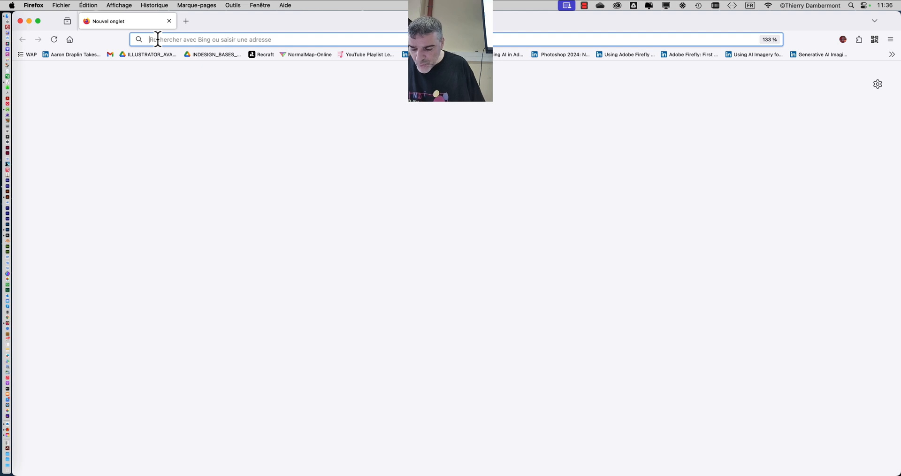
- Search for "carnaval" and show the image results
text(carnaval)
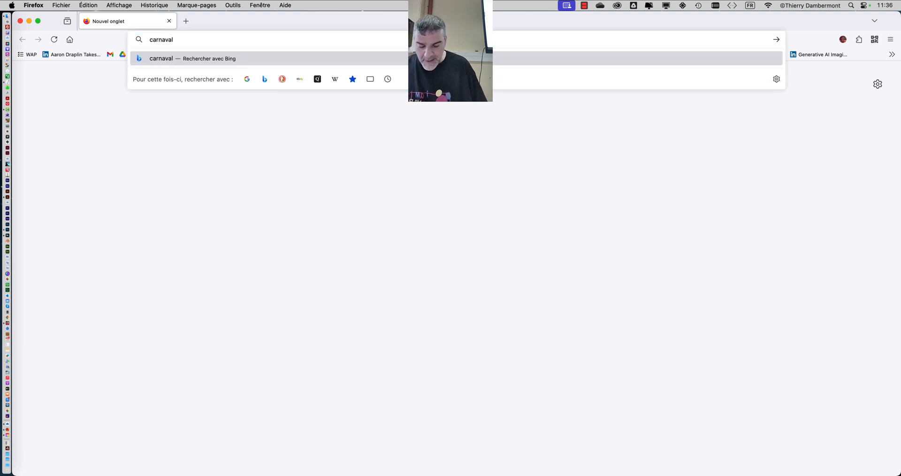
key(Return)
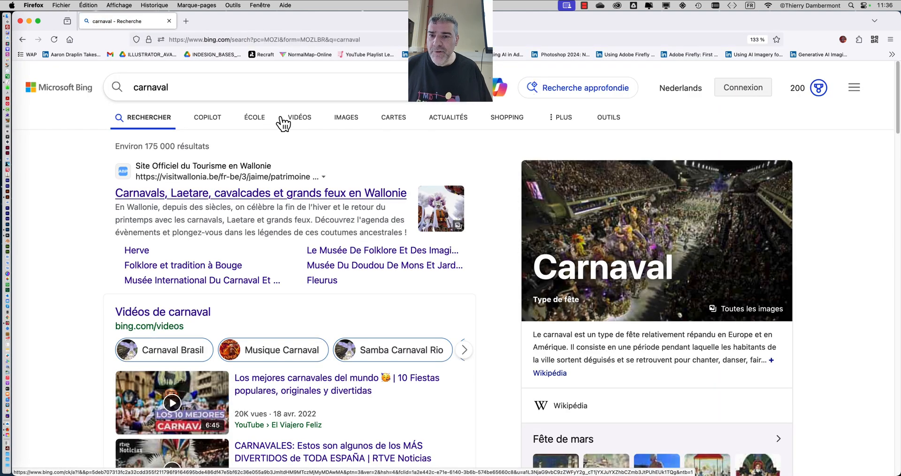
click(349, 123)
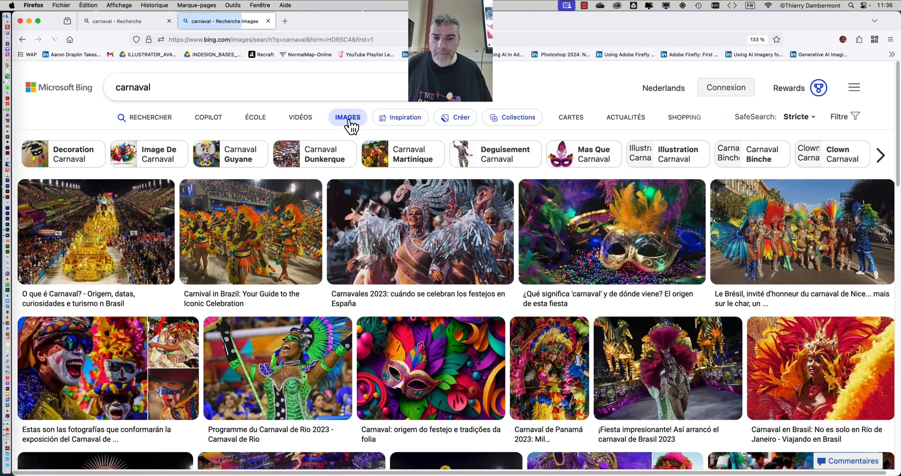
- Filter the carnaval image results by licence to show only public domain pictures (Domaine public)
scroll(624, 277, down, 1)
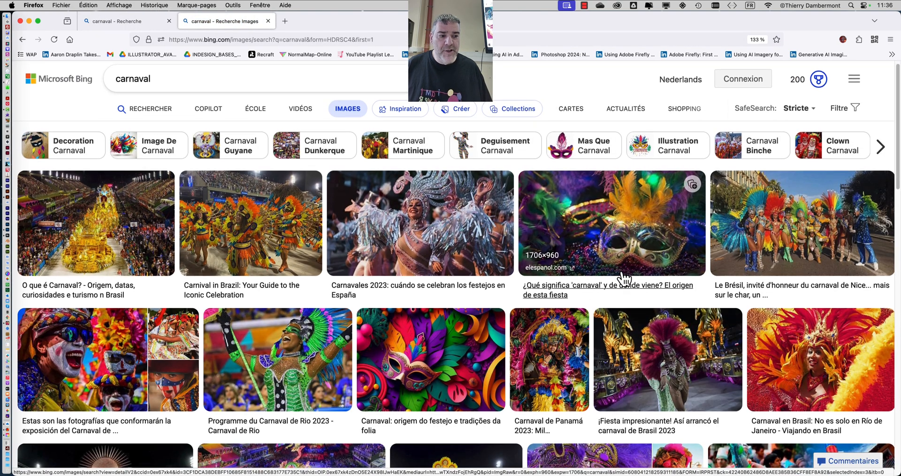
scroll(624, 279, up, 1)
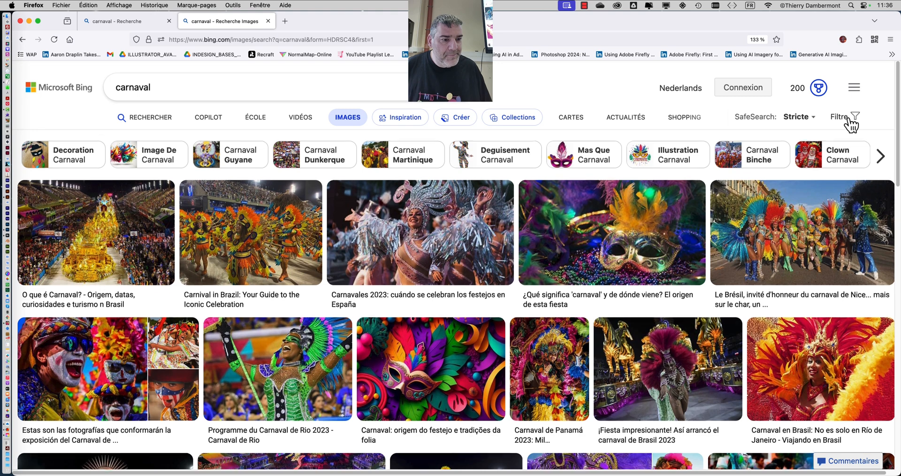
click(851, 122)
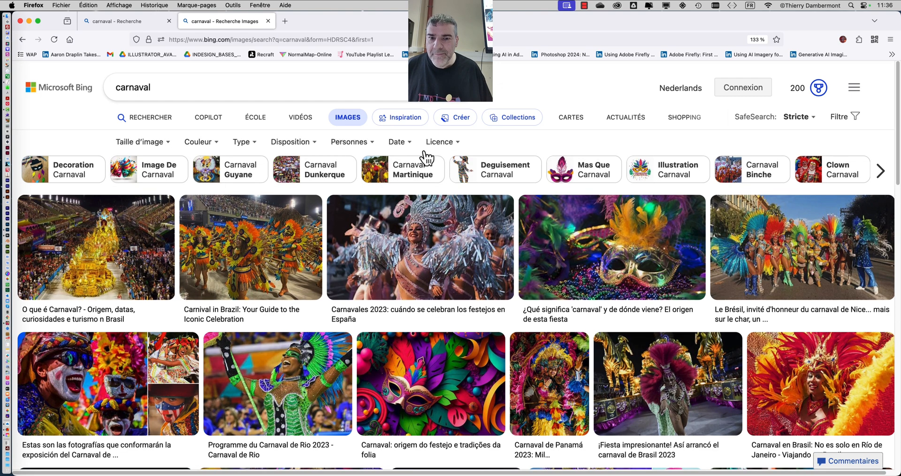
click(446, 146)
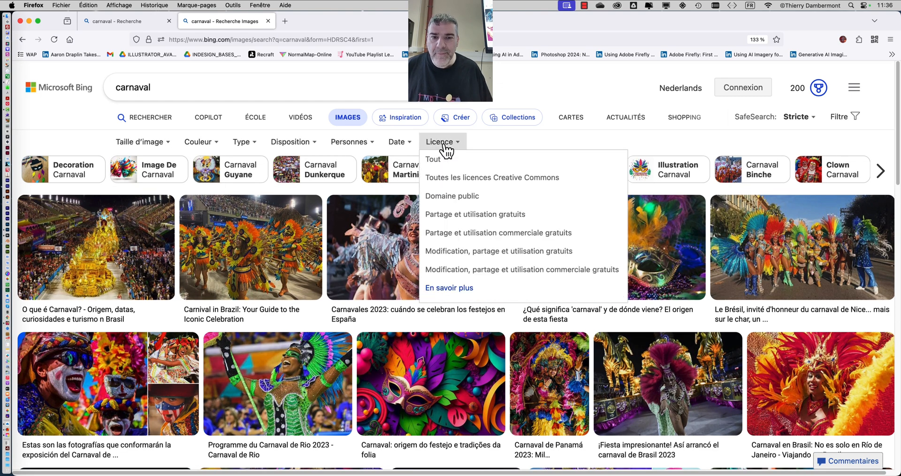
click(480, 201)
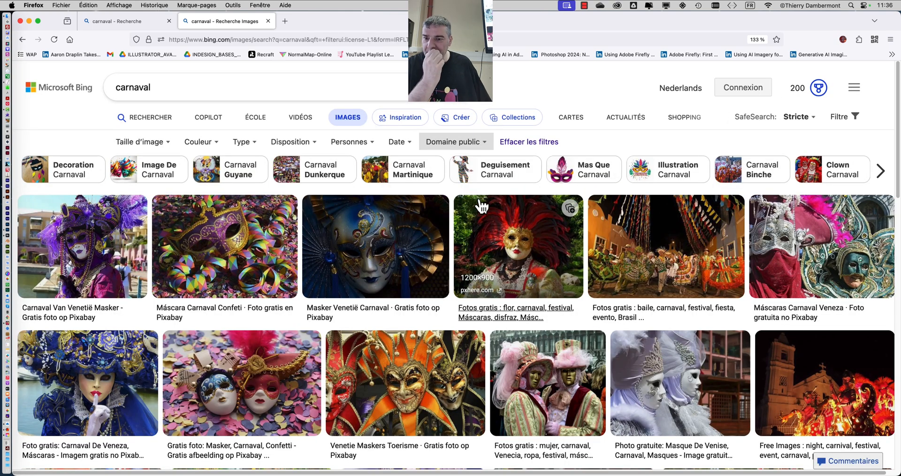
- Restrict the image size filter to pictures of at least 1500 x 1500 px
scroll(504, 293, down, 1)
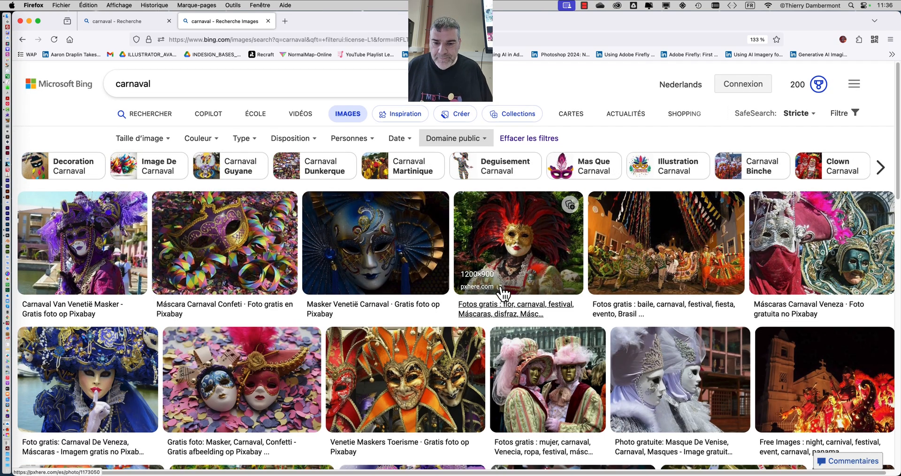
scroll(504, 293, down, 5)
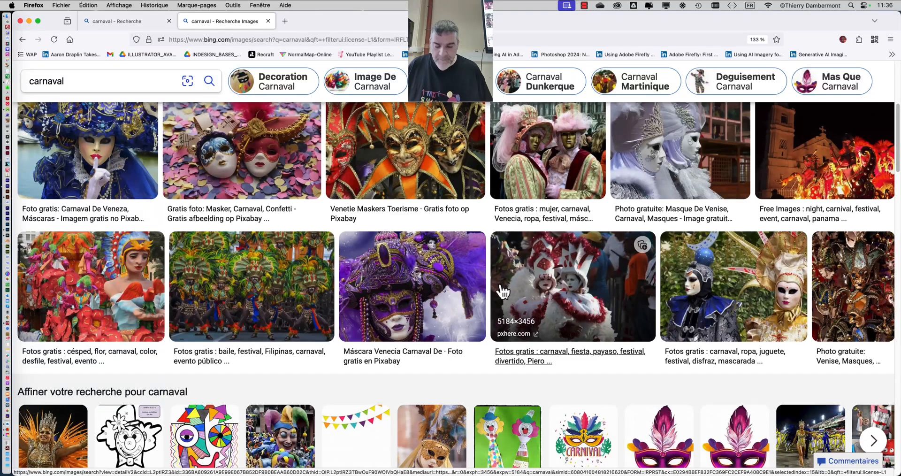
scroll(502, 291, up, 6)
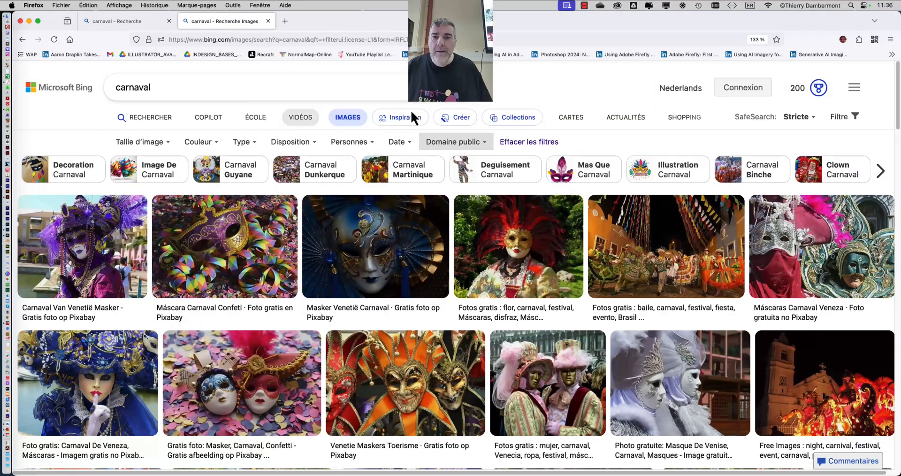
click(140, 141)
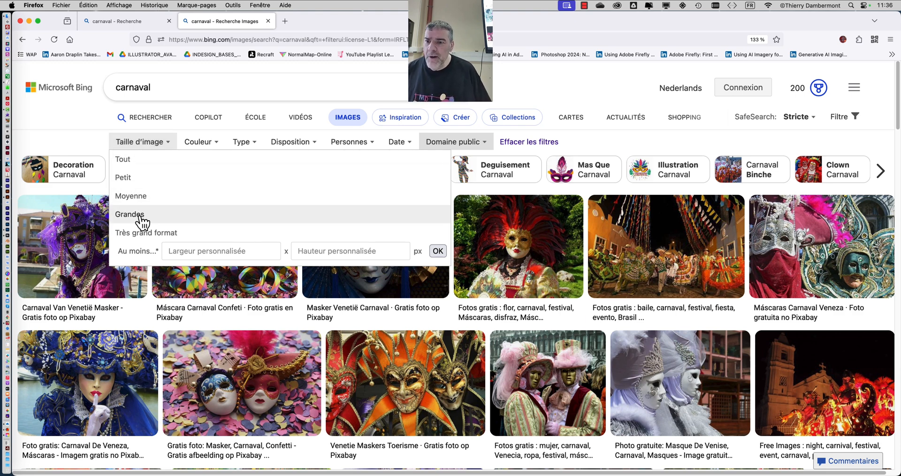
click(183, 251)
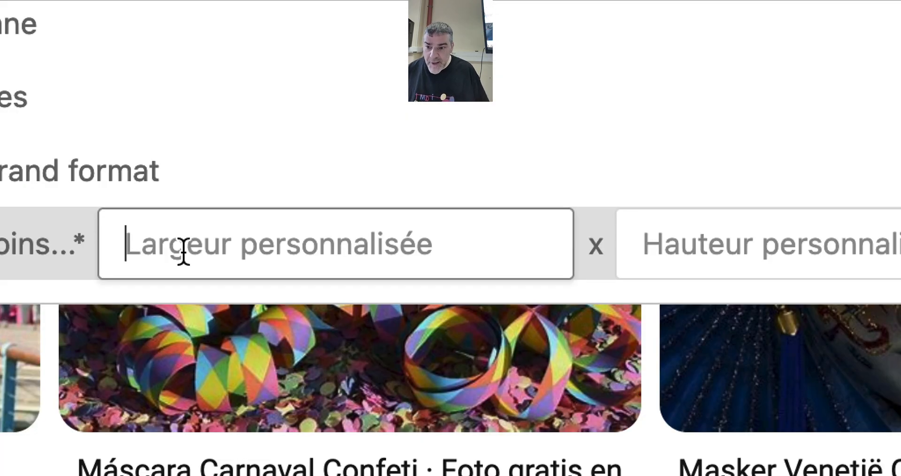
text(1500)
key(Tab)
text(150)
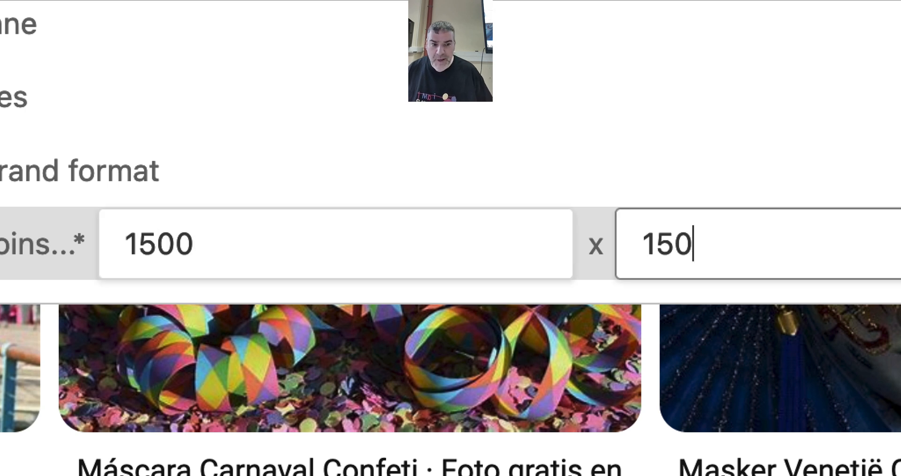
text(0)
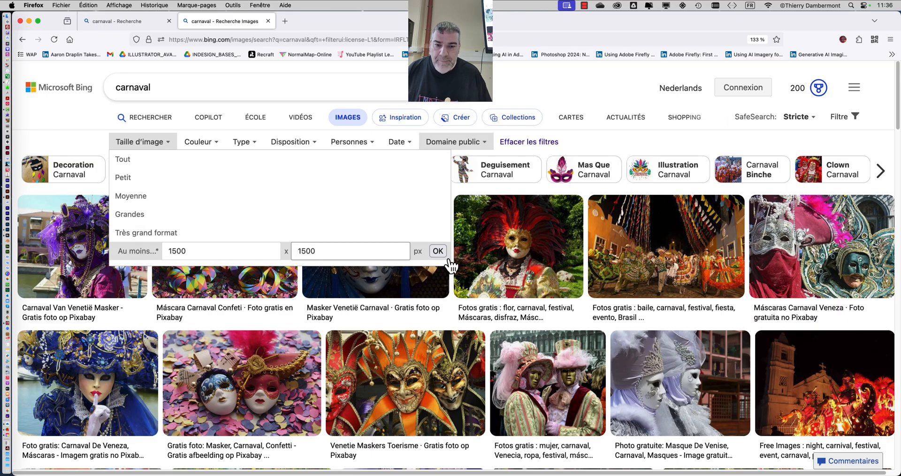
click(438, 251)
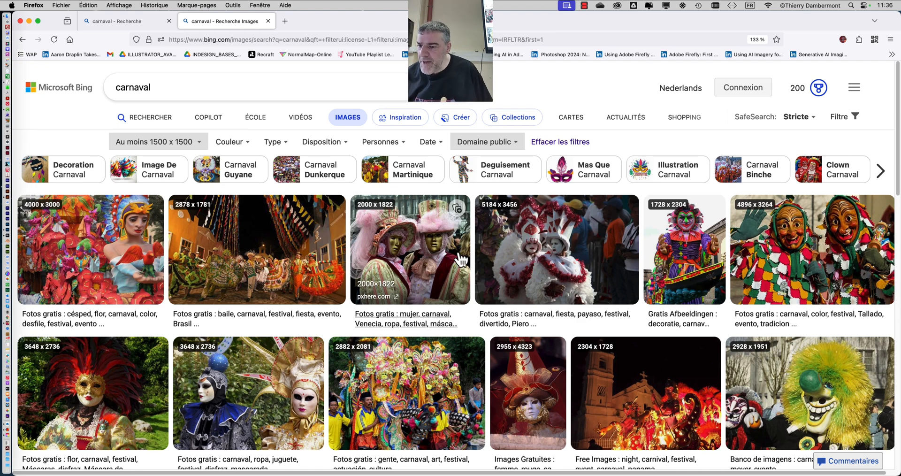
- Download the 4000 x 3000 carnival float photo from its source page at original size into the m11j23 CRC2 folder
click(113, 253)
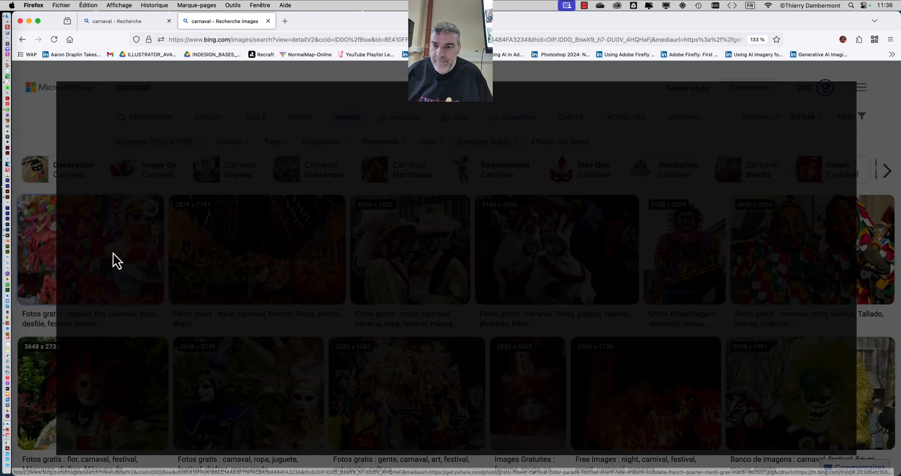
click(364, 330)
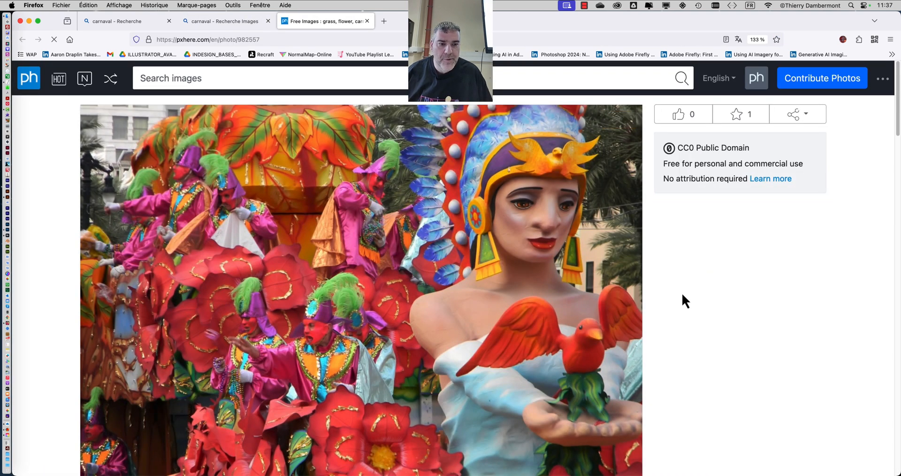
scroll(864, 307, down, 5)
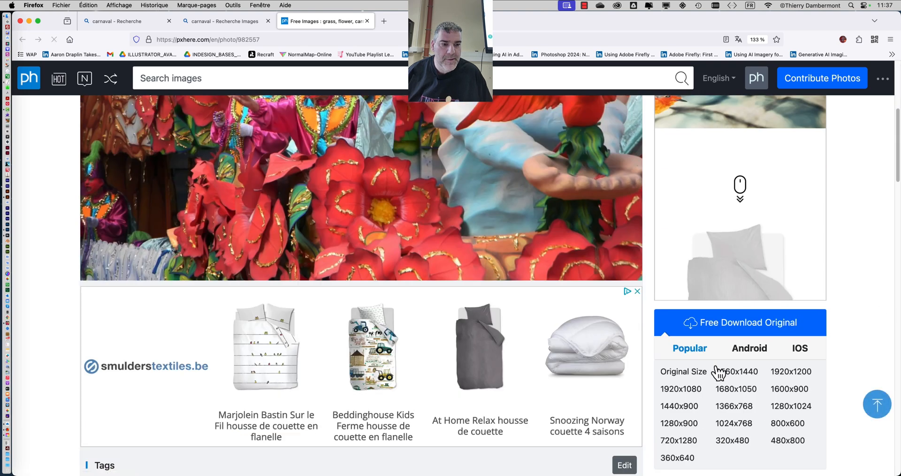
click(698, 372)
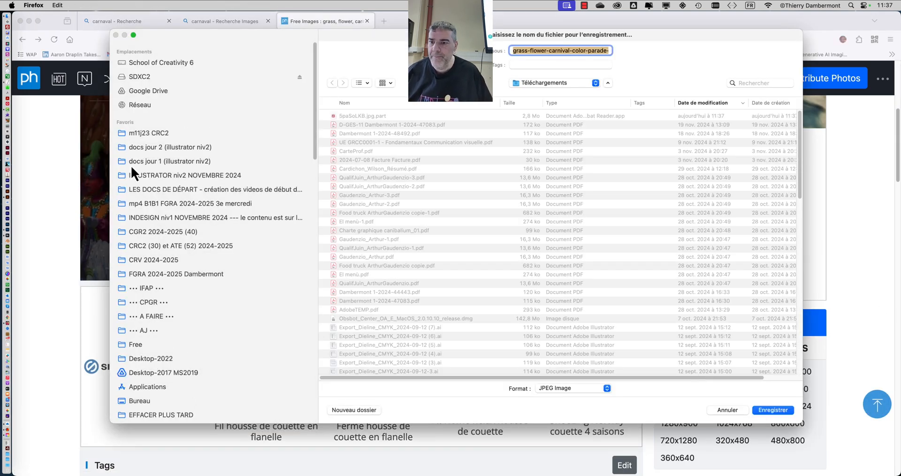
click(149, 134)
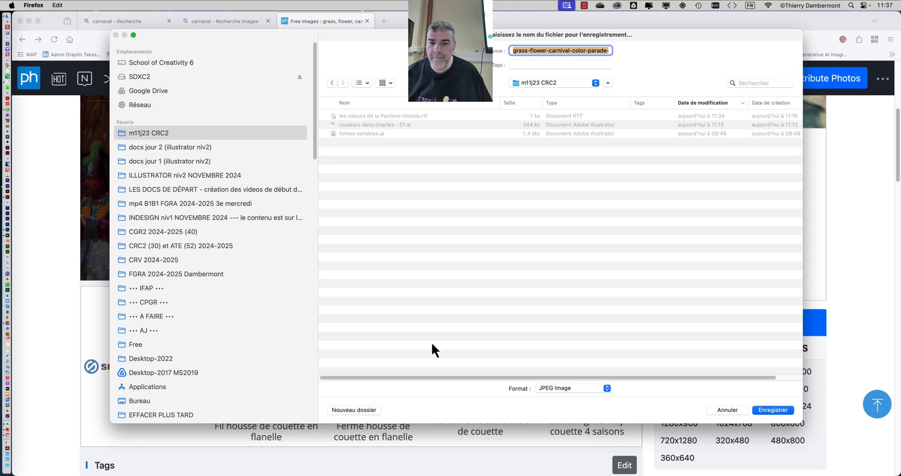
click(764, 411)
- Return to the image results and download the photo of the woman in the orange and green ruffled dress at original size into m11j23 CRC2
click(204, 21)
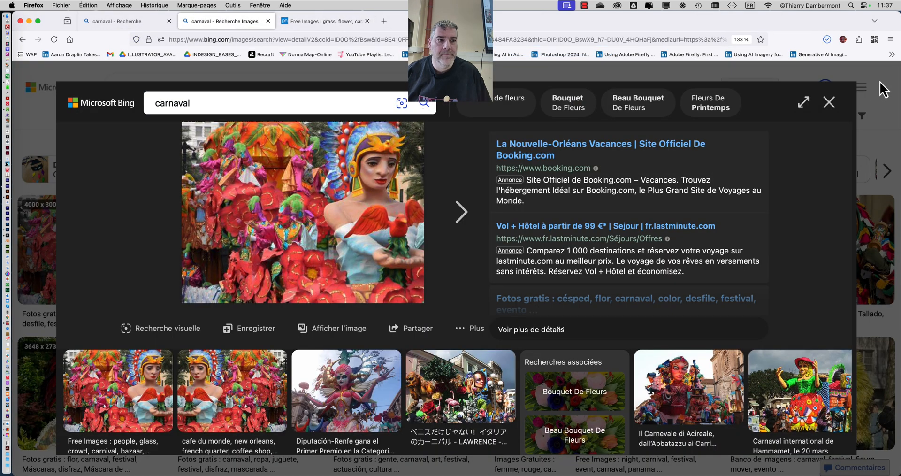
click(829, 102)
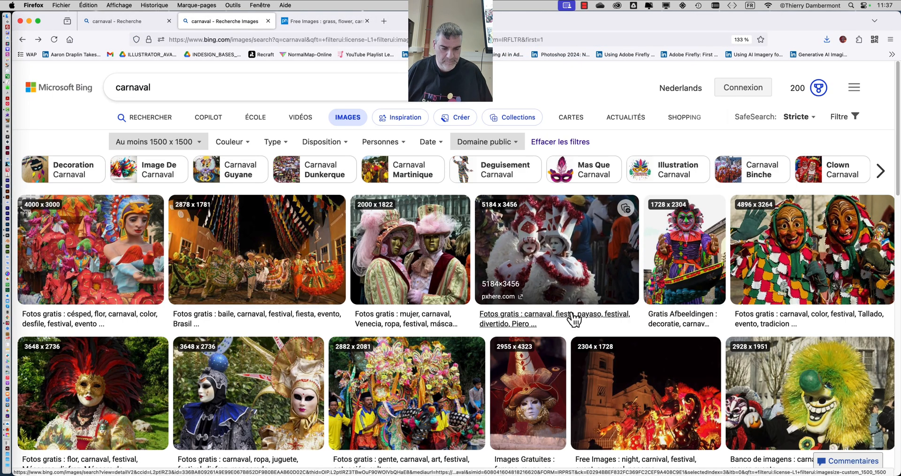
scroll(570, 319, down, 10)
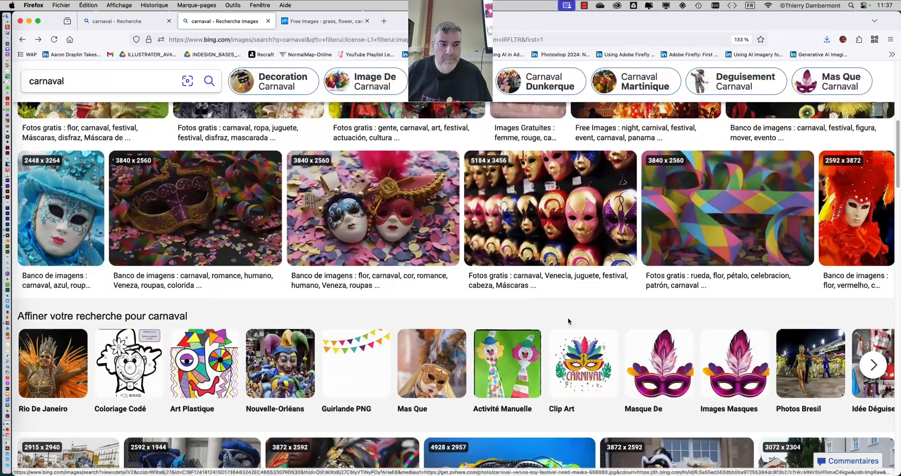
scroll(568, 317, down, 9)
click(467, 324)
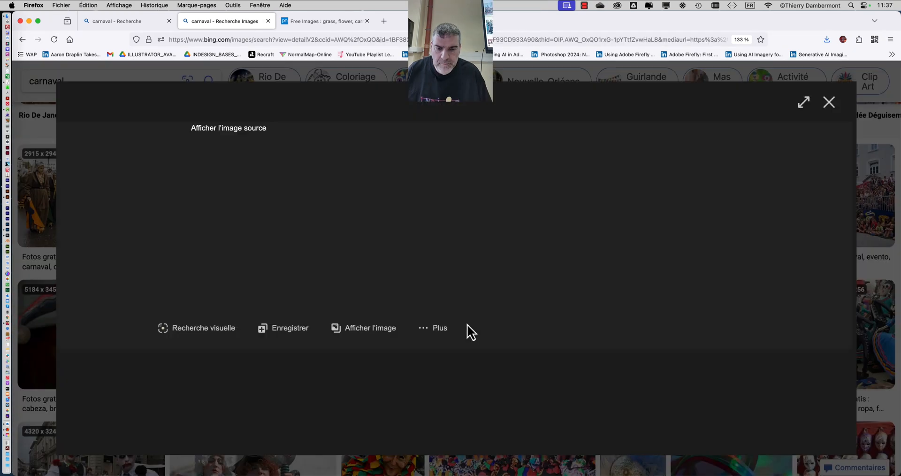
click(371, 330)
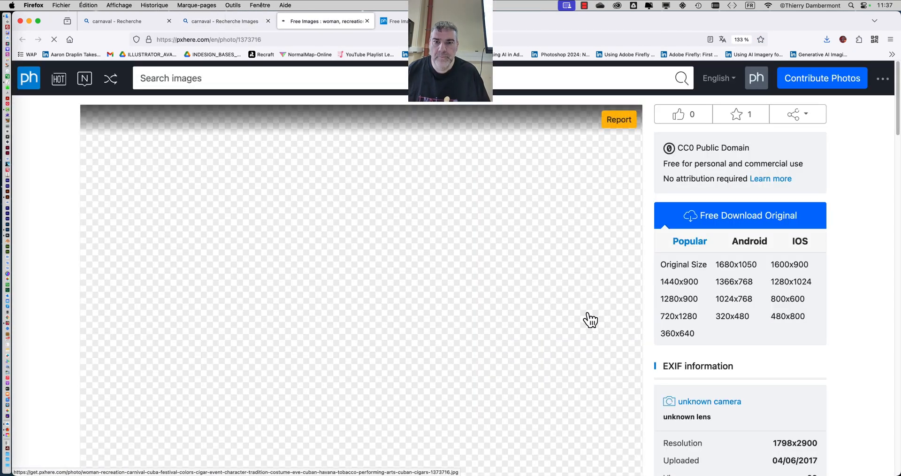
click(679, 268)
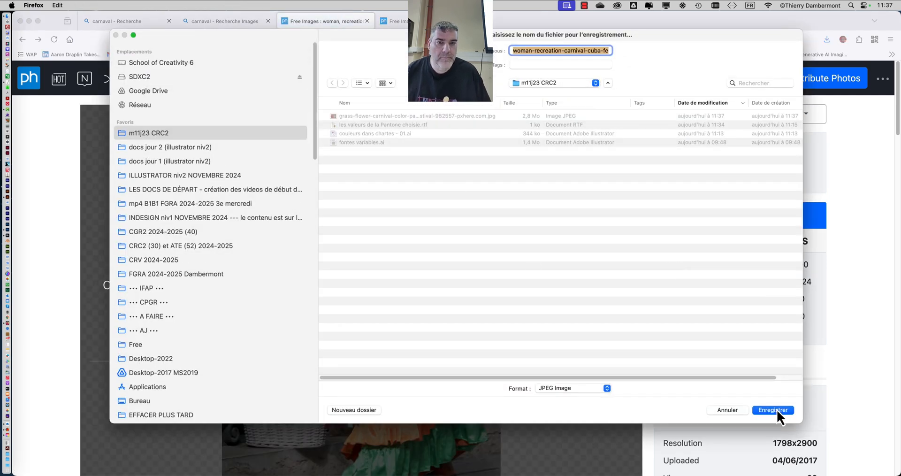
click(773, 410)
- Return to the image results and download the photo of the girl in the feathered headdress at original size into m11j23 CRC2
click(238, 22)
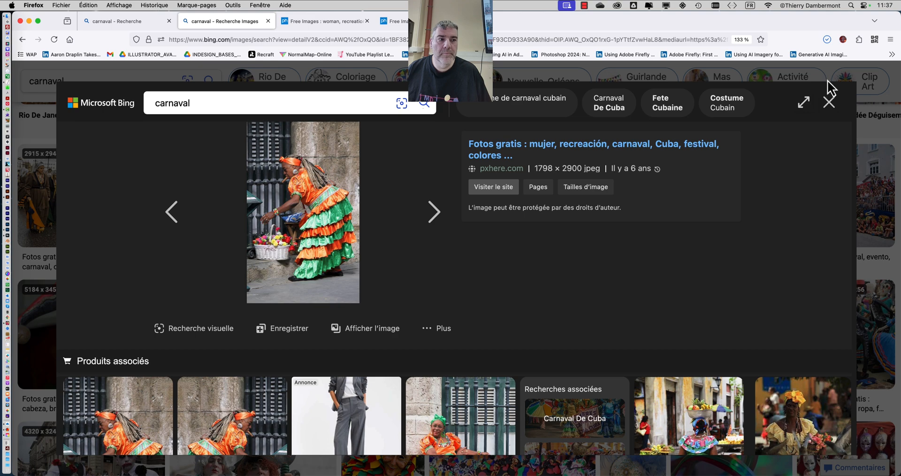
click(829, 103)
click(403, 233)
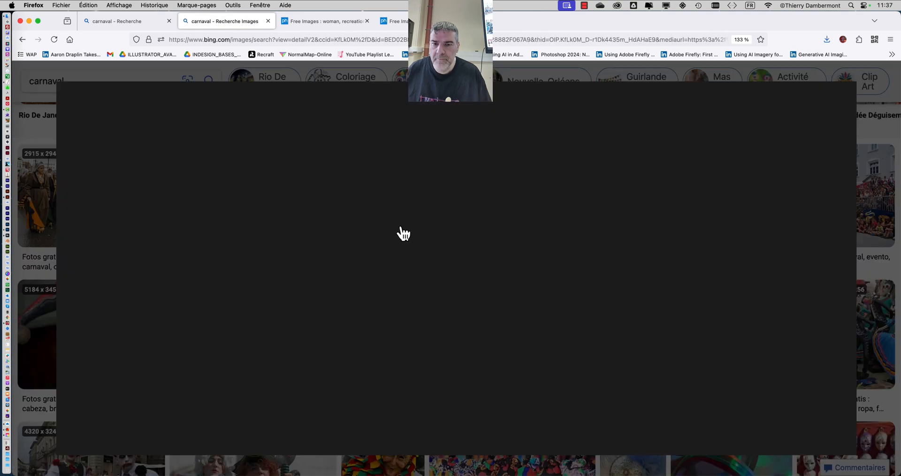
click(356, 327)
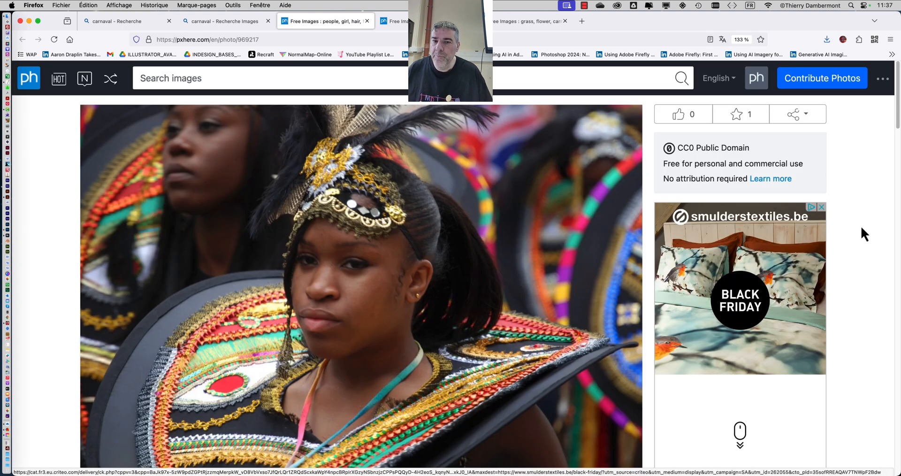
scroll(860, 227, down, 6)
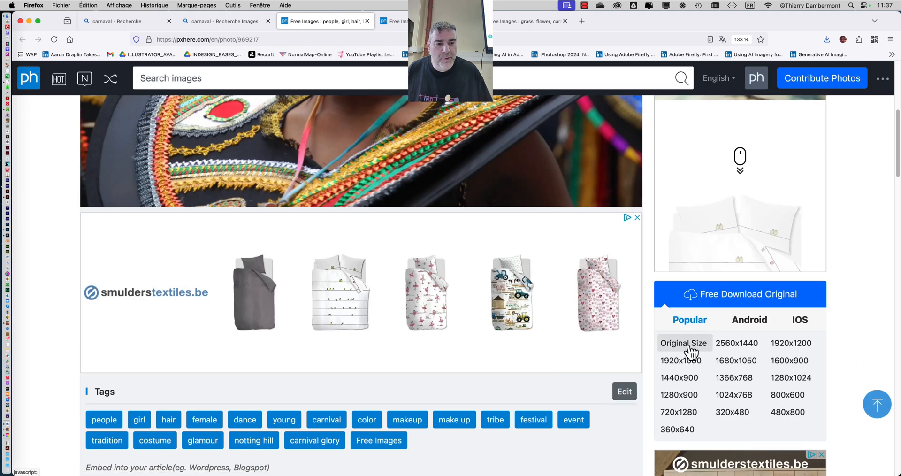
click(684, 343)
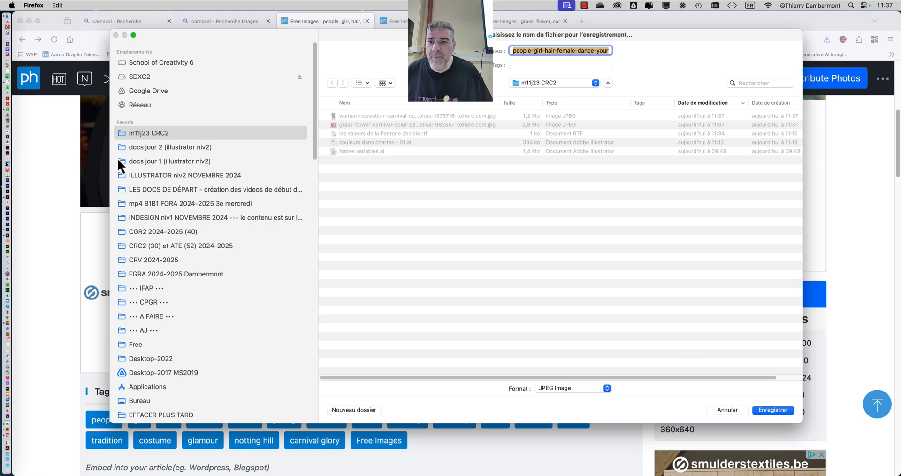
click(773, 409)
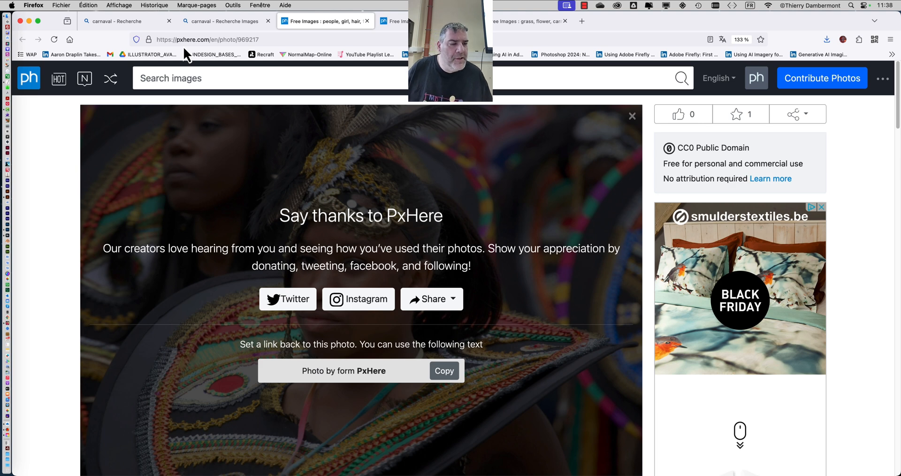
- Reduce the zoom of the photo's web page to the browser's default level
key(super+minus)
key(super+minus)
key(super+minus)
key(super+minus)
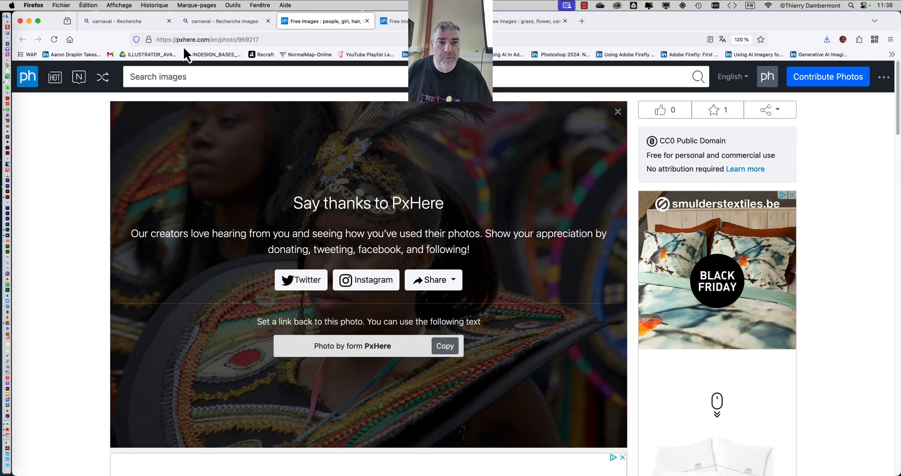
key(super+minus)
key(super+plus)
key(super+plus)
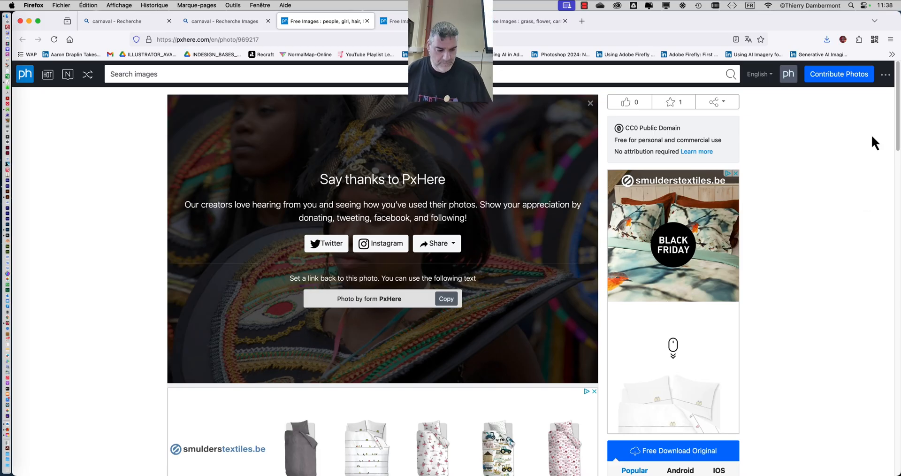
- Close the browser window, switch to Adobe InDesign 2025, hide its floating panels and keep the tools near the workspace edge
click(28, 21)
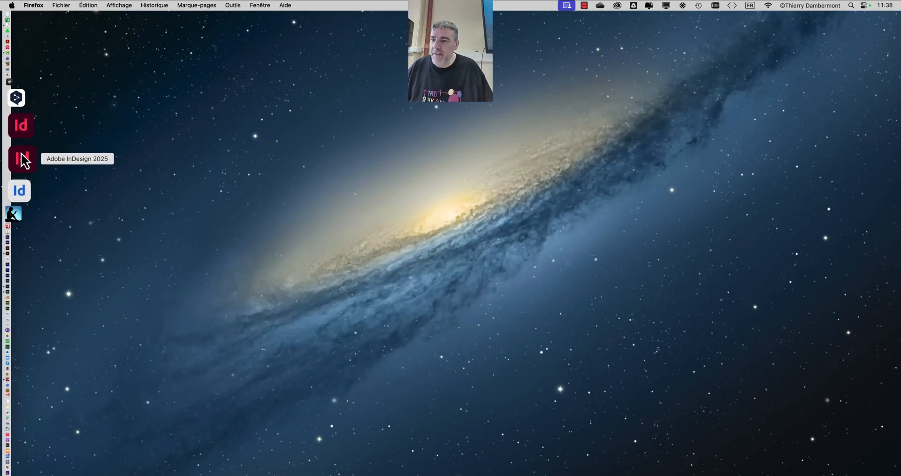
click(23, 161)
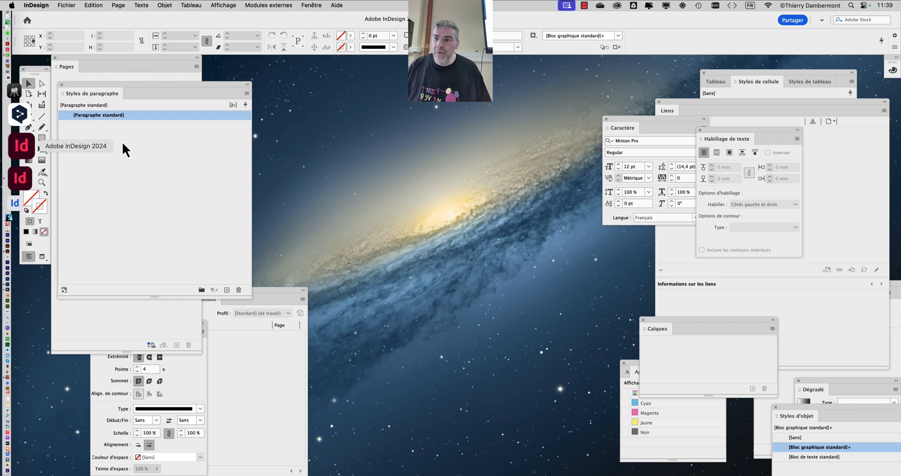
drag(33, 69, 44, 71)
key(shift+Tab)
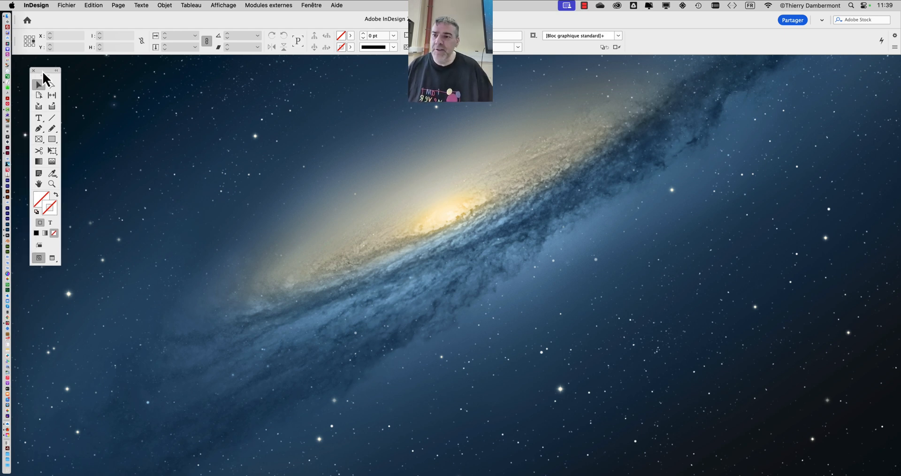
drag(50, 77, 46, 76)
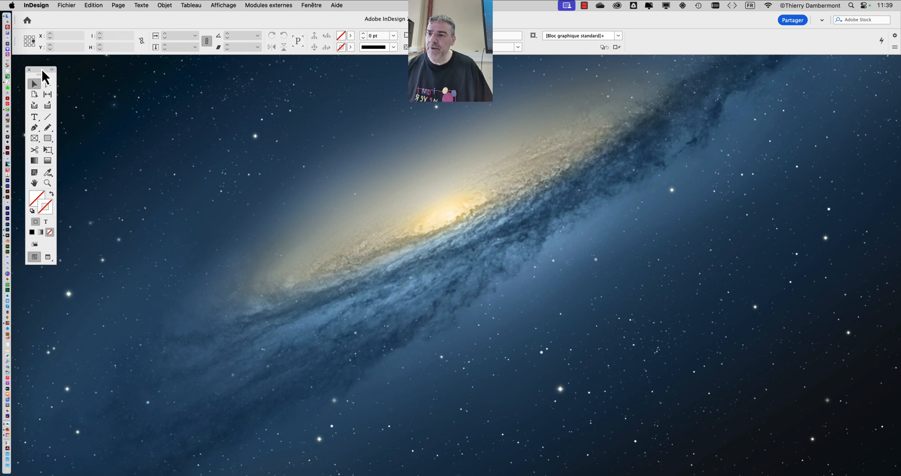
- Create a new print document from the Lettre preset, 215,9 x 279,4 mm, with facing pages and 12,7 mm margins
click(69, 5)
mouse_move(75, 19)
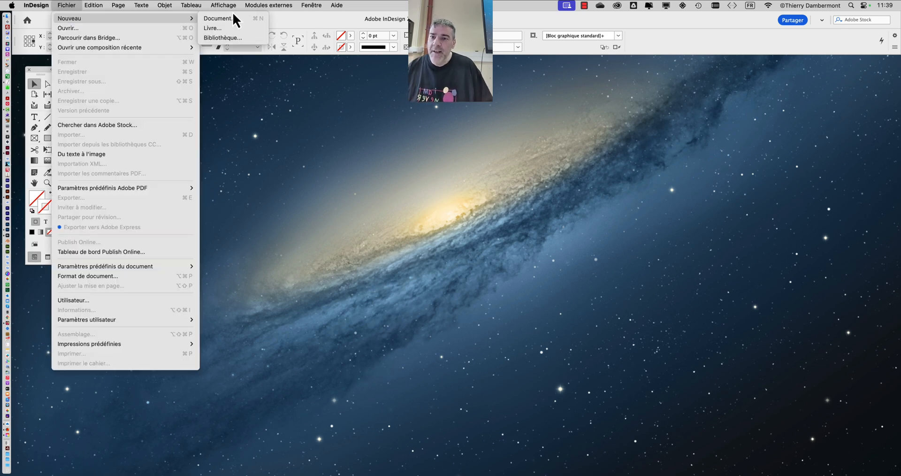
click(232, 19)
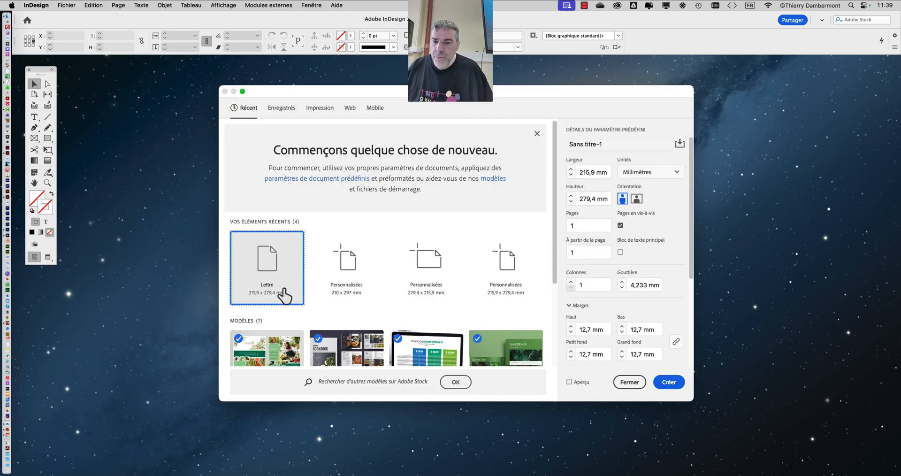
click(669, 382)
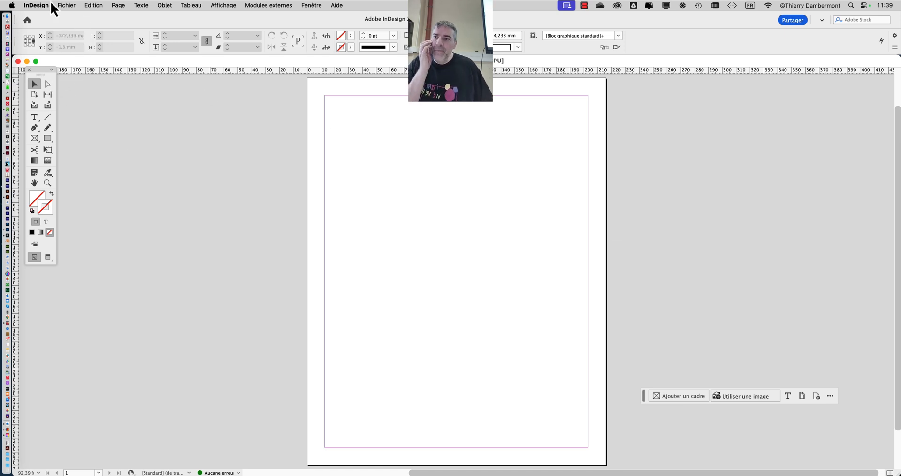
- Load the three downloaded carnival JPEG photos from the m11j23 CRC2 folder for placement in the document
click(66, 5)
click(94, 135)
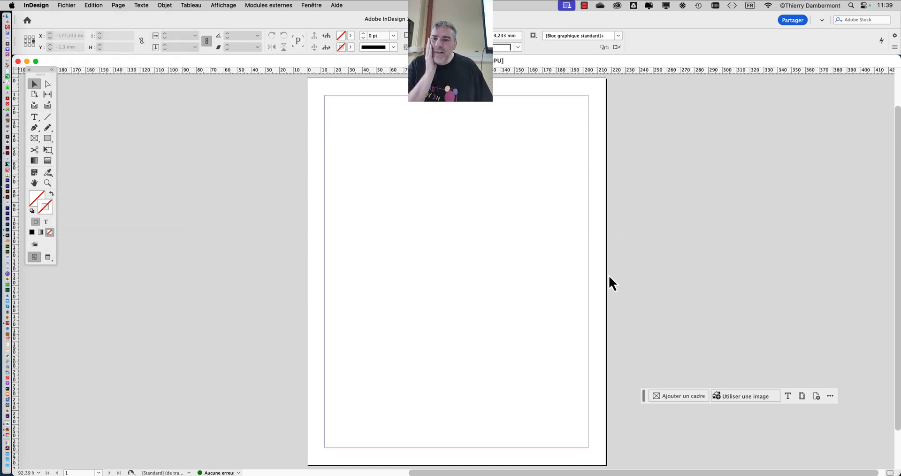
click(228, 125)
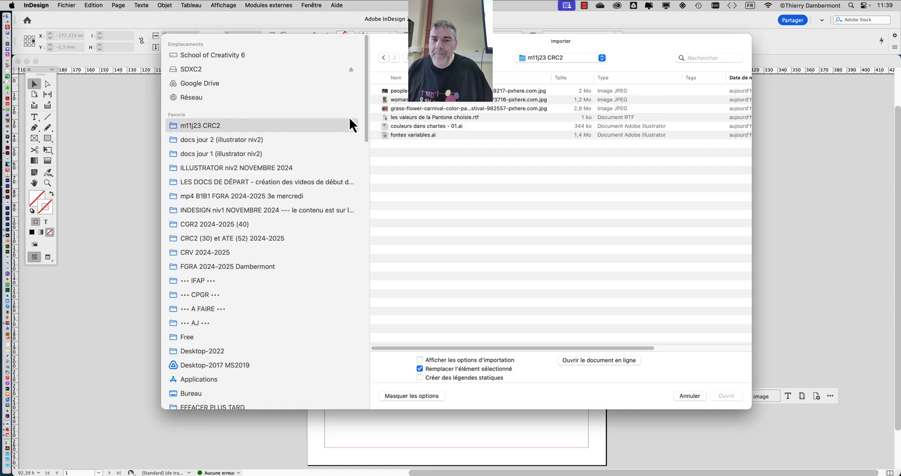
click(434, 91)
shift+click(425, 109)
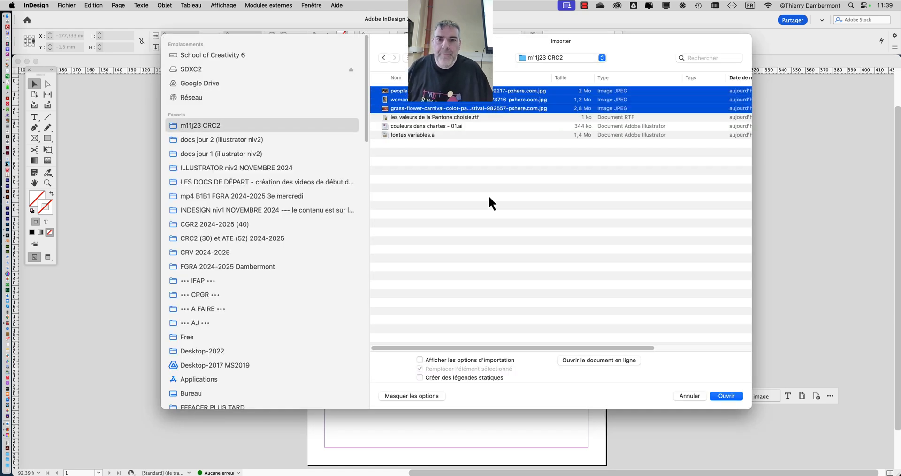
click(727, 395)
- Place the float photo near the page's top, the headdress photo overlapping its lower corner, and the ruffled-dress photo below, about 81 x 130 mm
drag(334, 107, 491, 225)
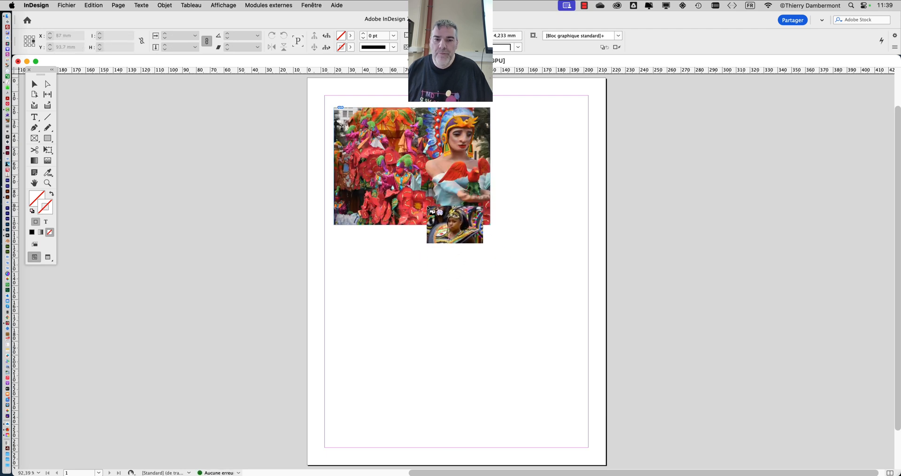
drag(427, 206, 579, 307)
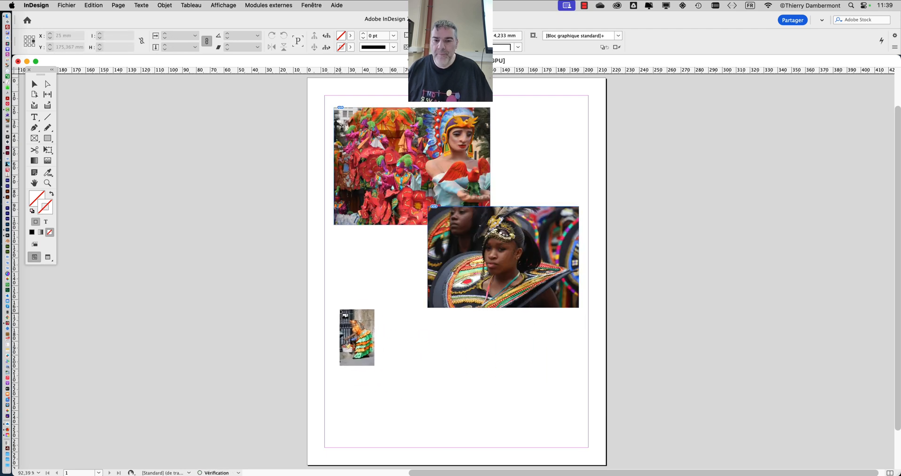
drag(328, 299, 440, 378)
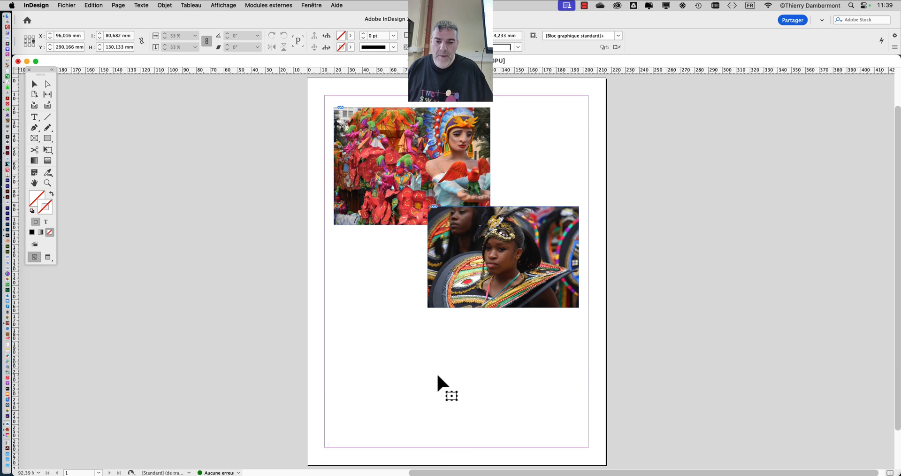
click(36, 85)
drag(360, 341, 366, 296)
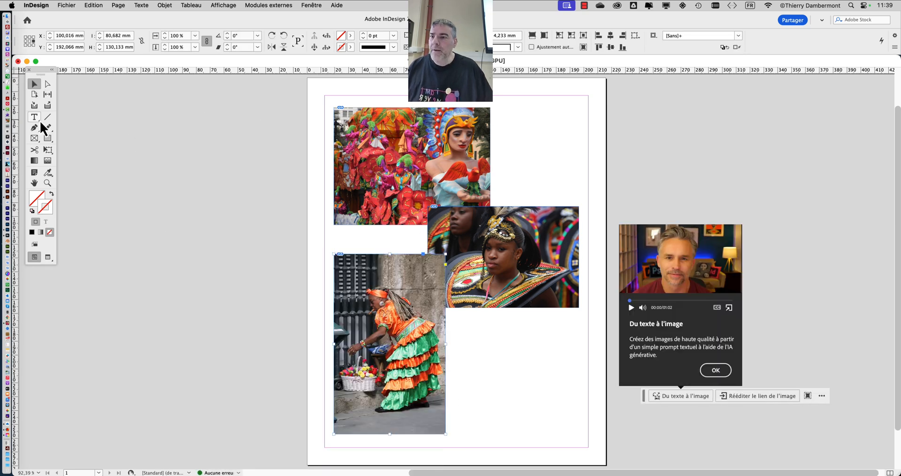
- Draw a rectangle about 65 x 68 mm in the page's upper right area, overlapping the edge of the float photo
click(46, 138)
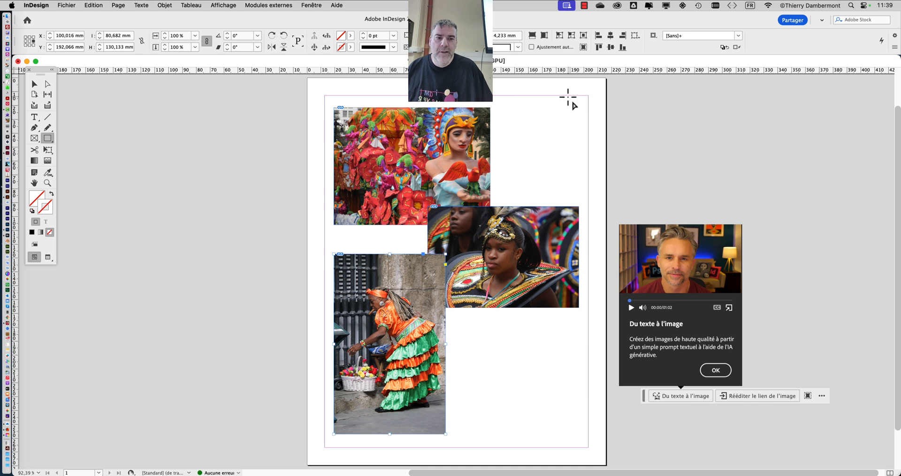
drag(567, 92, 477, 187)
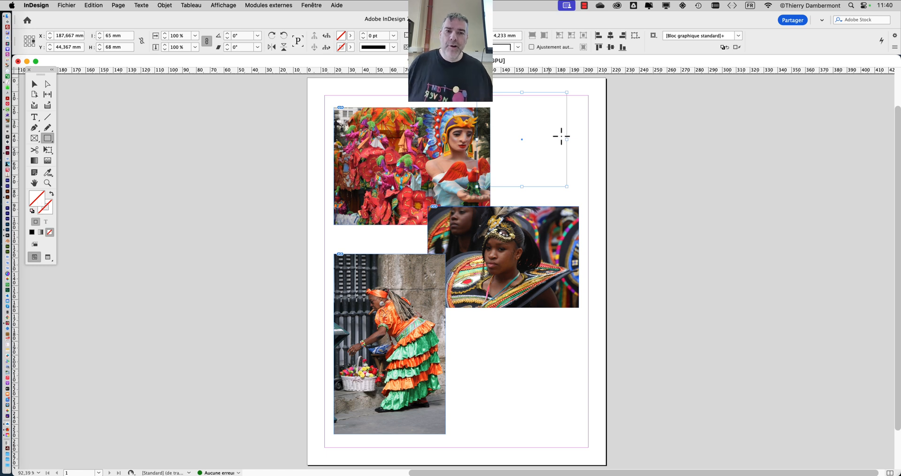
mouse_move(266, 158)
mouse_down()
mouse_move(256, 176)
mouse_move(253, 155)
mouse_up()
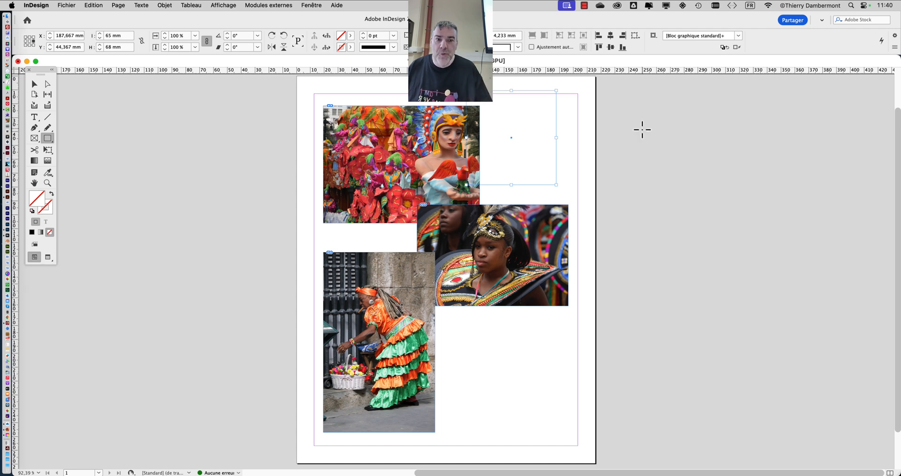
scroll(551, 110, up, 2)
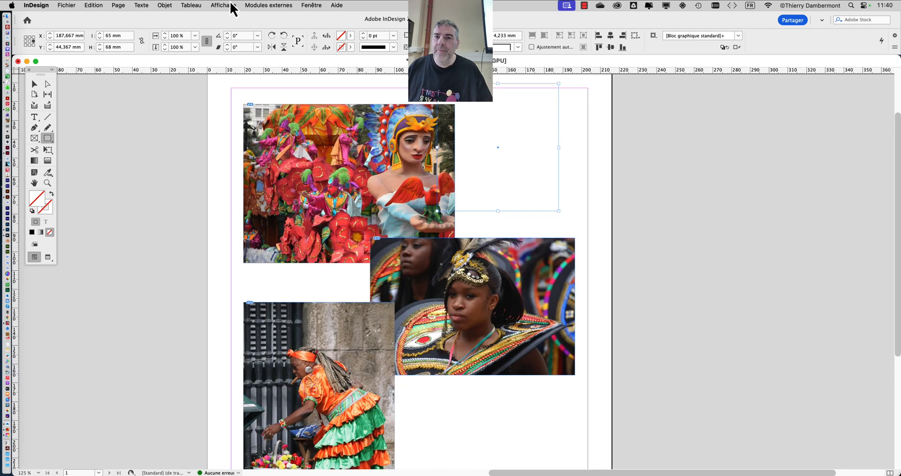
- Display the Nuancier swatches and position them beside the page, clear of the photos
click(322, 6)
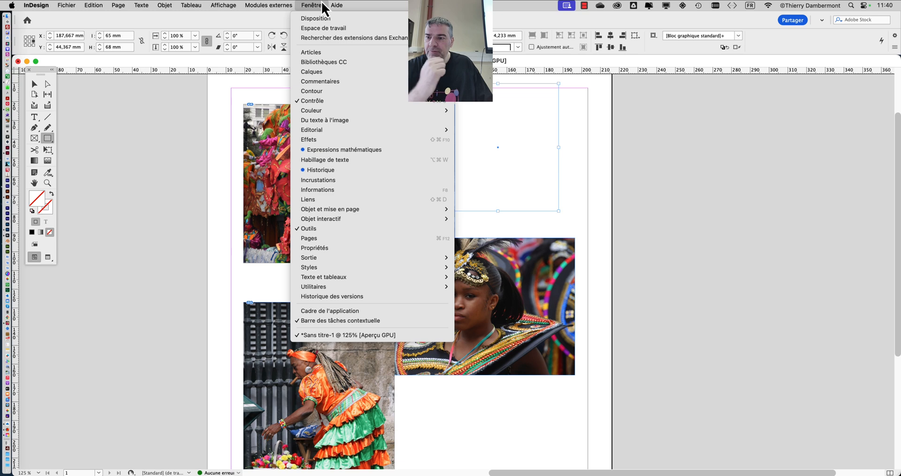
click(323, 6)
click(321, 5)
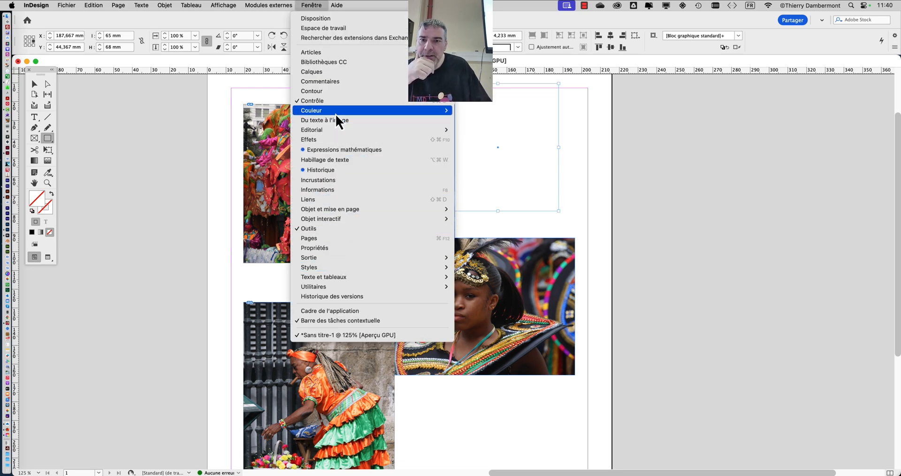
mouse_move(360, 112)
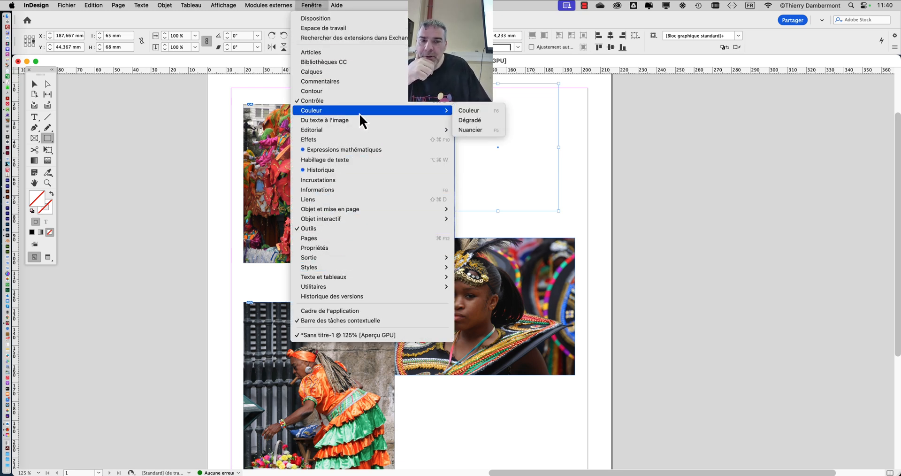
click(473, 131)
drag(361, 92, 704, 105)
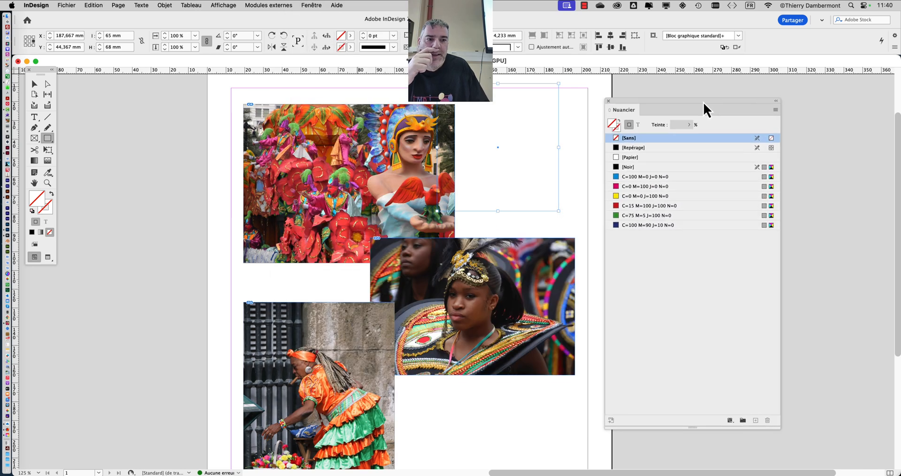
- Create a CMJN process swatch with cyan 7, magenta 20, yellow 89 and black 0 as the fill of the selected rectangle
click(776, 109)
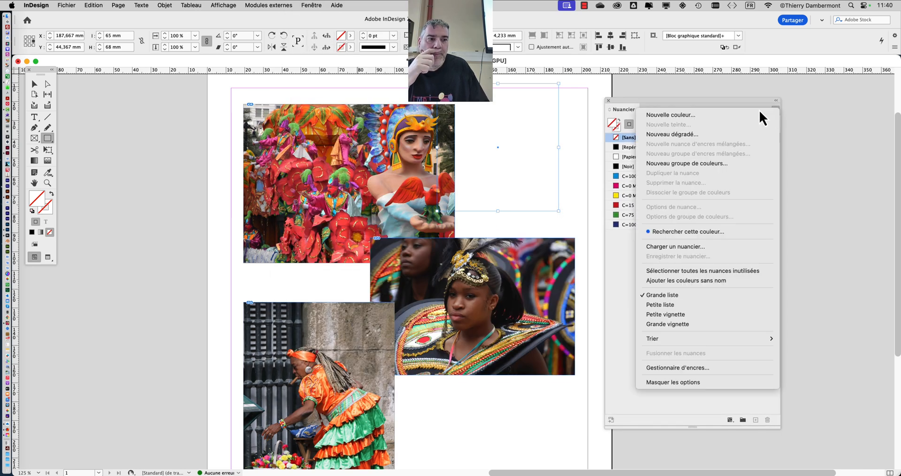
click(736, 117)
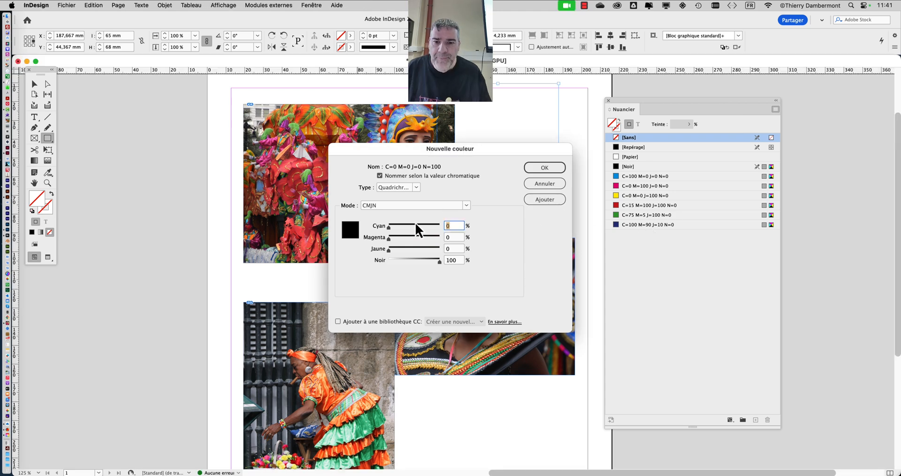
click(398, 207)
click(446, 242)
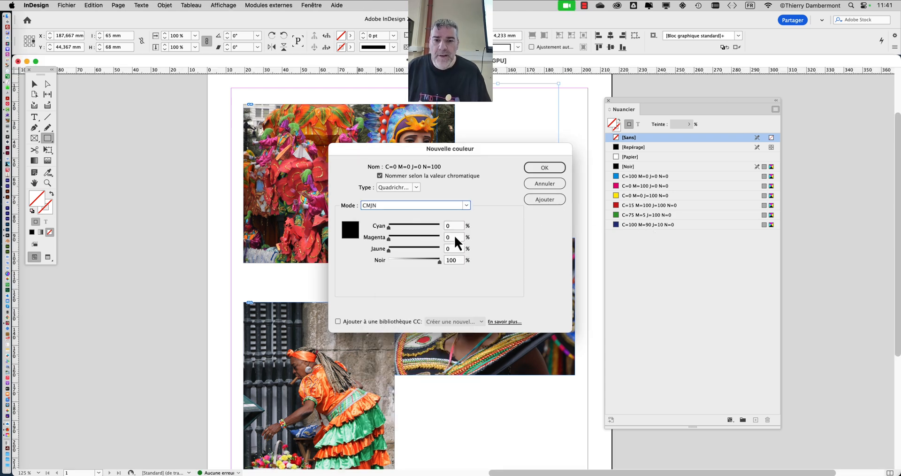
click(414, 226)
click(407, 237)
click(401, 261)
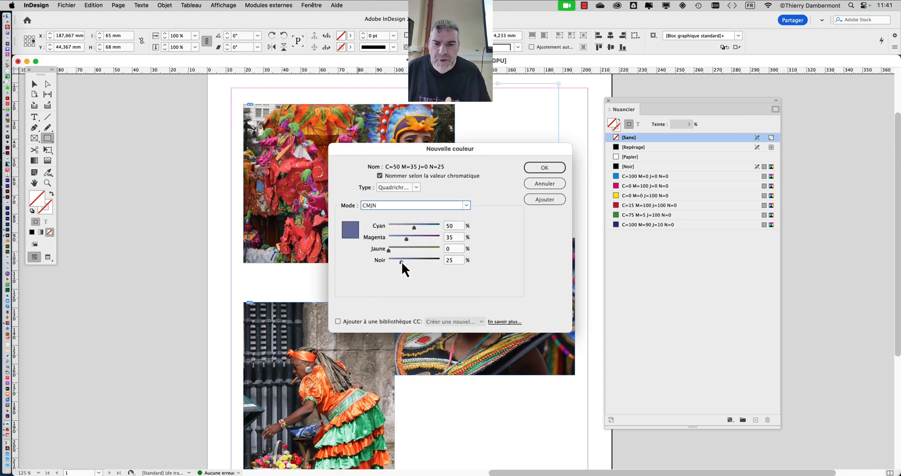
click(426, 238)
click(428, 226)
click(437, 250)
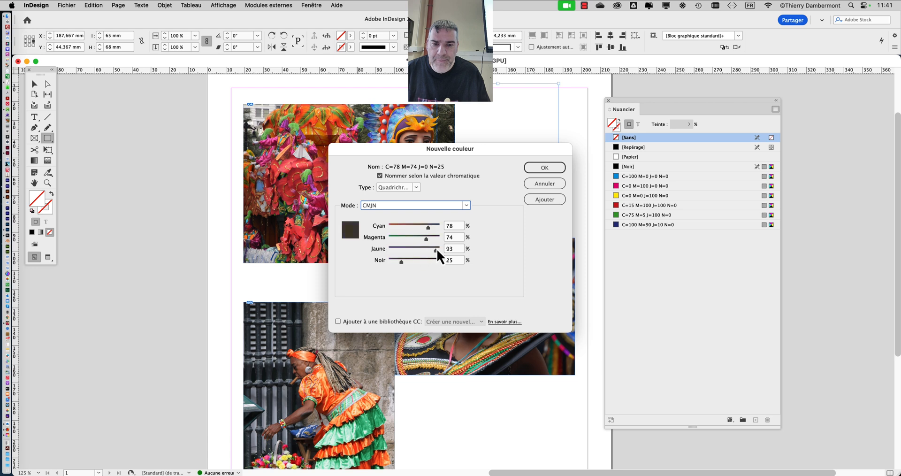
click(400, 250)
drag(401, 261, 366, 263)
click(394, 226)
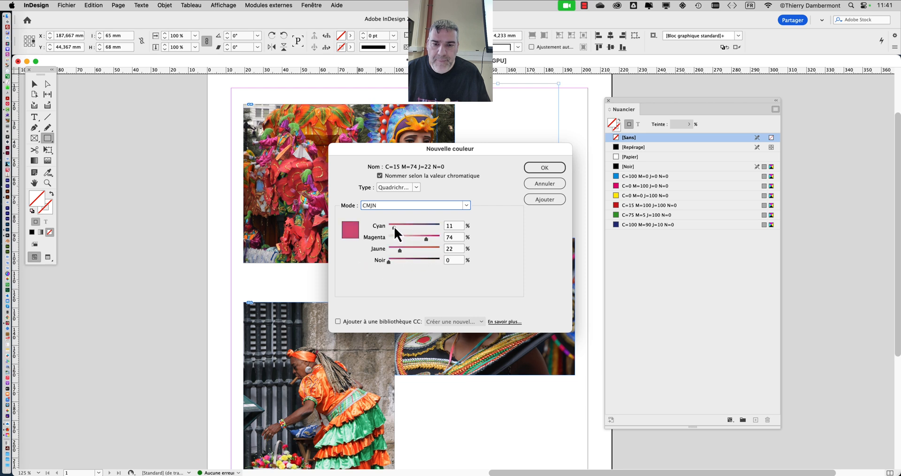
drag(394, 227, 393, 228)
click(399, 237)
click(434, 250)
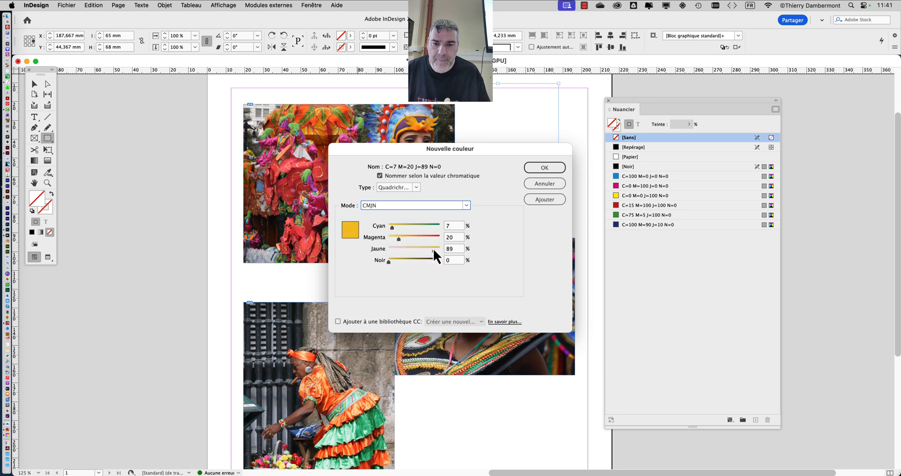
click(563, 168)
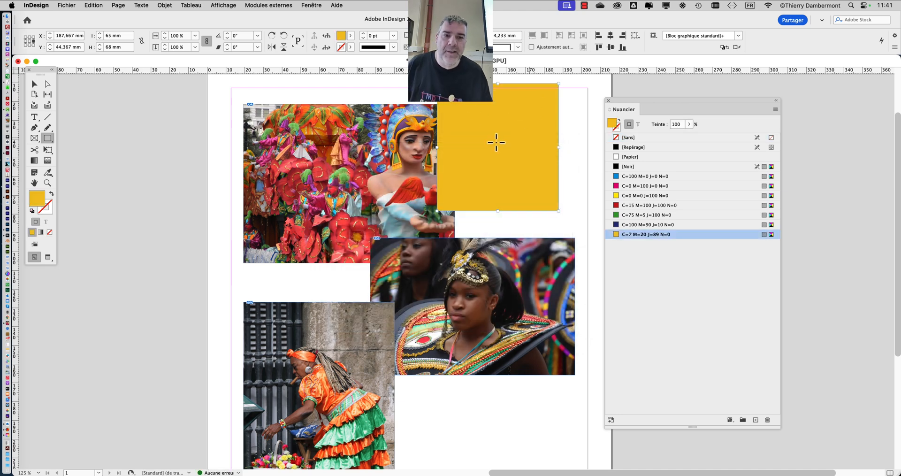
- Review the application's colour settings for the RVB and CMJN working spaces and close them without changes
click(103, 6)
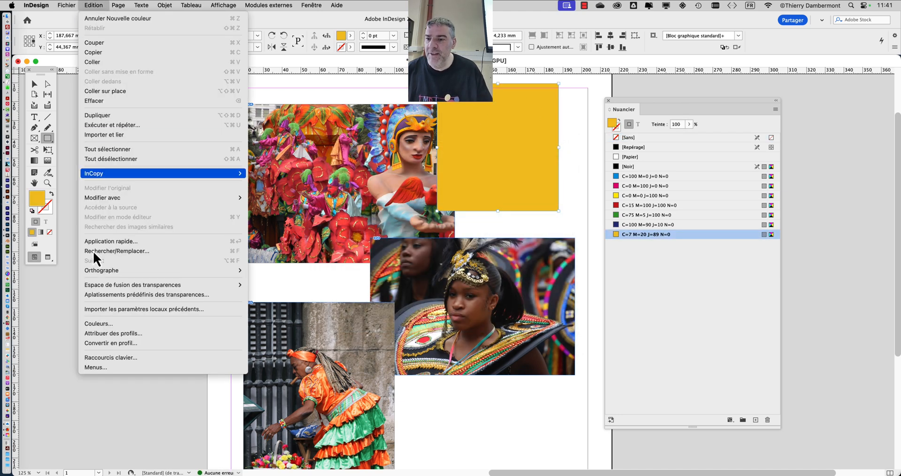
click(96, 323)
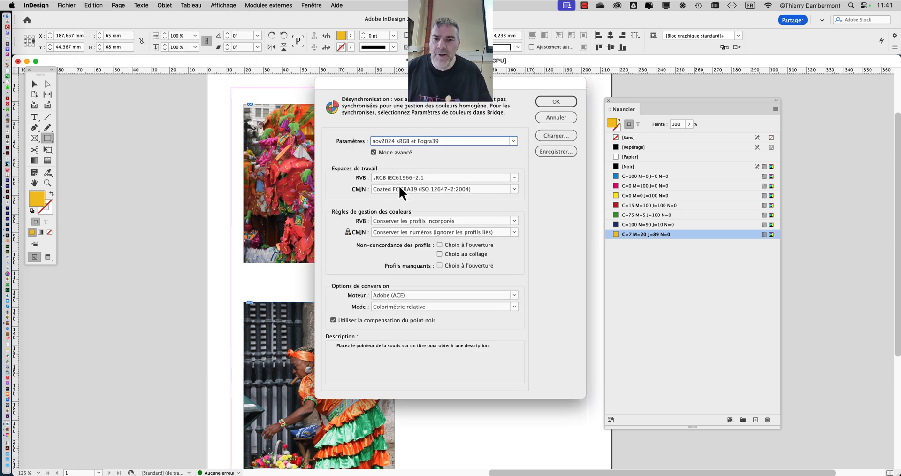
key(alt)
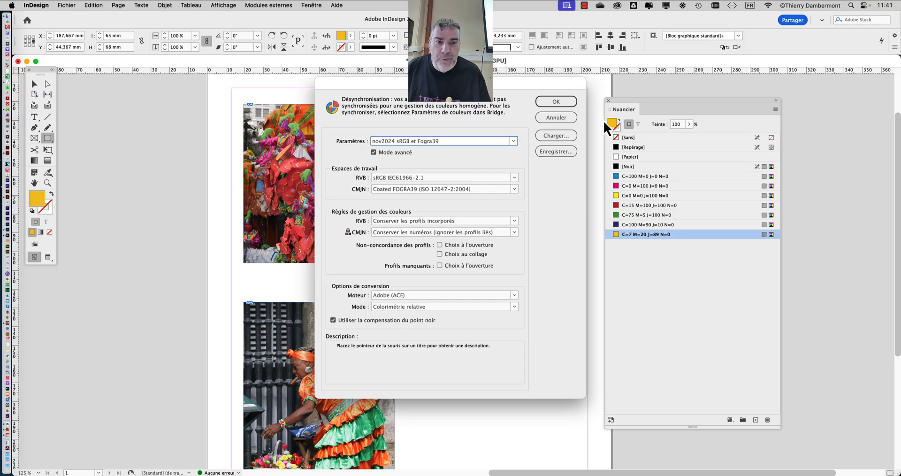
click(556, 118)
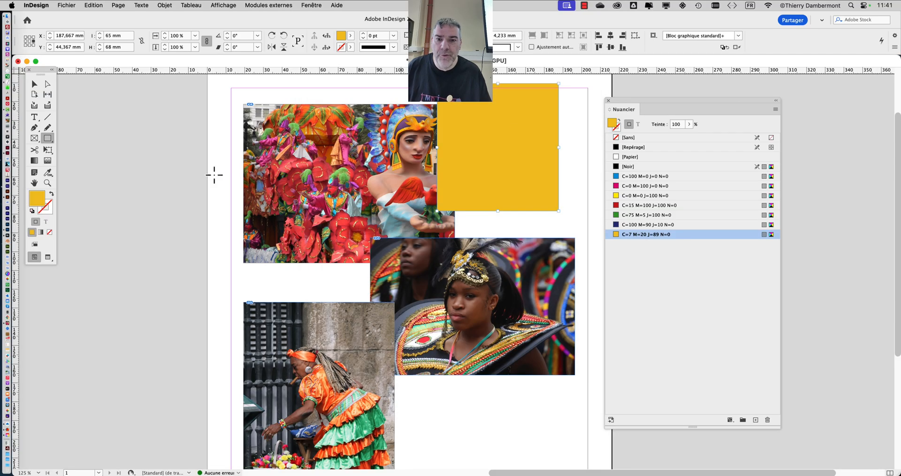
- Check the RVB and CMJN values of the yellow rectangle's fill in the colour picker and cancel without changes
double_click(37, 198)
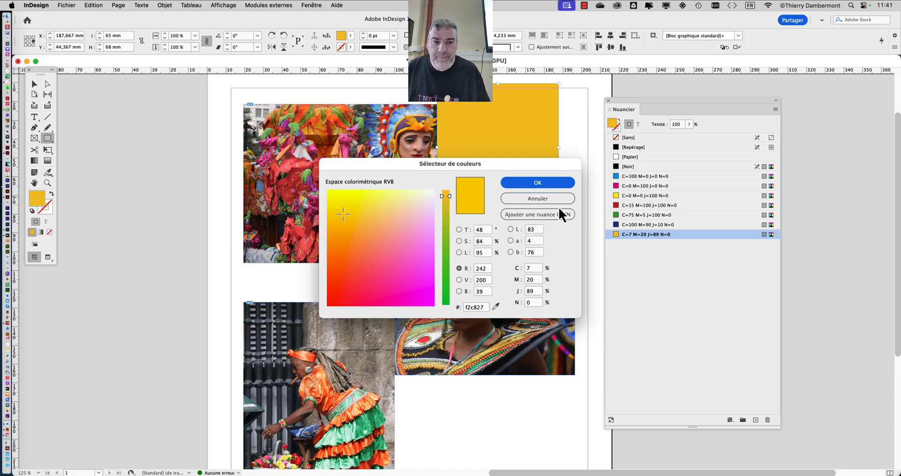
click(544, 200)
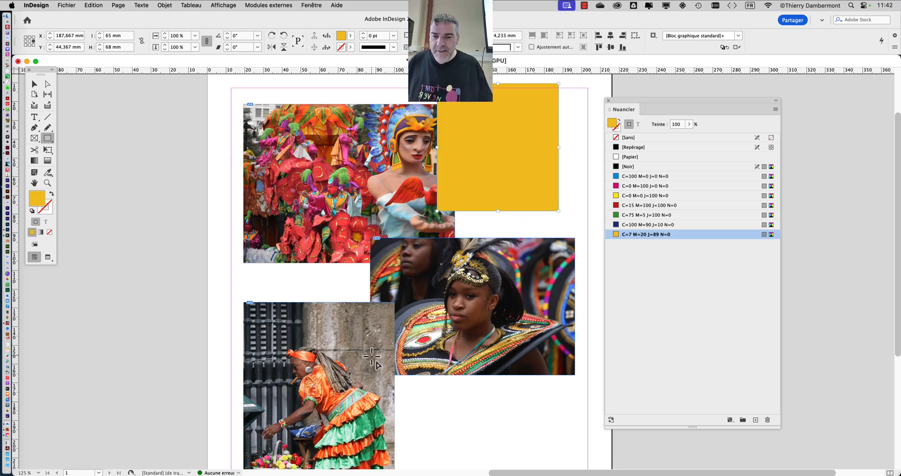
- Draw a rectangle about 83.5 x 34 mm over the dancer photo's lower edge and fill it with a new RVB process swatch R=0 V=255 B=255
drag(376, 356, 526, 420)
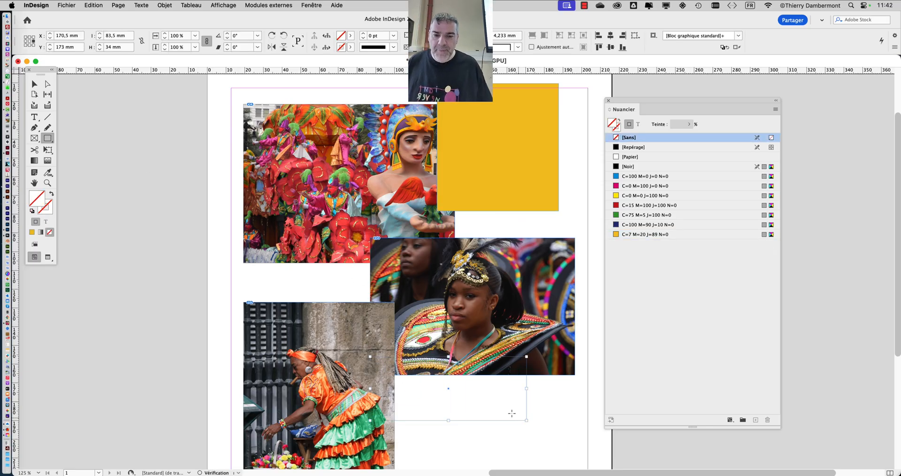
click(775, 110)
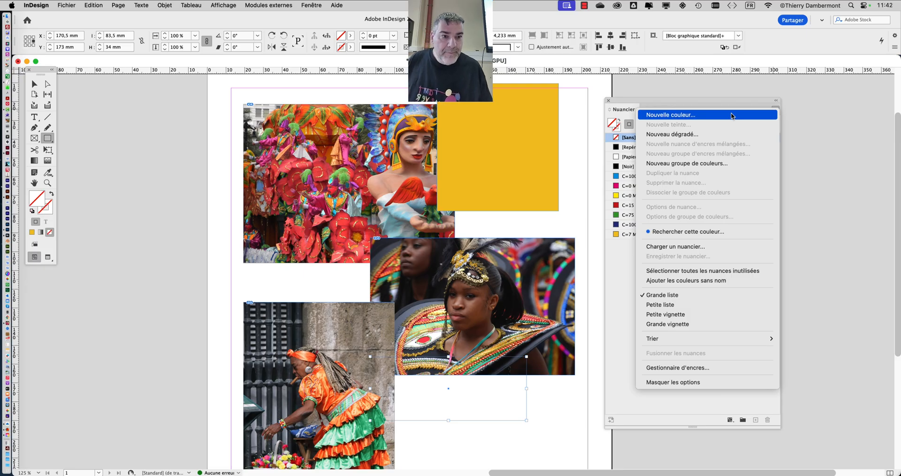
click(732, 116)
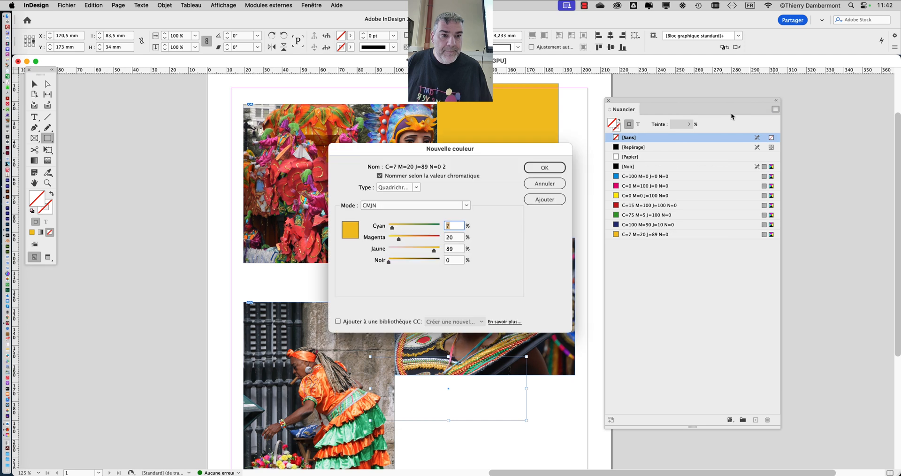
drag(486, 150, 241, 120)
click(131, 178)
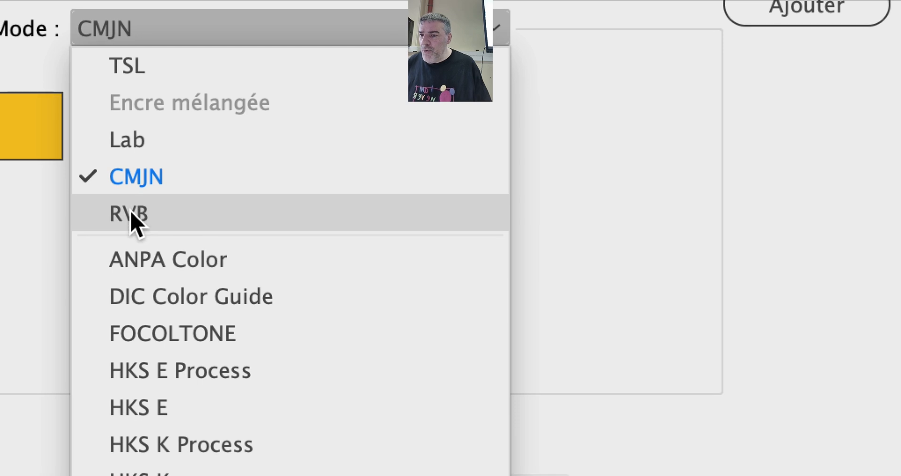
click(133, 243)
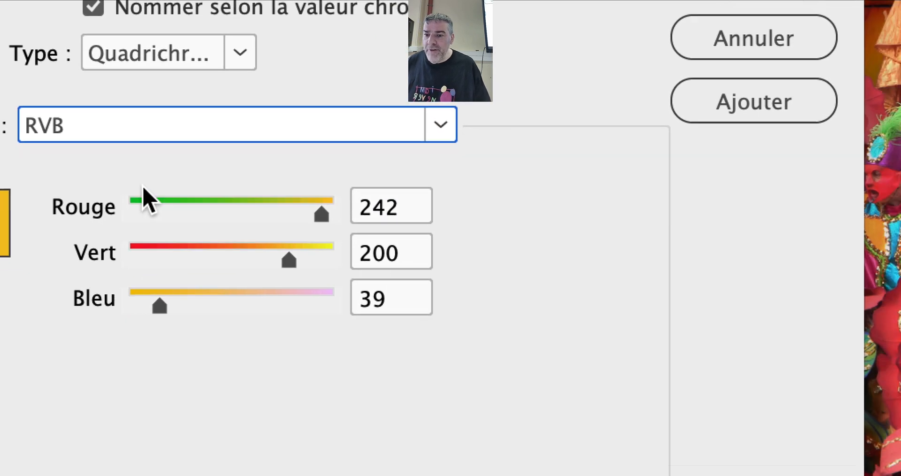
click(199, 257)
click(335, 242)
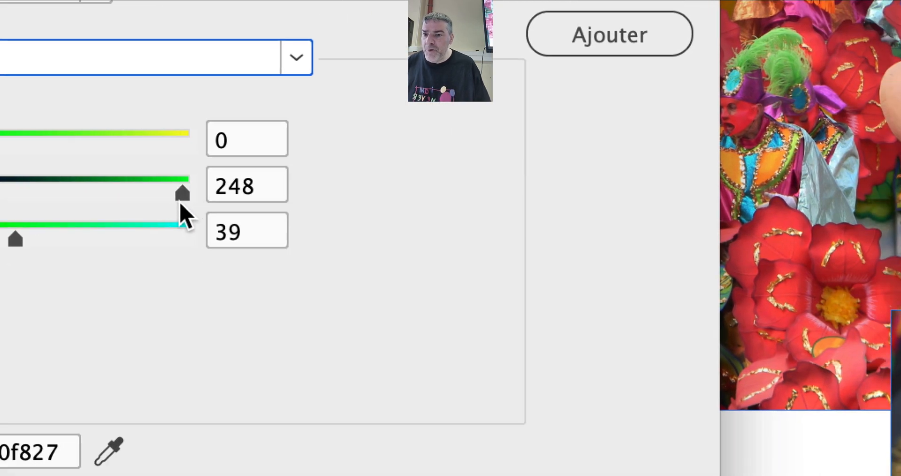
click(332, 287)
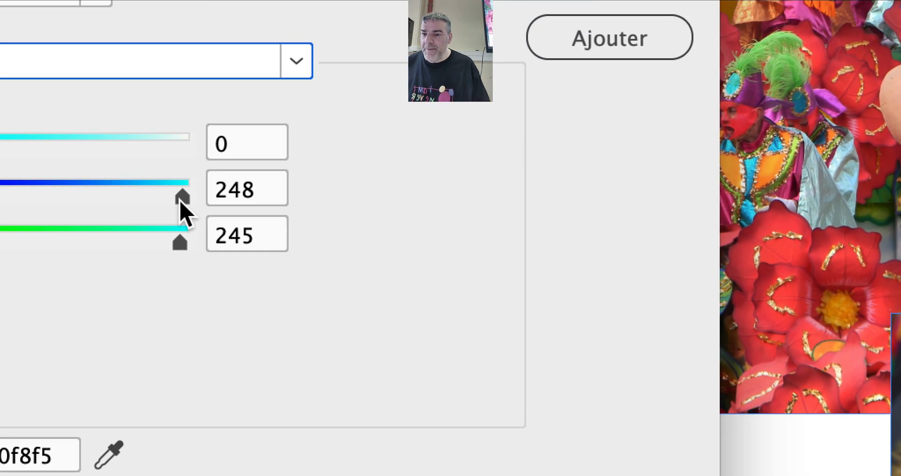
drag(430, 247, 443, 248)
drag(170, 245, 179, 245)
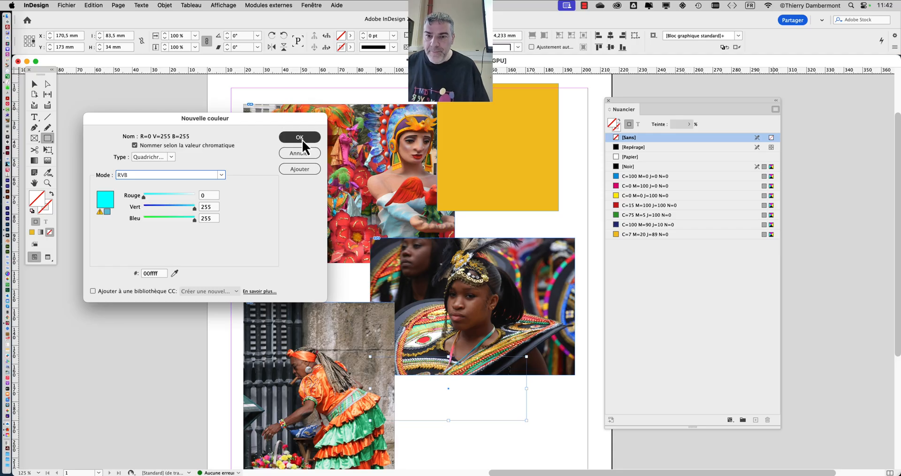
click(300, 137)
- Set the transparency blend space to the document's RVB space and return it to the document's CMJN space
click(92, 5)
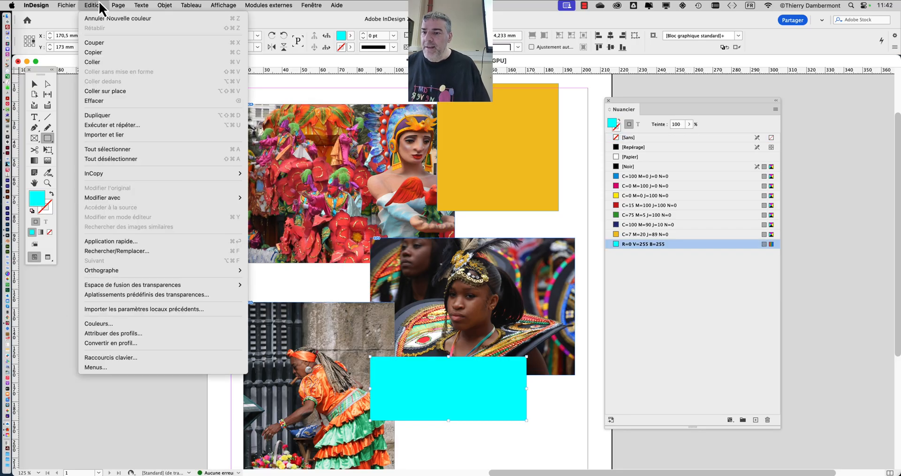
mouse_move(141, 285)
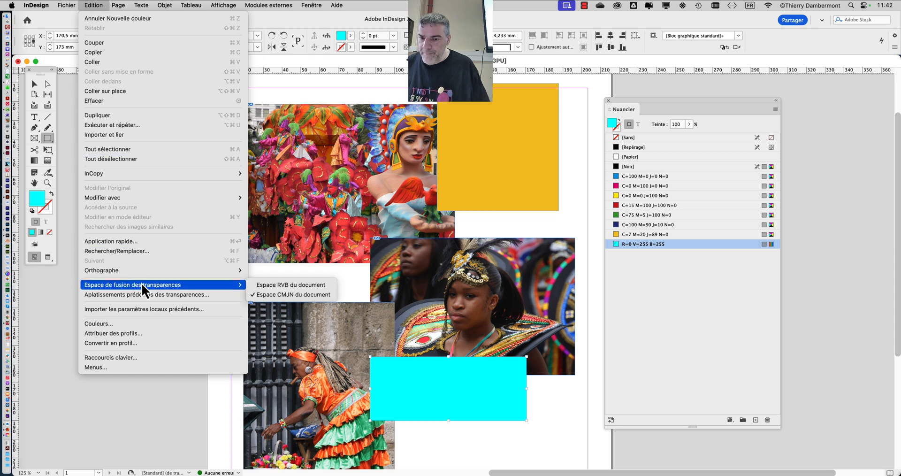
click(263, 285)
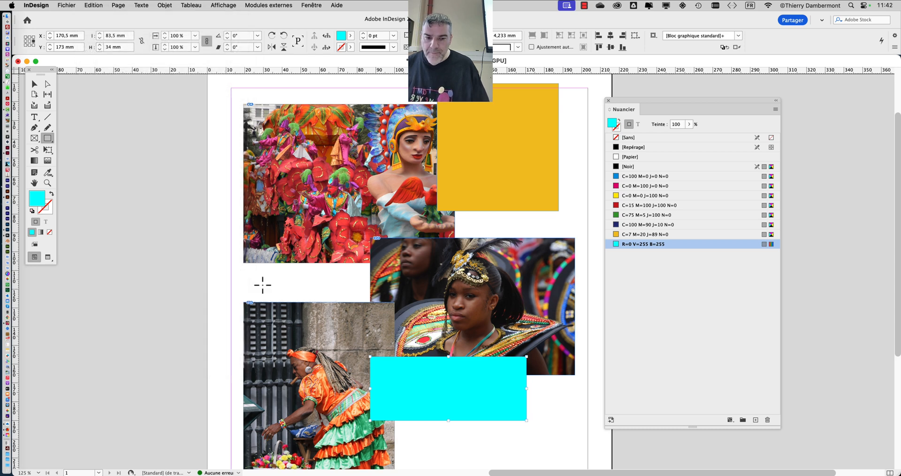
click(90, 4)
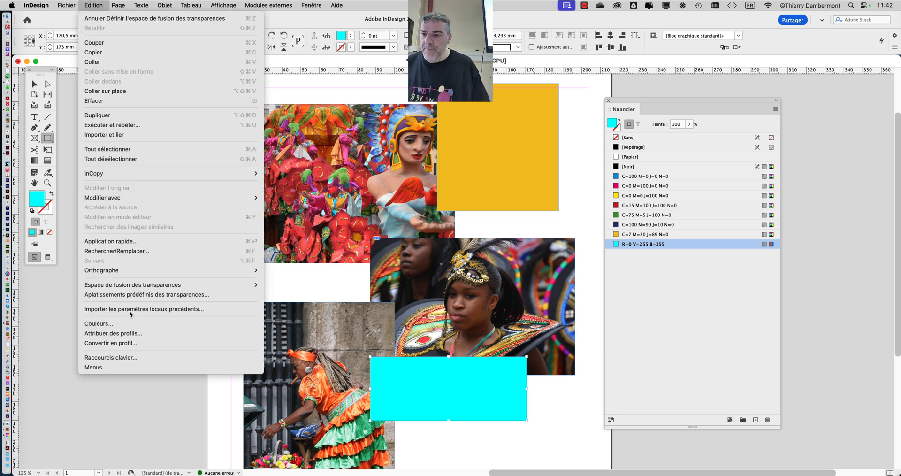
mouse_move(136, 287)
click(286, 296)
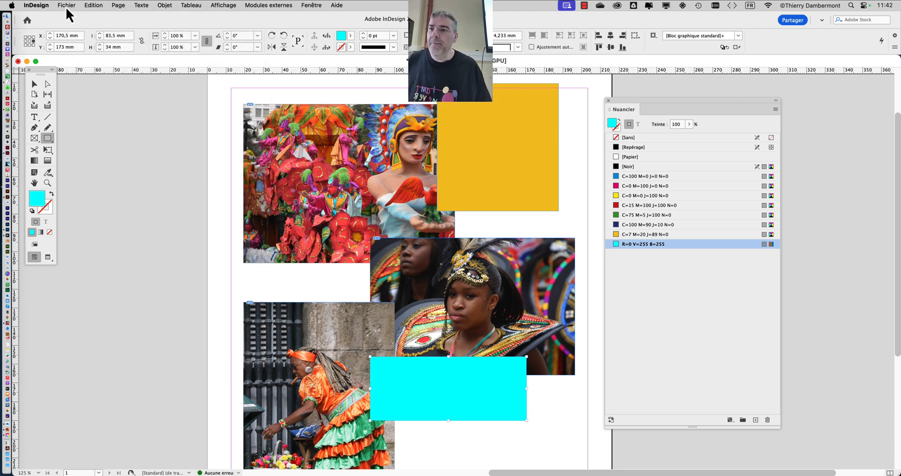
- Repeat the switch of the transparency blend space to RVB and back to CMJN to compare how the page colours display
click(102, 4)
mouse_move(69, 4)
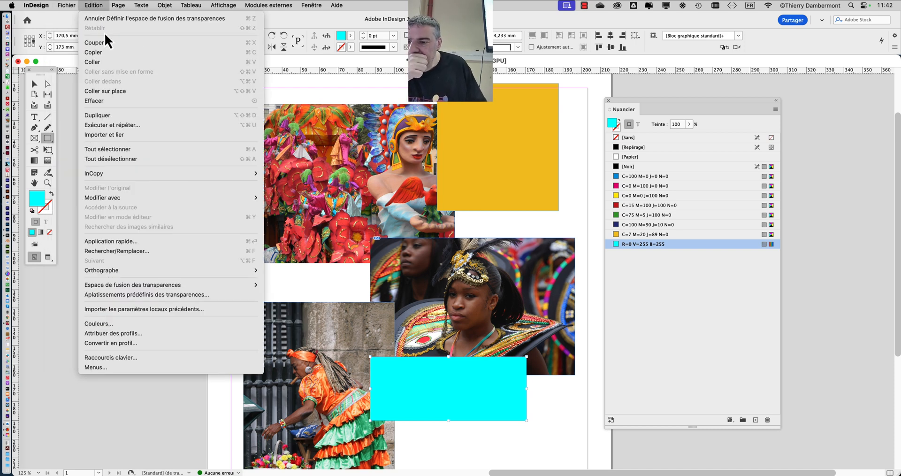
mouse_move(135, 285)
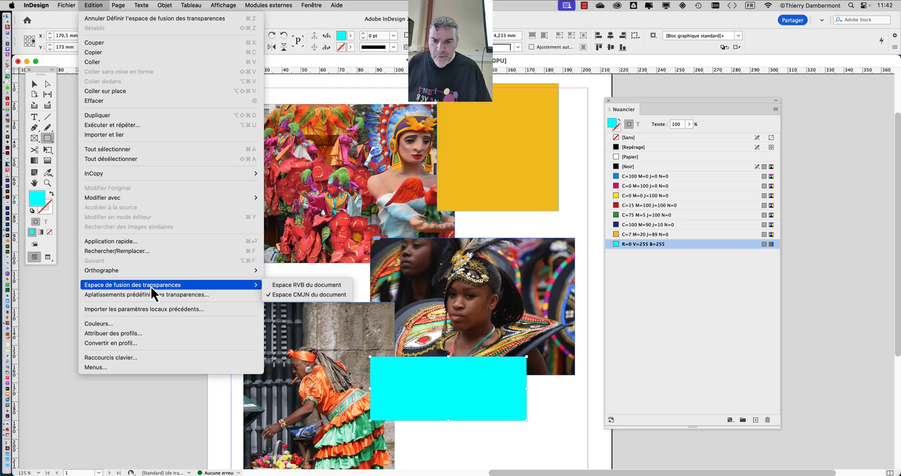
click(322, 289)
click(93, 5)
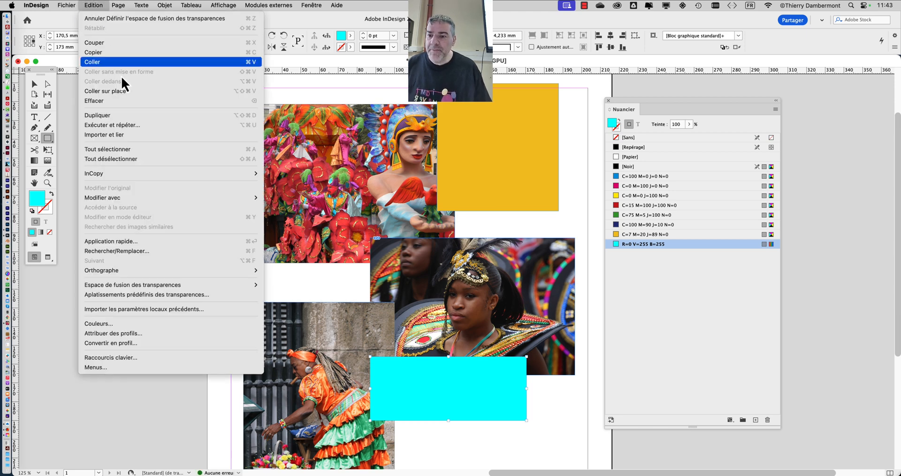
mouse_move(253, 284)
click(294, 294)
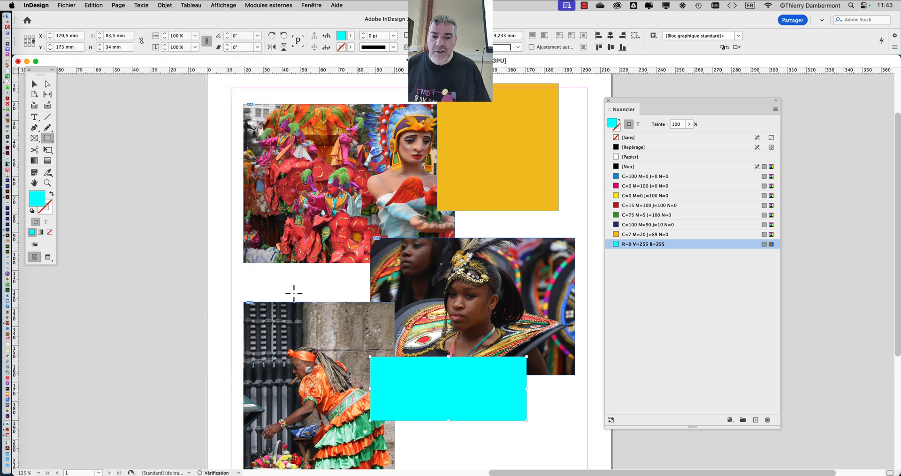
- Try the document's RVB blend space once more, restore the CMJN blend space, and check which transparency blend space is active
click(94, 6)
mouse_move(213, 285)
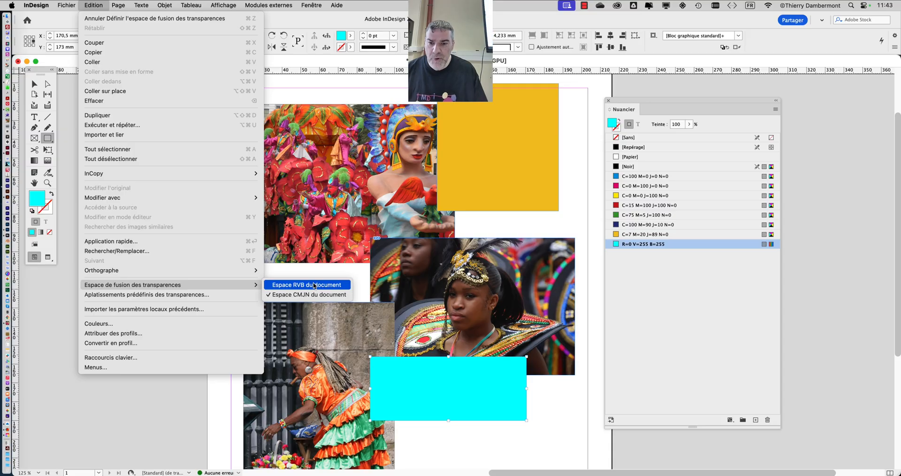
click(314, 284)
click(97, 5)
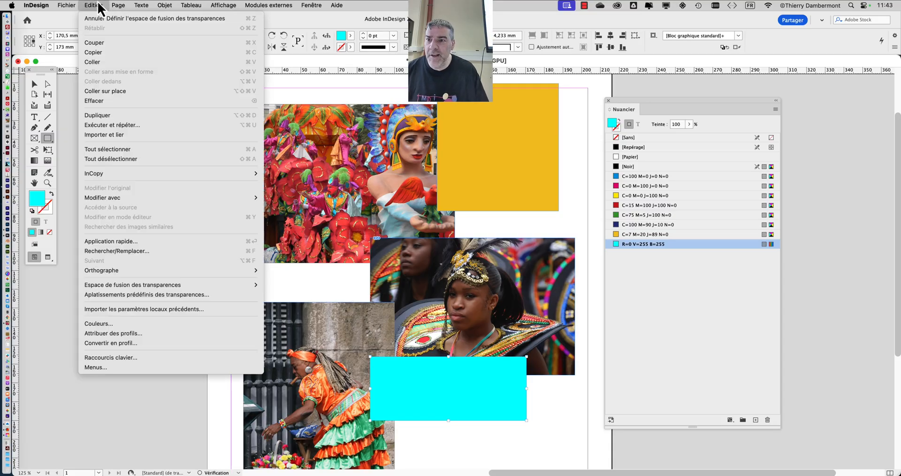
mouse_move(235, 284)
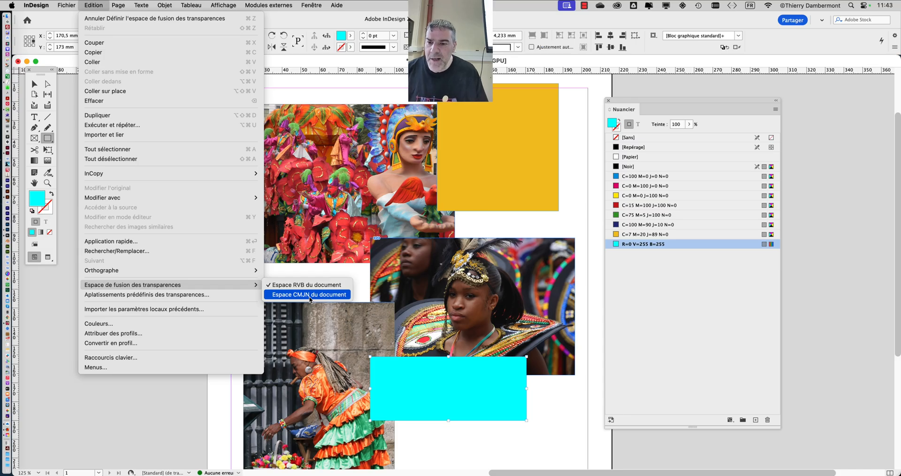
click(309, 296)
click(94, 6)
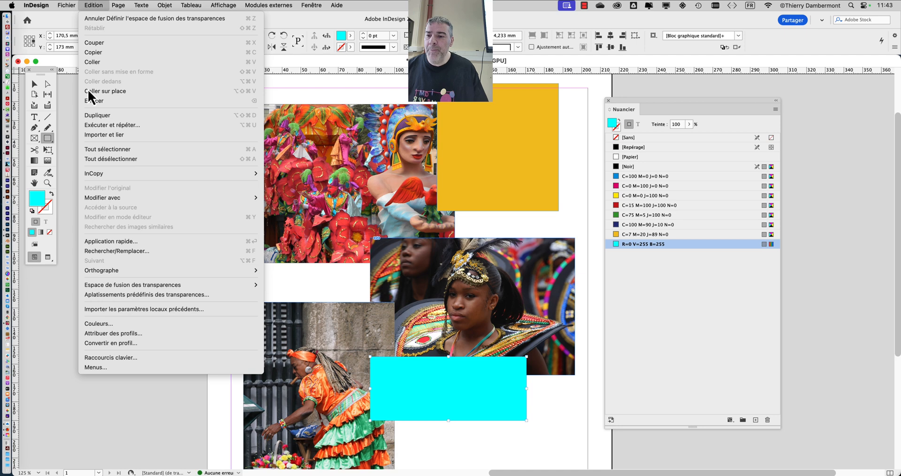
mouse_move(140, 284)
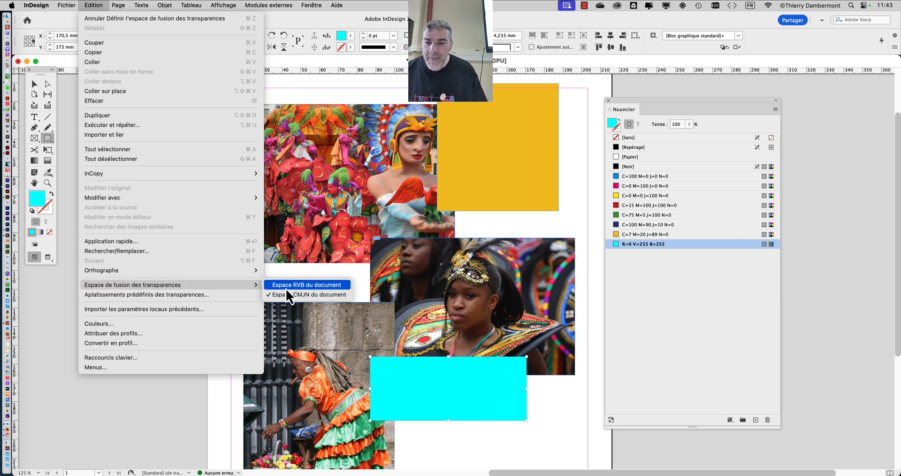
click(54, 295)
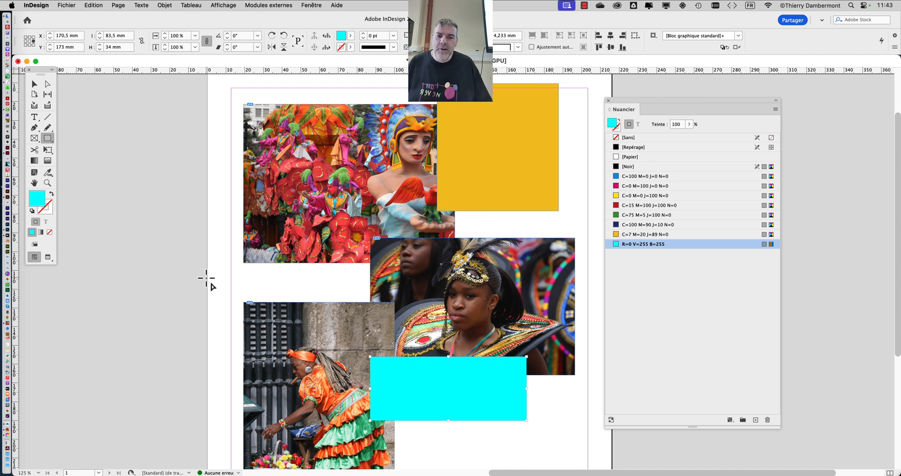
- Move the cyan rectangle to about X 162.75 mm, Y 187.45 mm, just below the dancer photo, and deselect everything
click(34, 84)
click(316, 155)
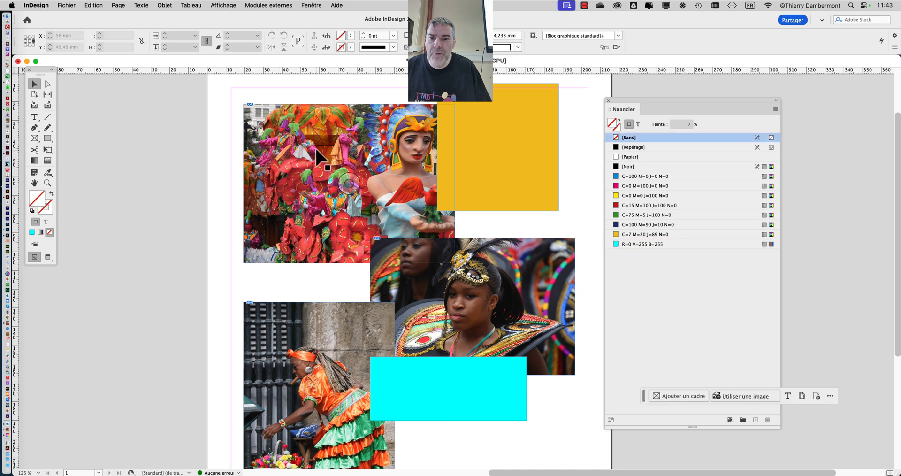
click(473, 306)
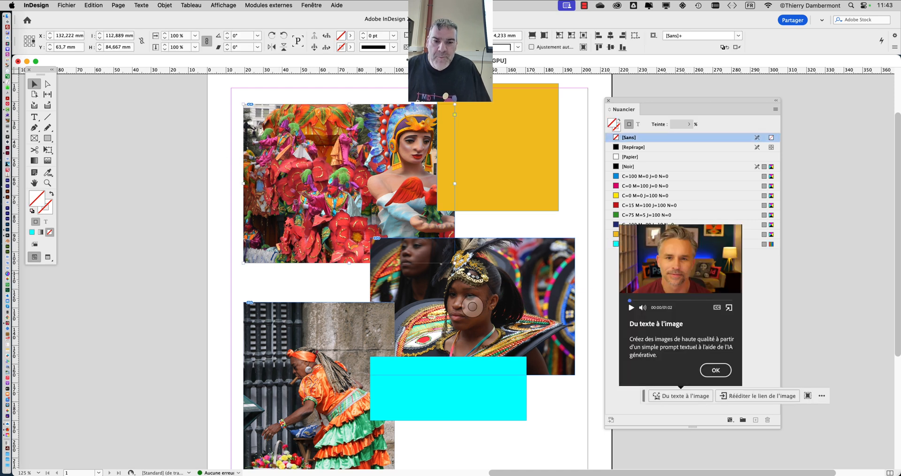
drag(483, 384, 476, 411)
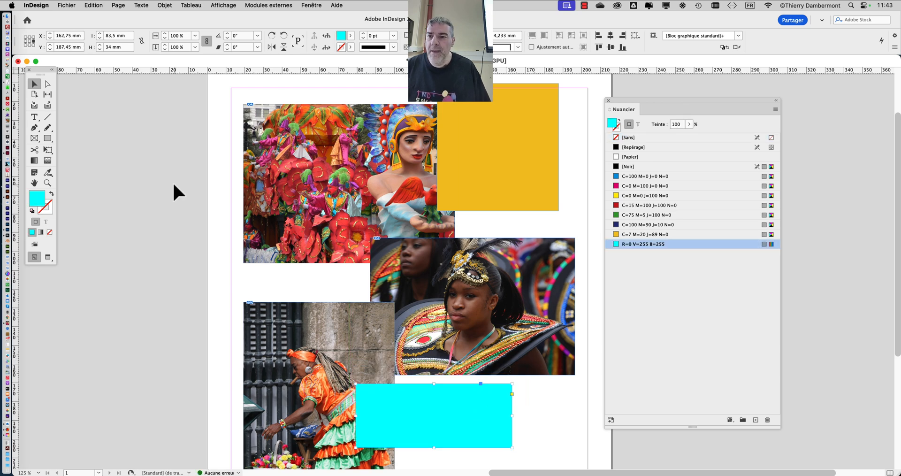
click(179, 193)
- Save the document as "mise en page - 01.indd" in the m11j23 CRC2 folder, in InDesign 2025 document format
click(67, 6)
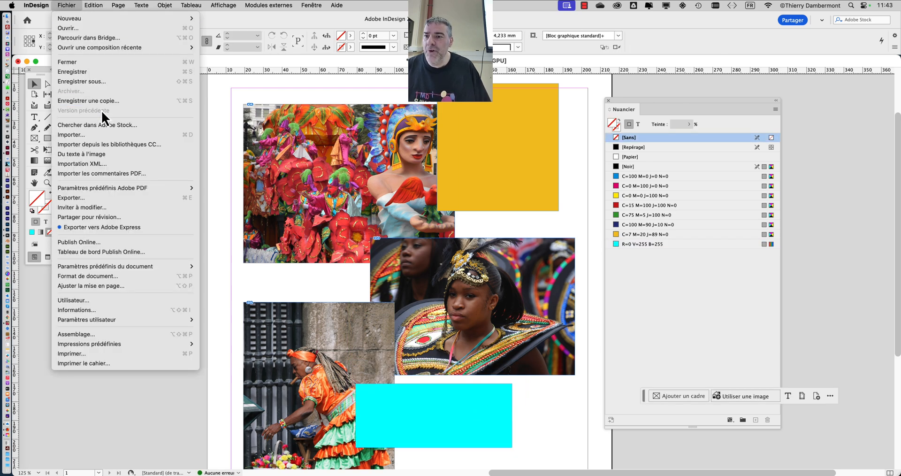
click(97, 82)
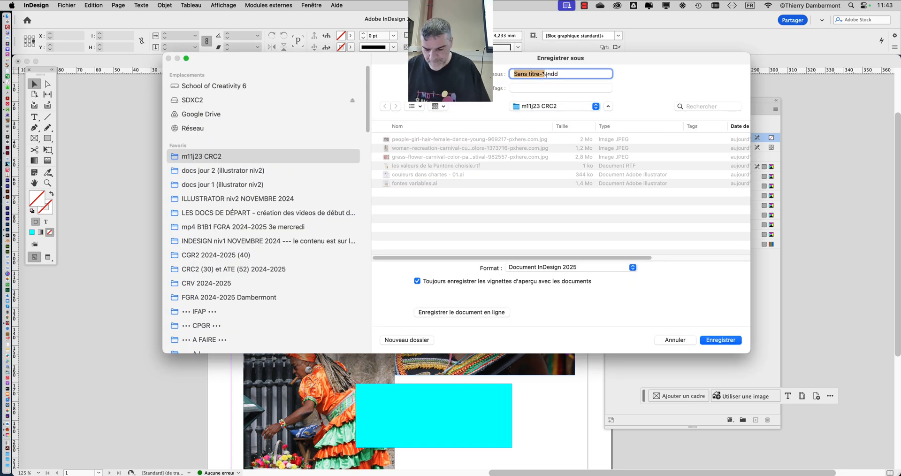
key(BackSpace)
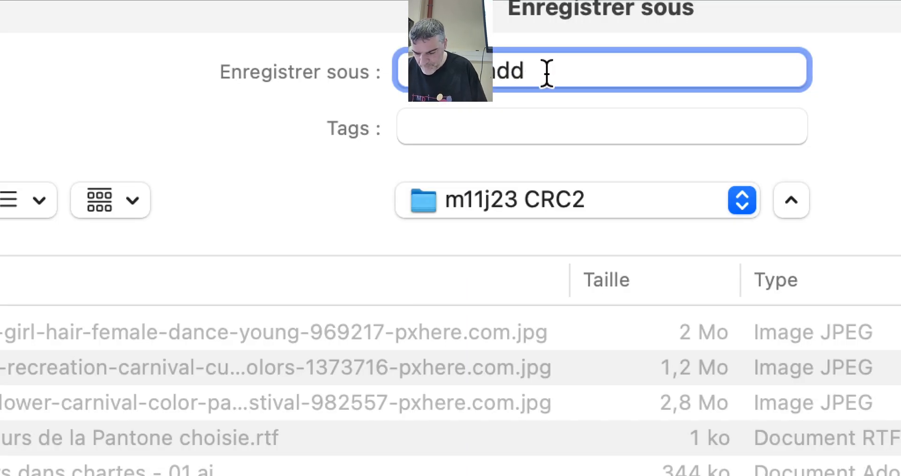
text(n page - 01)
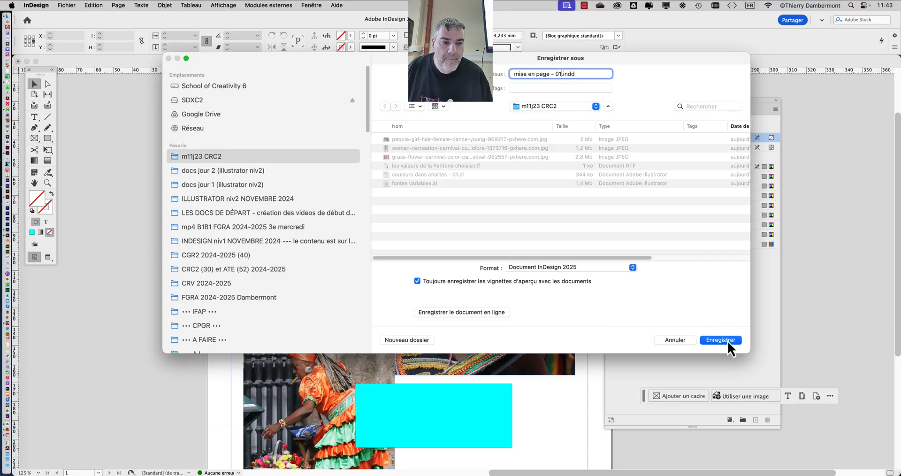
click(727, 340)
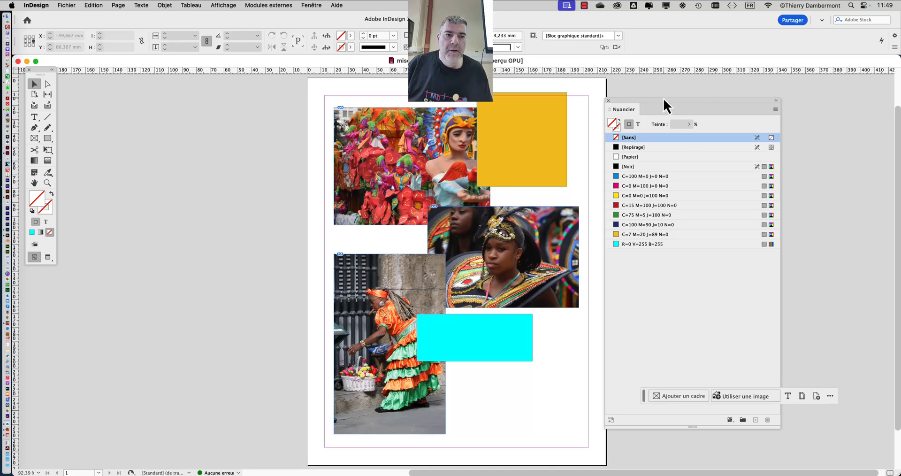
- Move the Nuancier swatches farther away from the page and select the dancer photo in the middle of the layout
drag(664, 98, 714, 85)
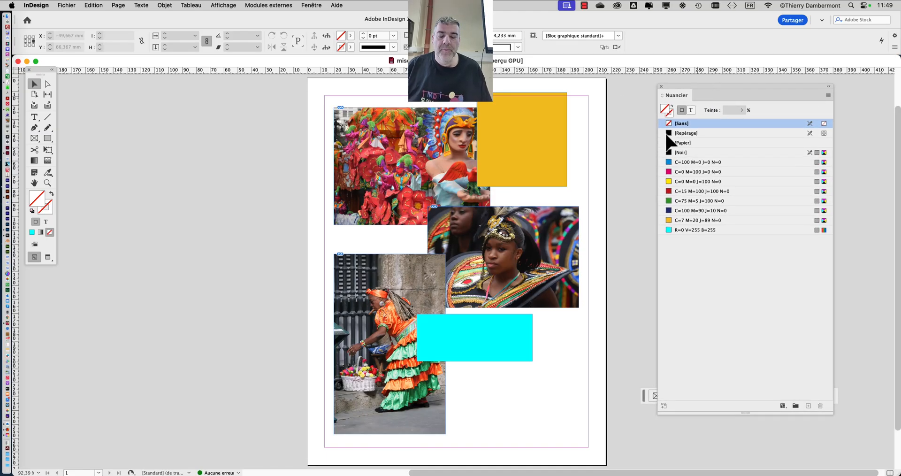
click(556, 248)
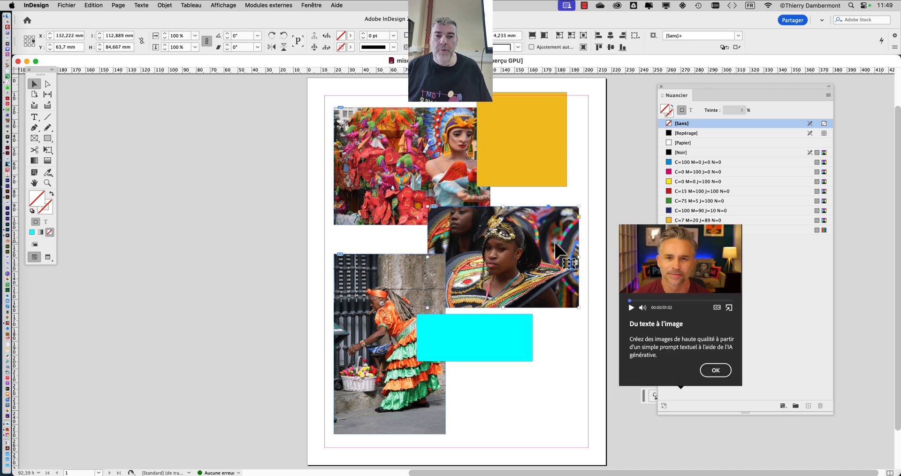
- Select the carnival photos one after another and deselect everything
click(413, 304)
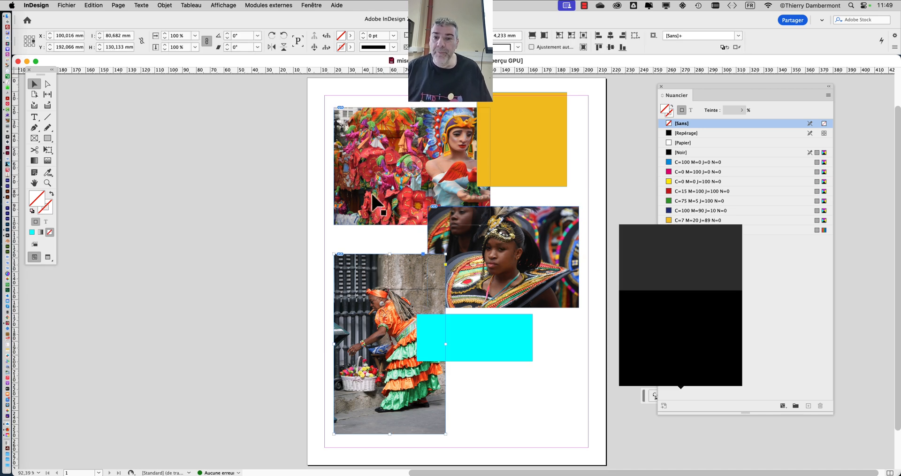
click(539, 235)
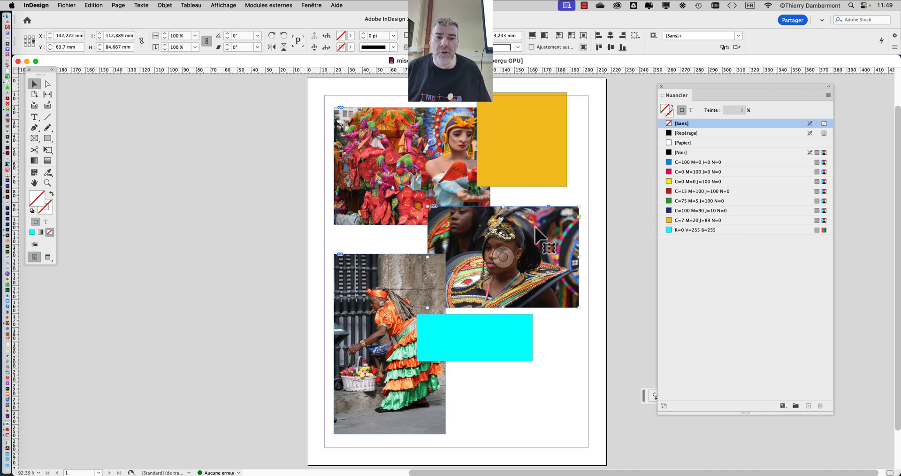
click(381, 275)
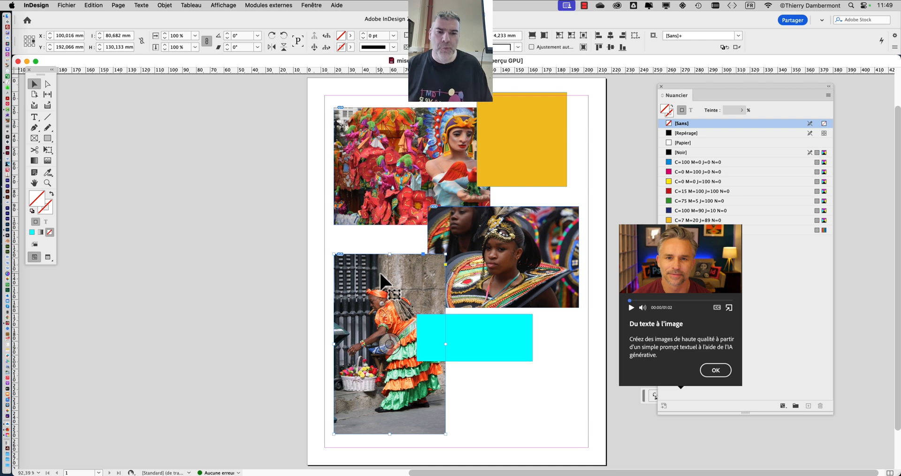
click(380, 148)
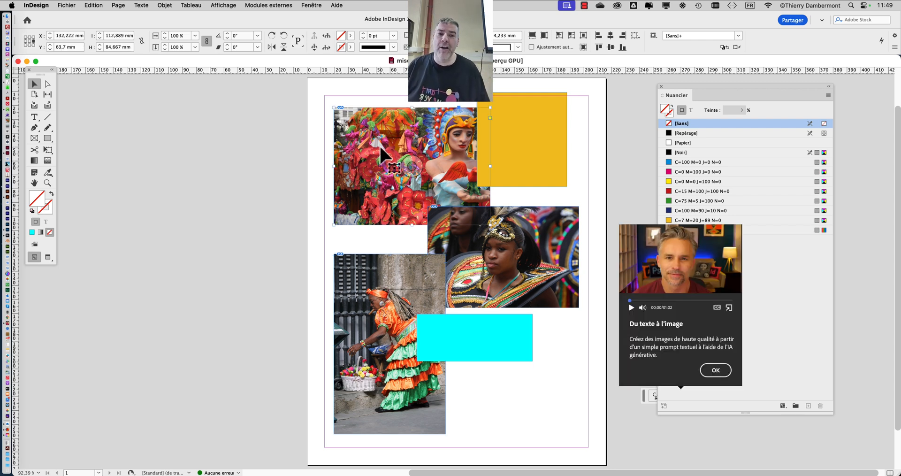
click(285, 159)
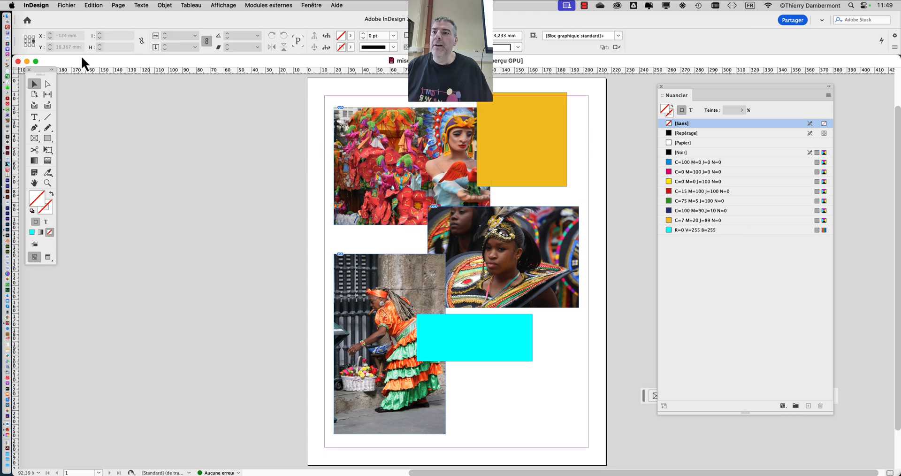
- Start exporting the document as "mise en page - 01.pdf" to the m11j23 CRC2 folder in Adobe PDF (impression) format
click(67, 5)
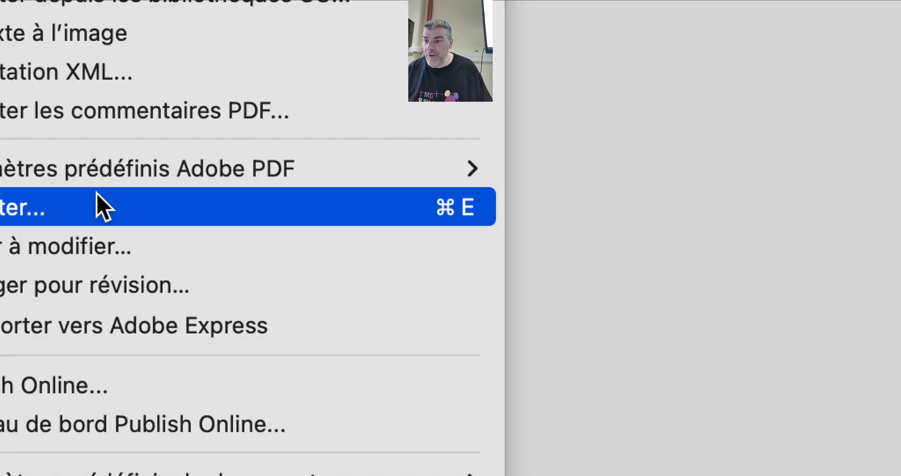
click(99, 206)
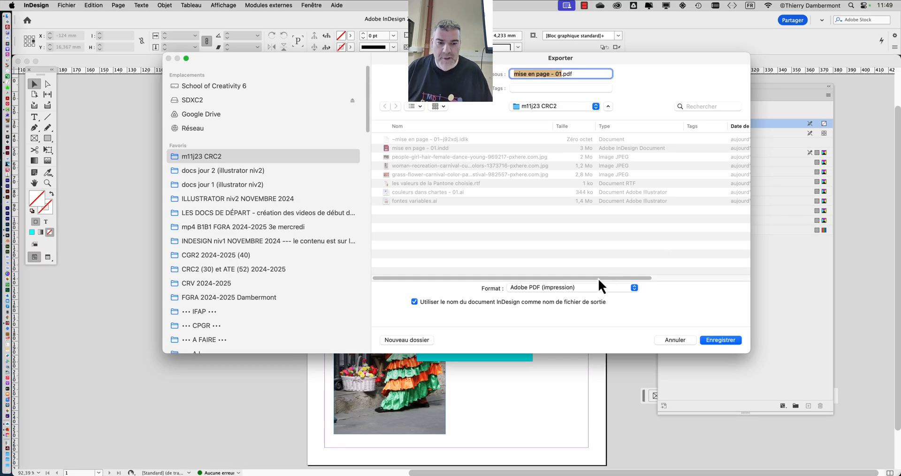
click(598, 282)
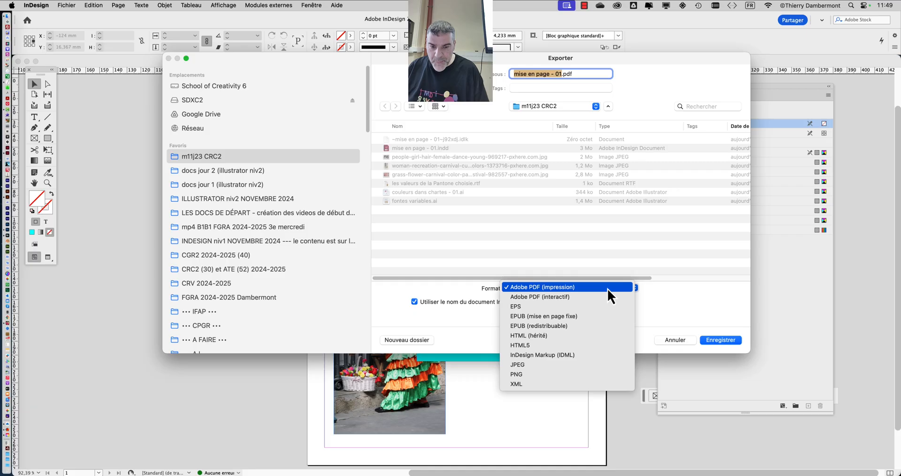
click(607, 288)
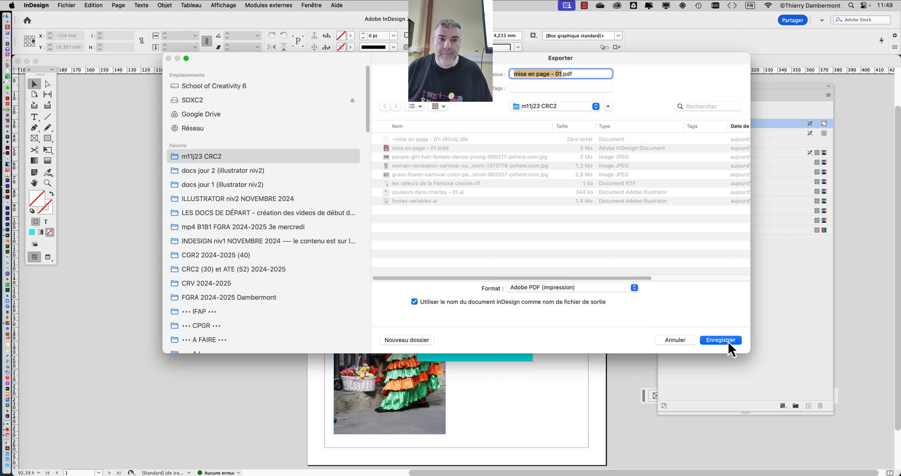
click(728, 342)
drag(451, 90, 351, 28)
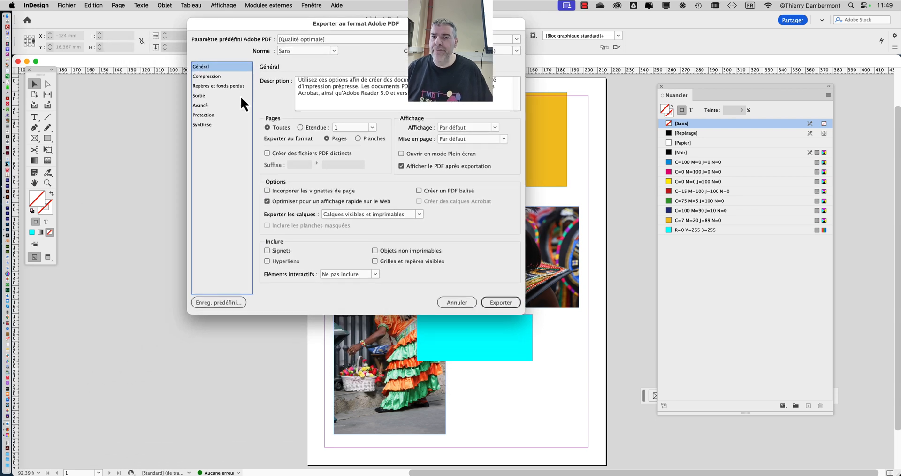
drag(248, 28, 246, 95)
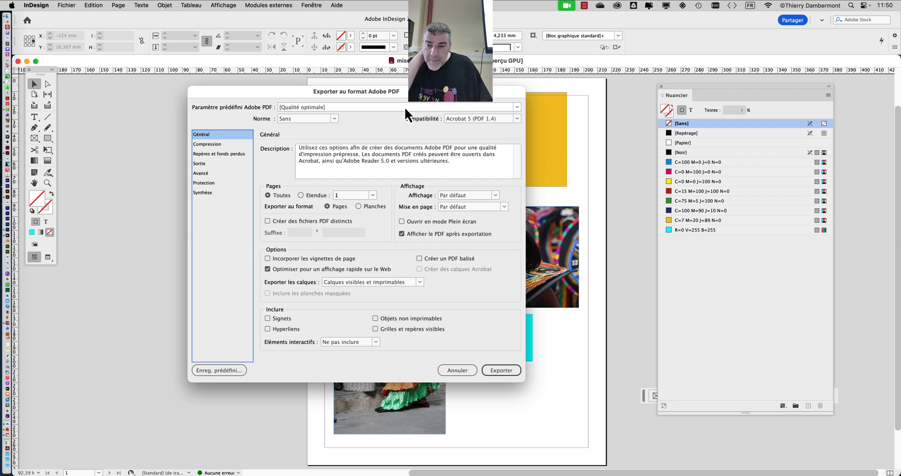
- Set colour image compression to Interpolation at 300 pixels per inch for images above 300 pixels per inch
click(202, 145)
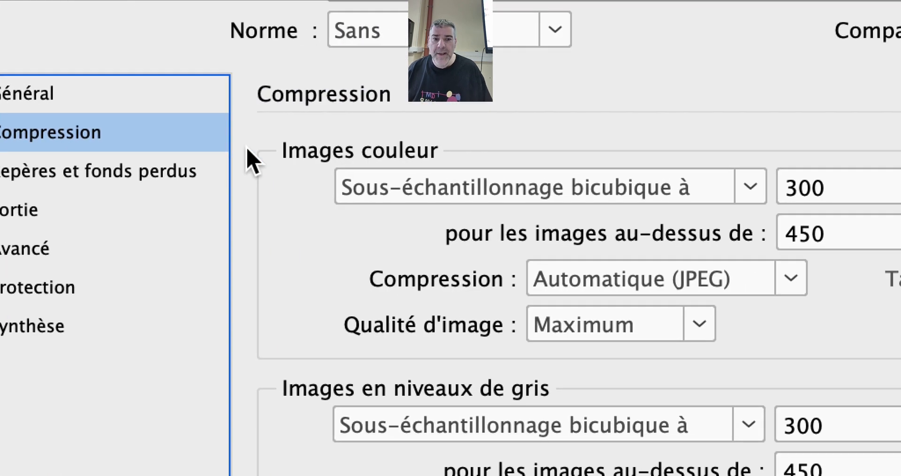
click(378, 187)
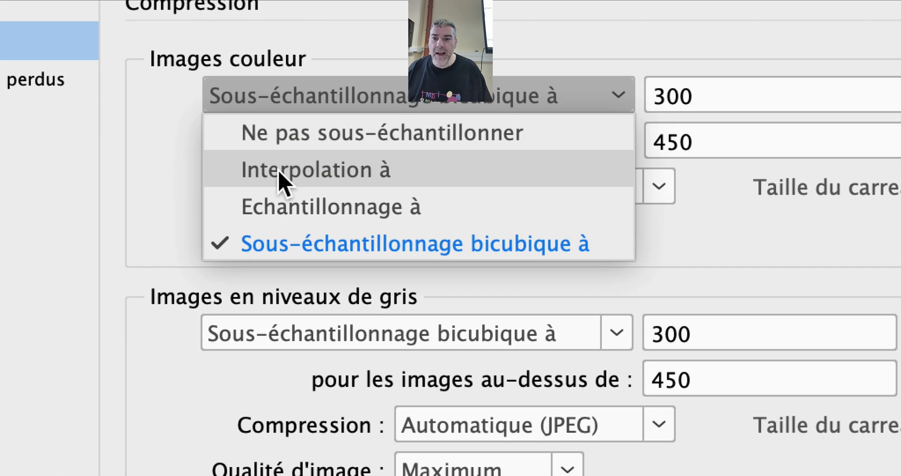
click(464, 265)
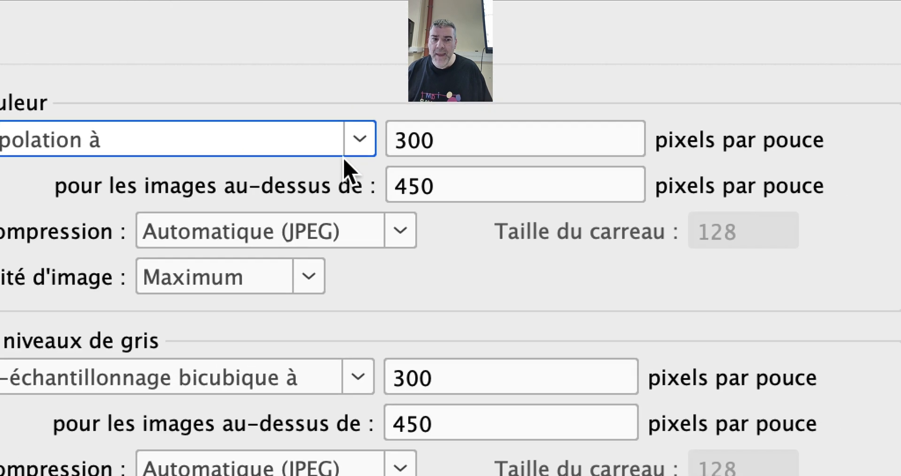
click(710, 141)
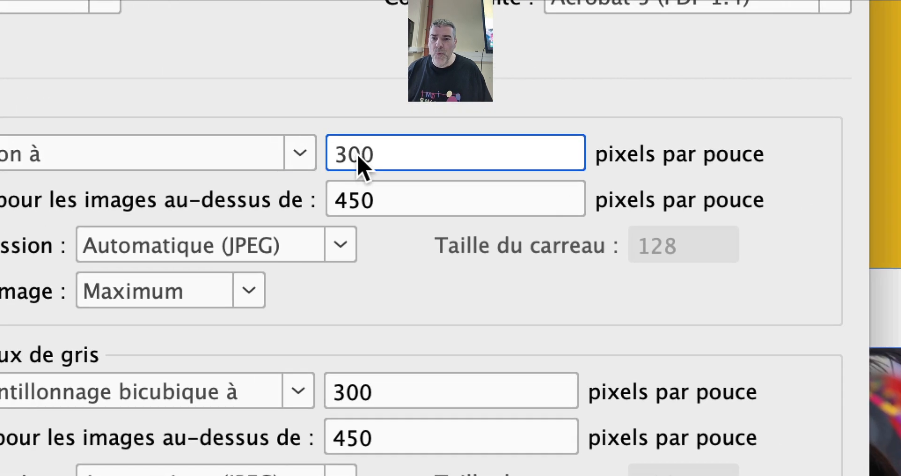
double_click(361, 159)
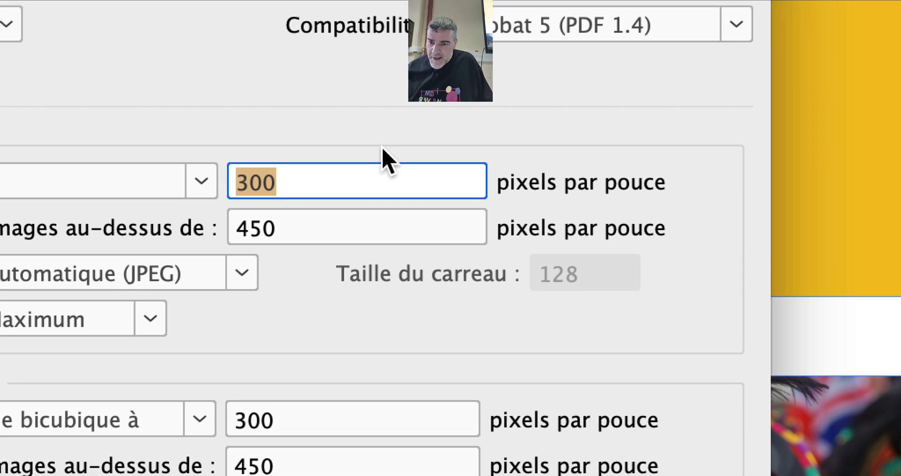
key(Tab)
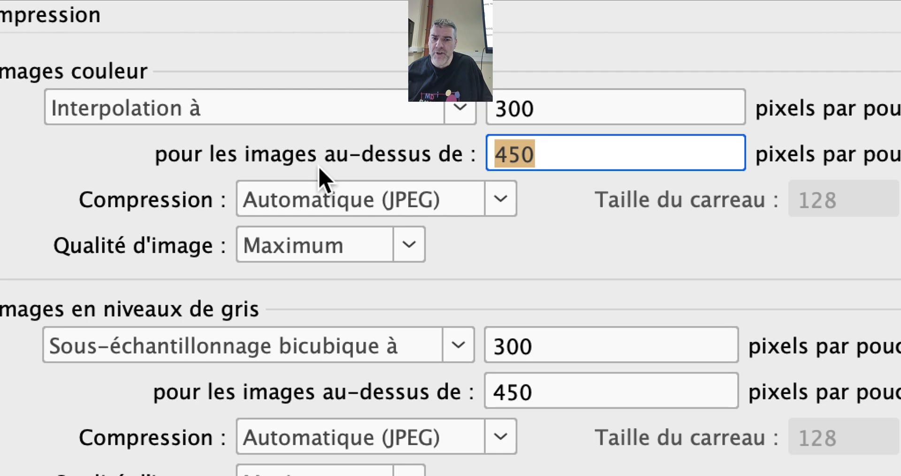
text(300)
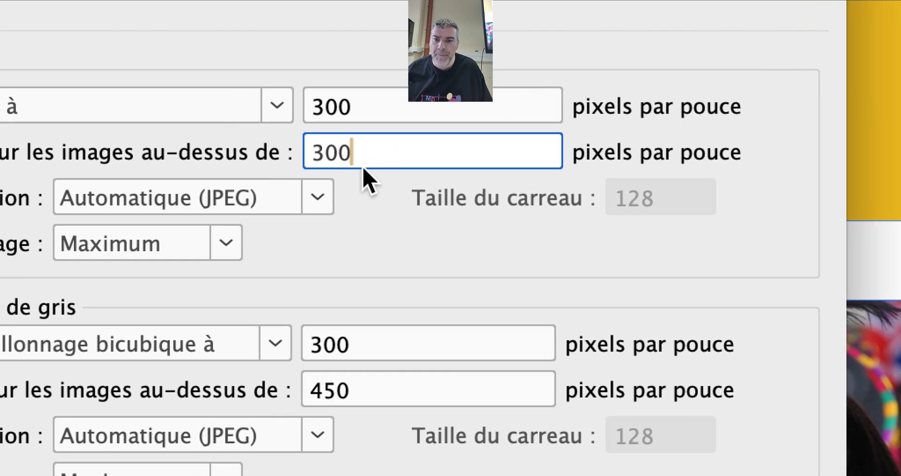
drag(363, 167, 301, 152)
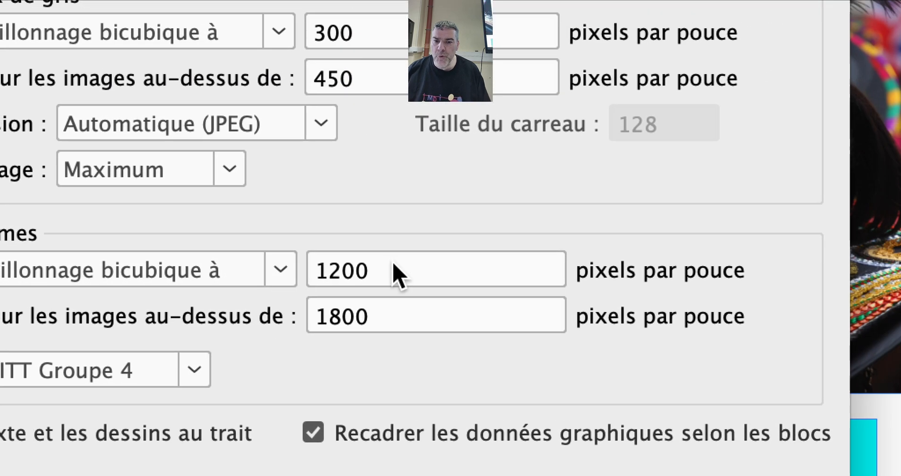
double_click(634, 277)
drag(390, 273, 312, 262)
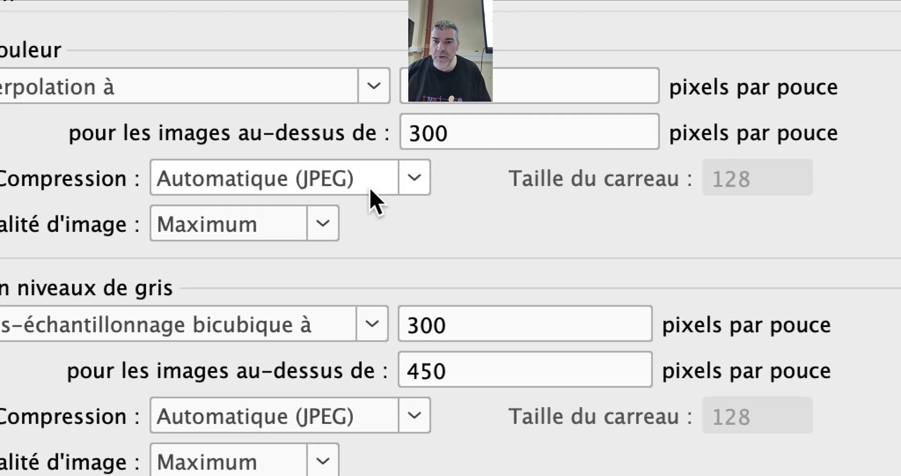
click(391, 168)
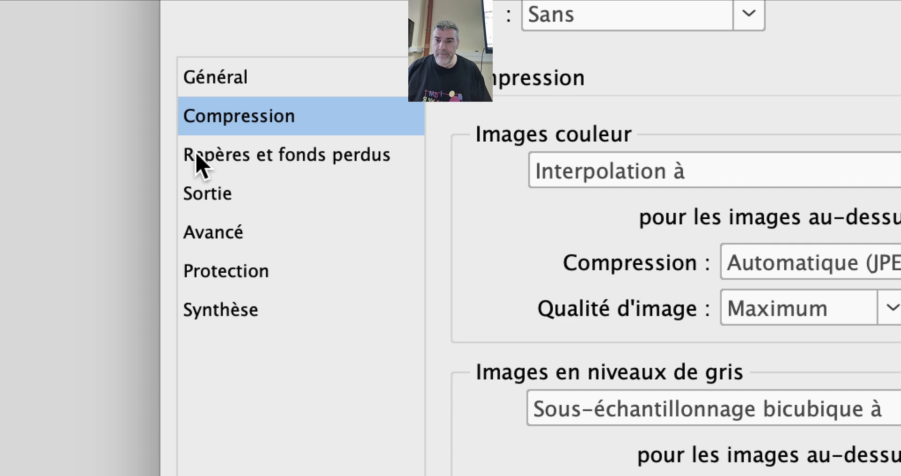
- Look through the PDF/X standards available for the export and keep the Norme at Sans
click(201, 160)
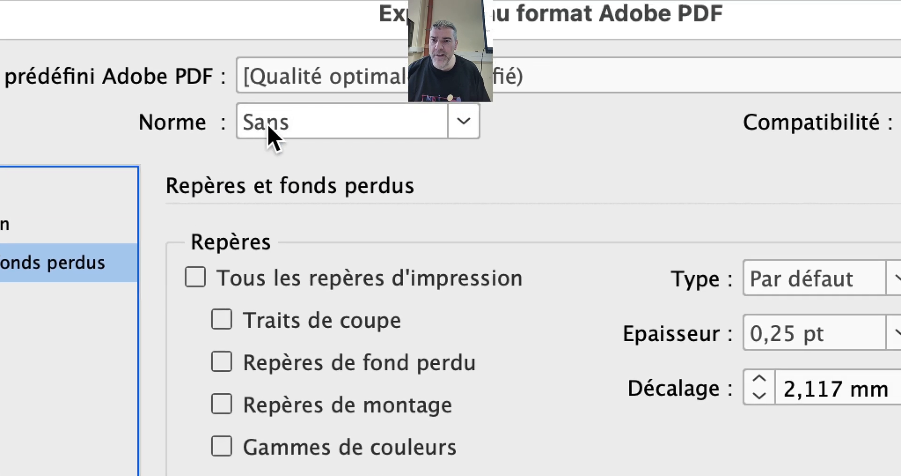
click(556, 22)
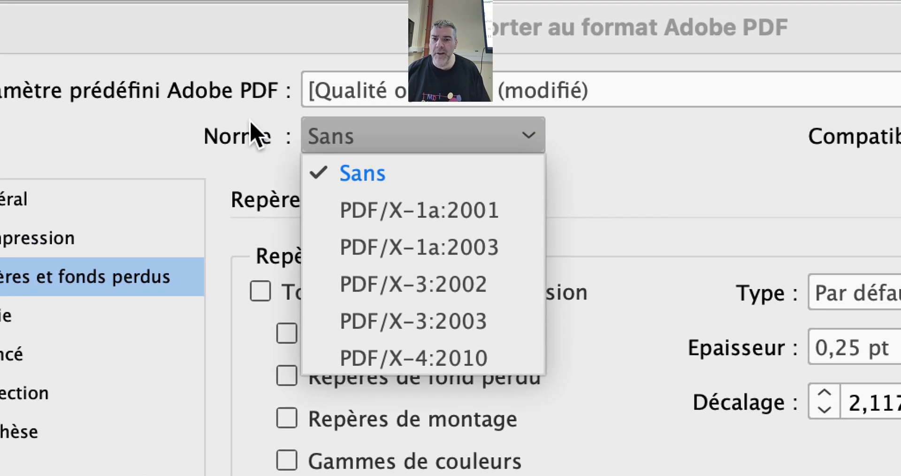
click(187, 116)
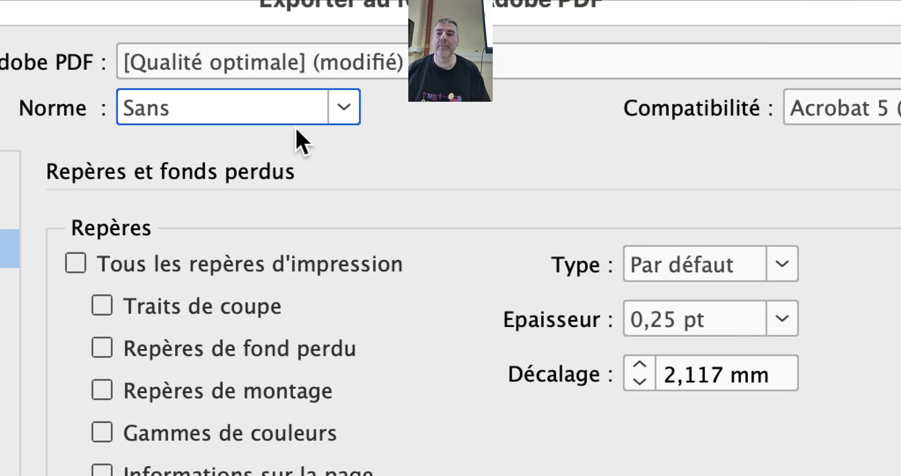
click(294, 123)
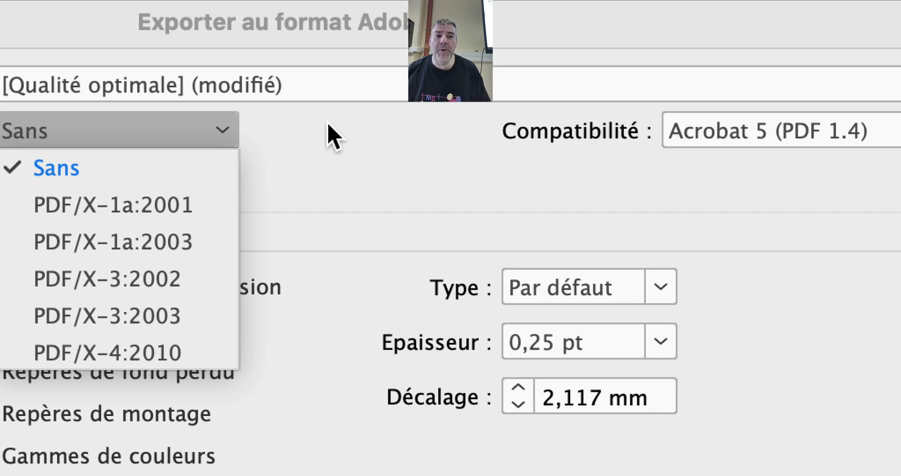
click(331, 136)
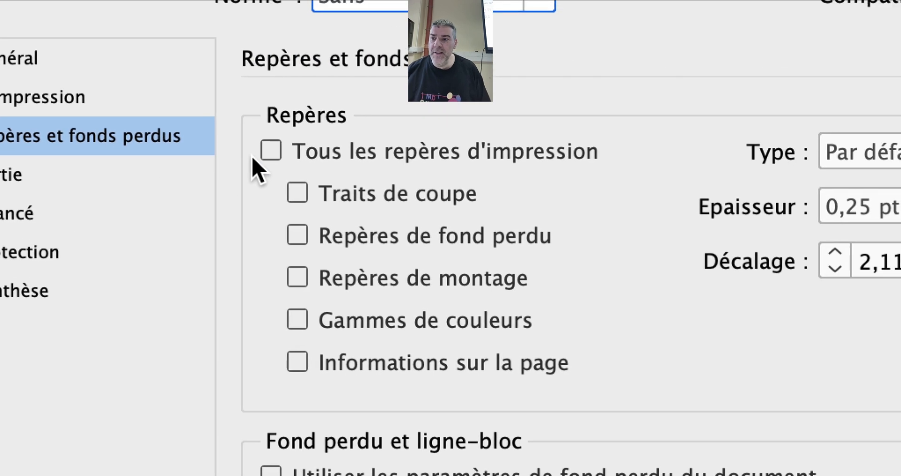
- Enable all printer's marks, exclude the bleed marks and colour bars, and increase the linked bleed values
click(270, 151)
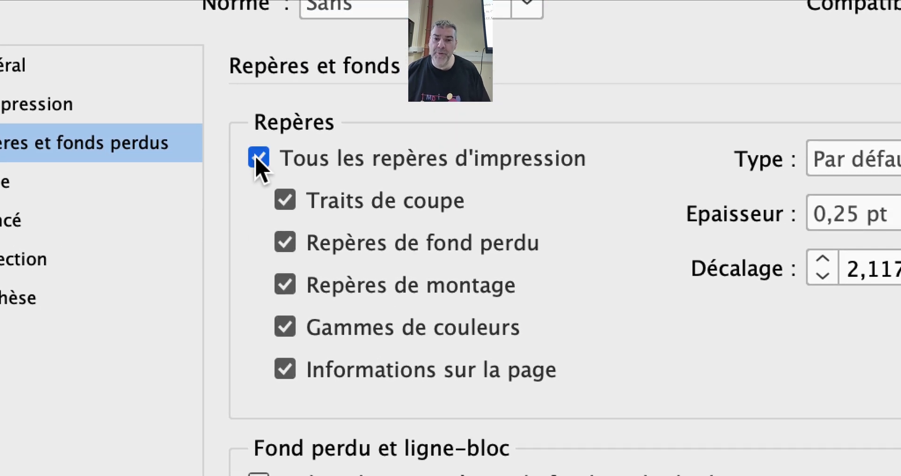
click(288, 246)
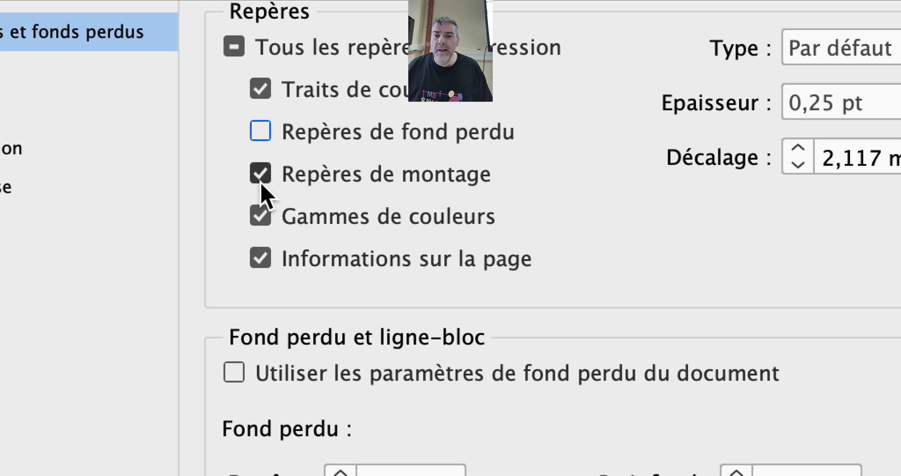
click(260, 216)
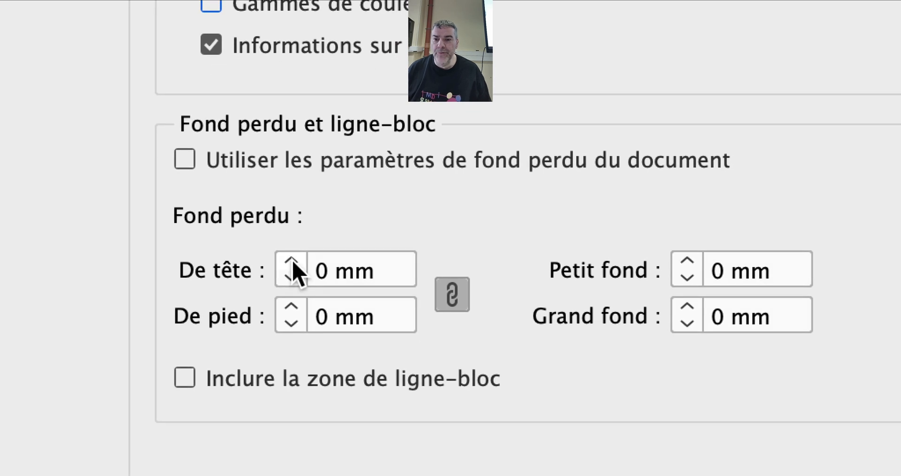
double_click(292, 261)
click(291, 261)
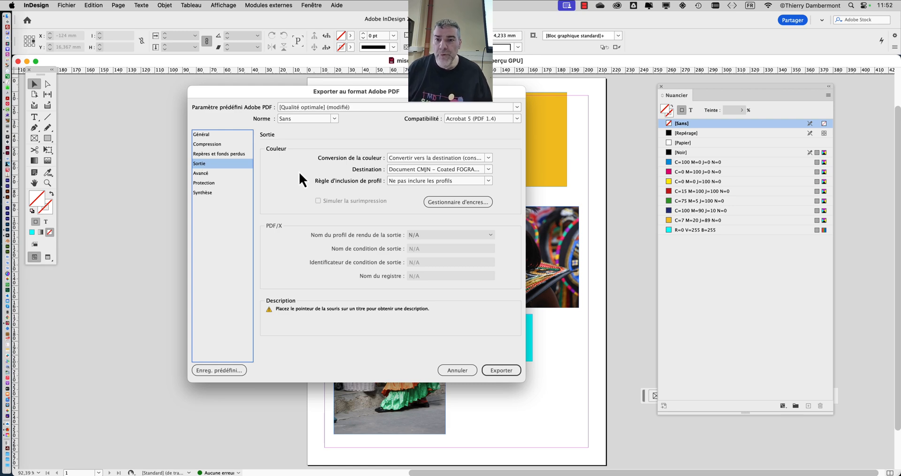
- Set the output colour conversion to Convertir vers la destination, keep the Document CMJN – Coated FOGRA39 destination, and choose Inclure le profil de destination
mouse_move(285, 163)
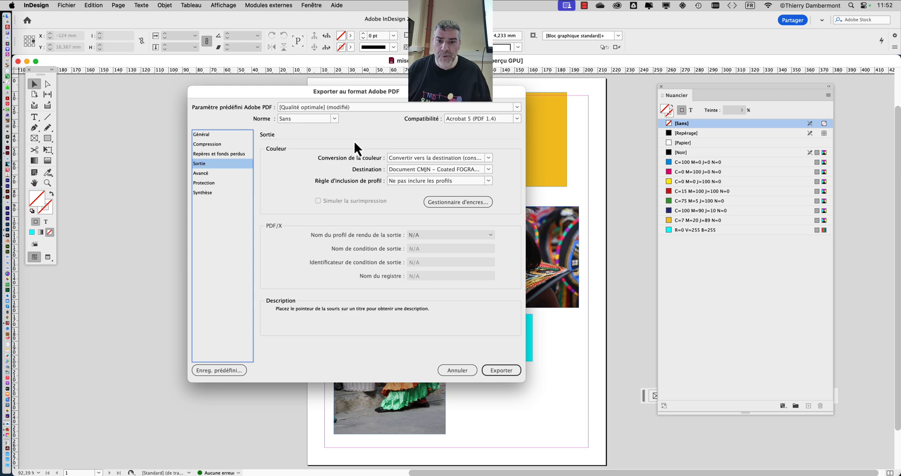
mouse_move(432, 162)
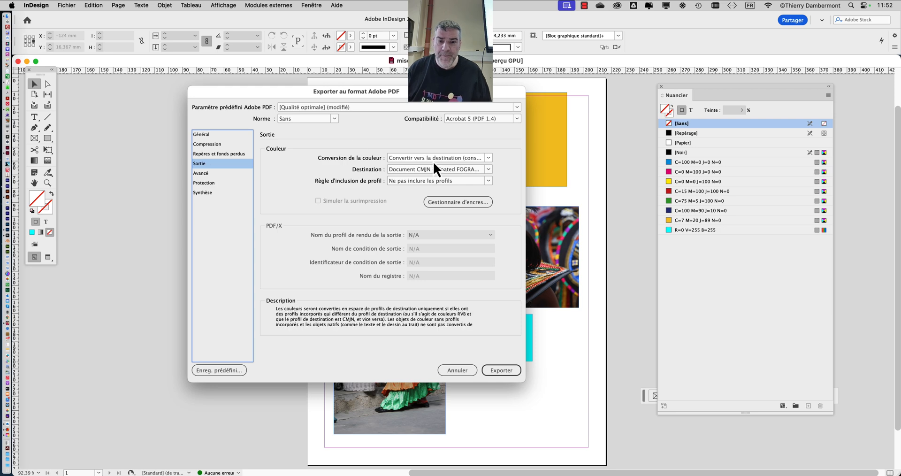
click(462, 162)
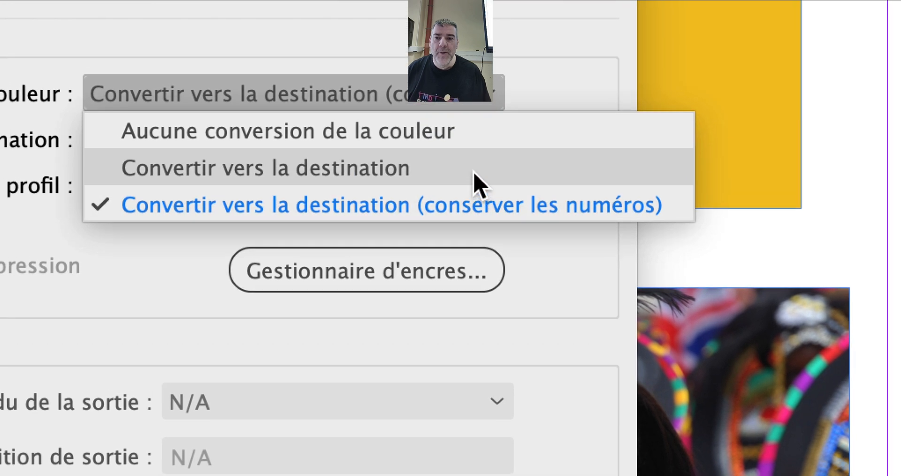
click(475, 181)
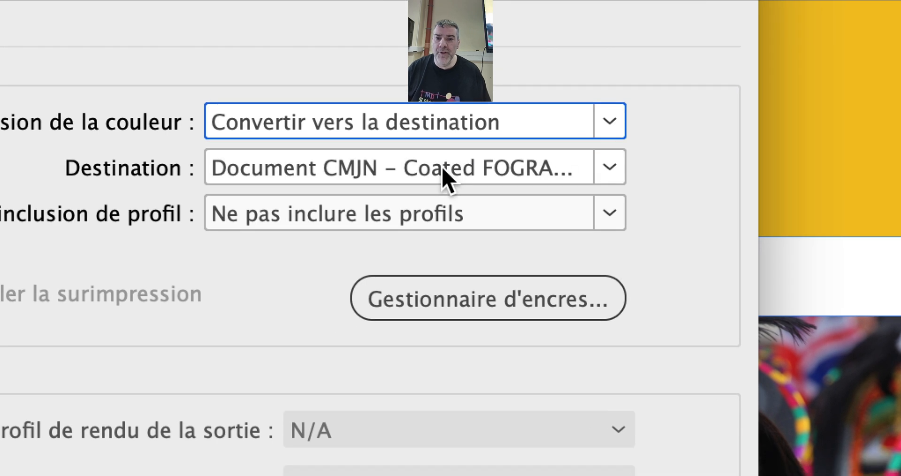
click(370, 204)
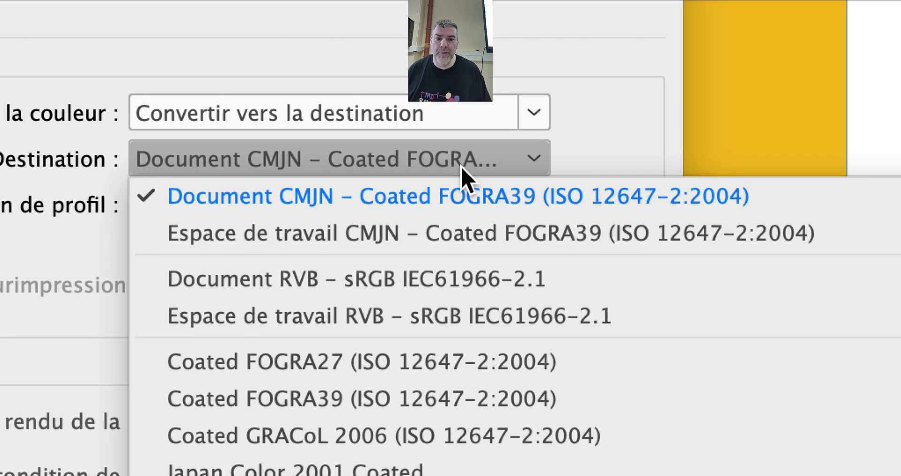
click(462, 169)
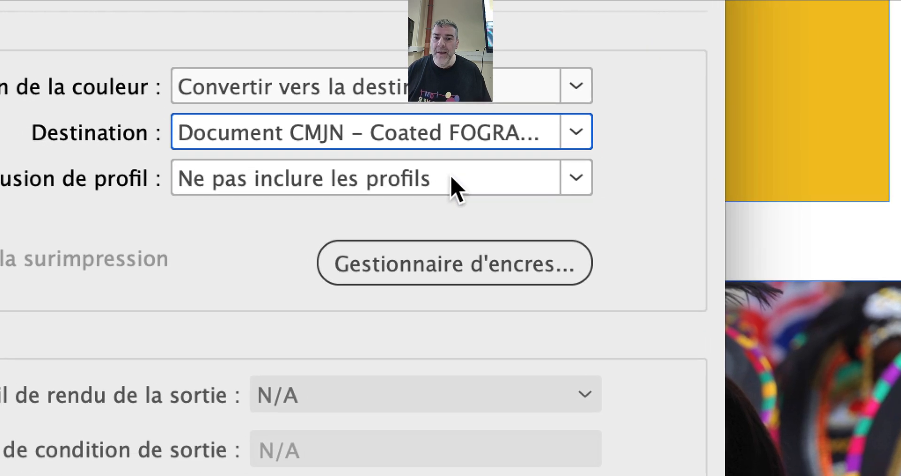
click(453, 185)
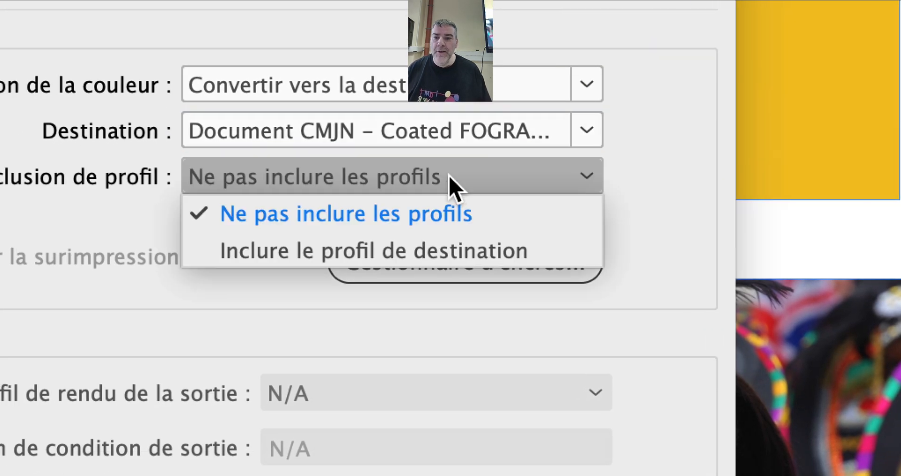
click(439, 193)
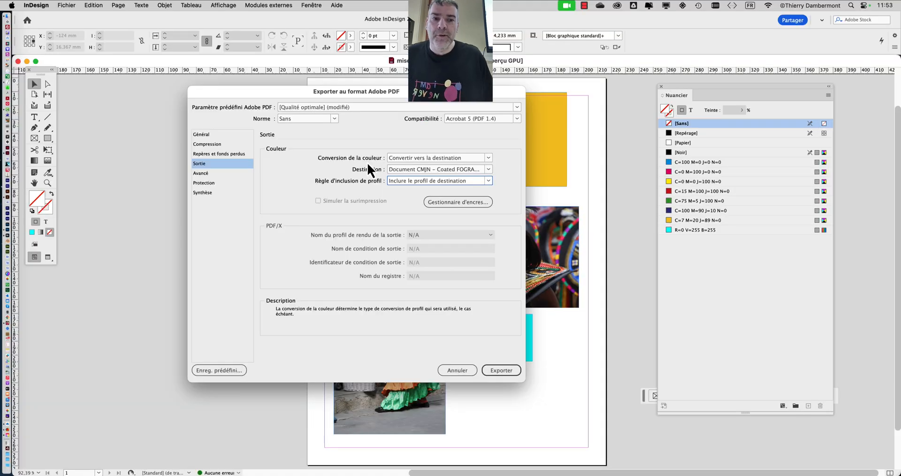
- Look at the layout behind the export dialog and review the Avancé, Protection, Synthèse and Général export settings
drag(443, 99, 265, 74)
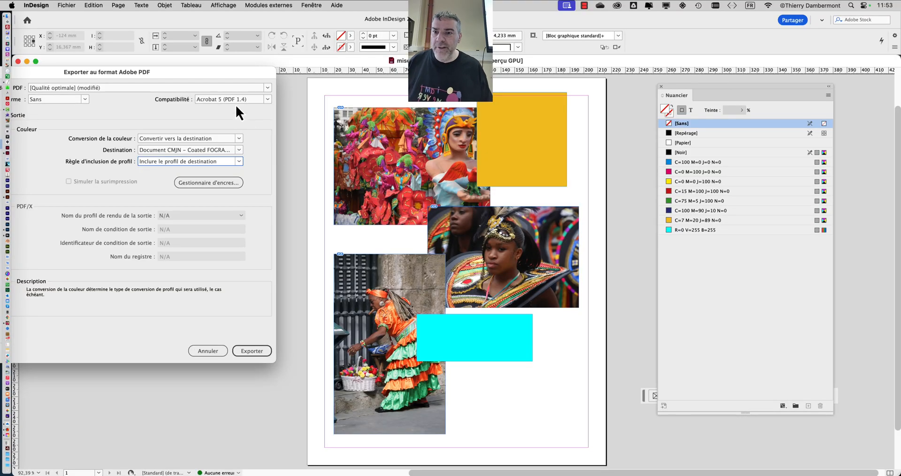
drag(237, 71, 443, 73)
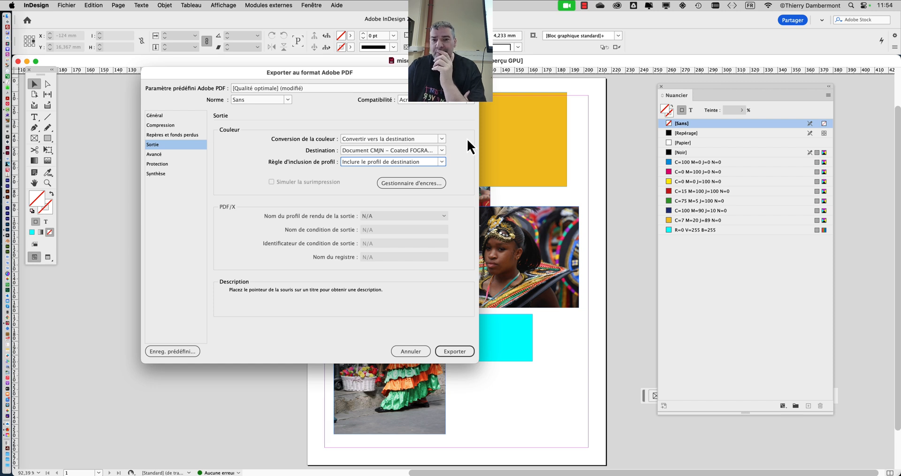
click(159, 155)
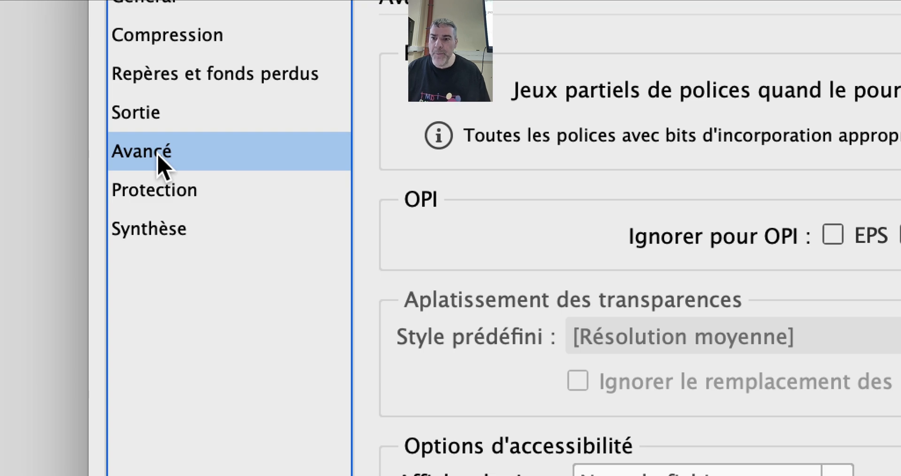
click(167, 164)
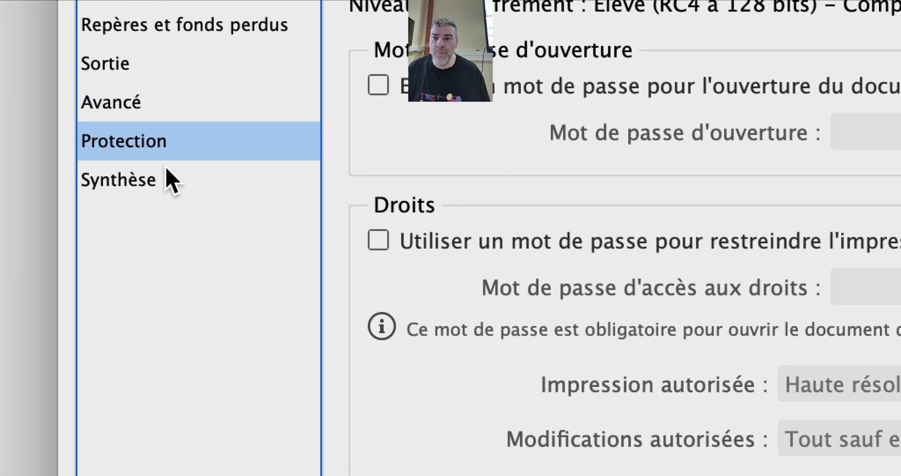
click(165, 195)
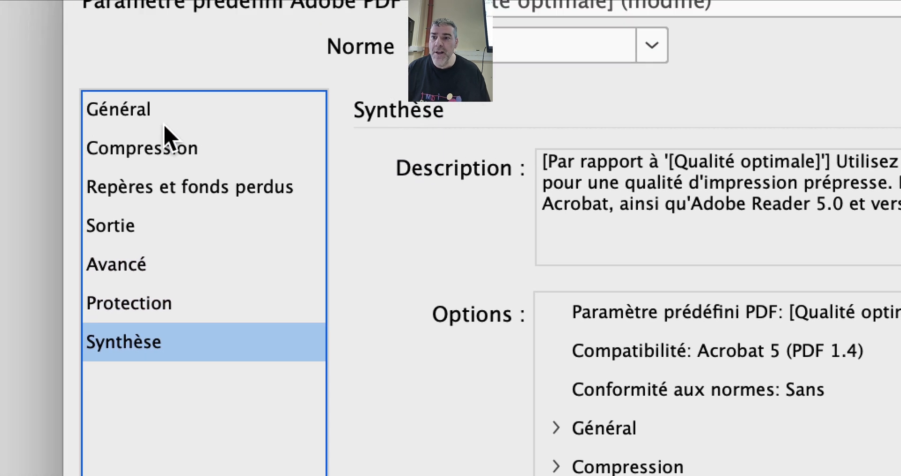
click(164, 123)
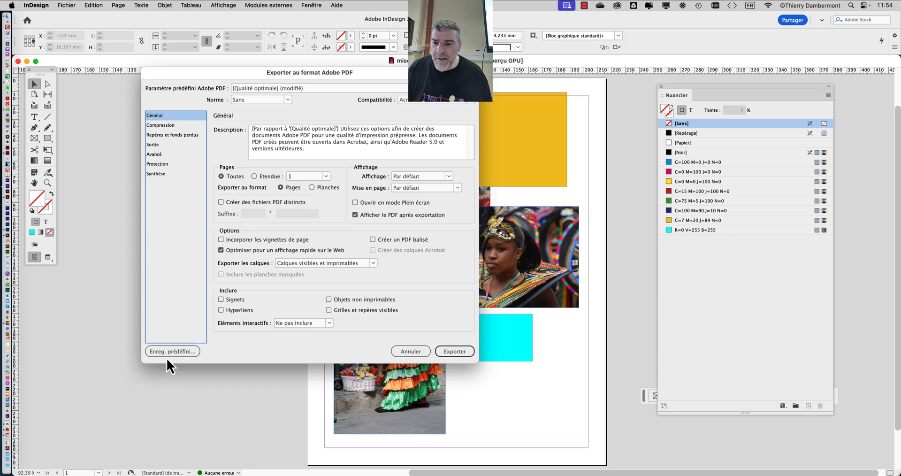
- Save the current export settings as a PDF preset named "nov2024 – export Fogra39"
click(164, 354)
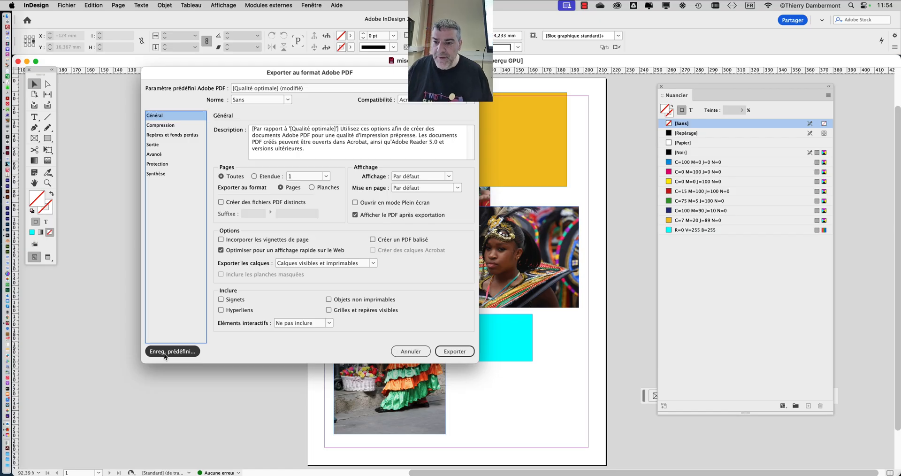
click(165, 354)
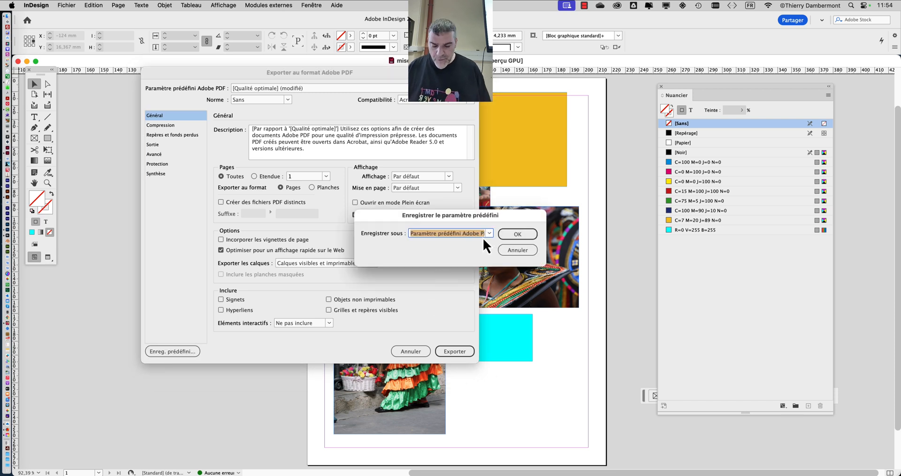
key(BackSpace)
key(alt)
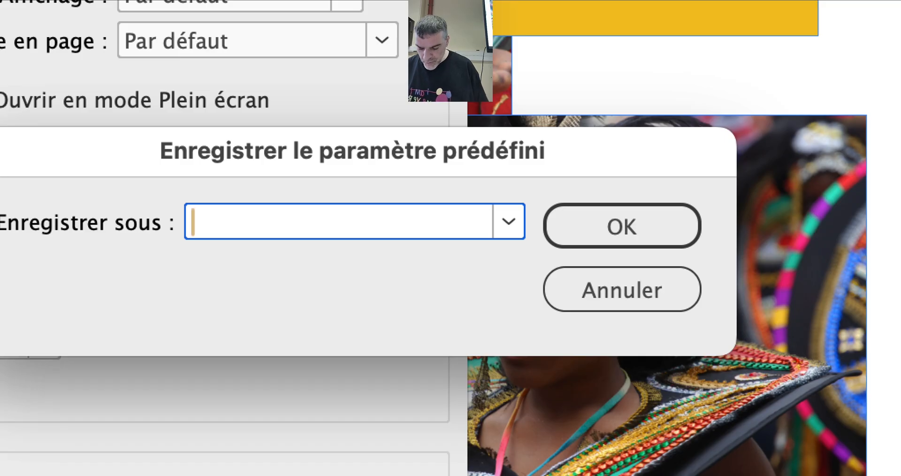
text(nov2024)
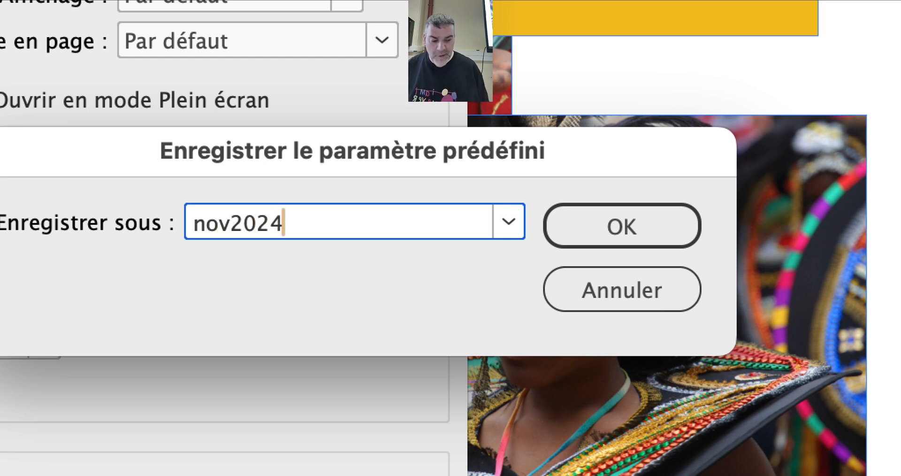
text( – )
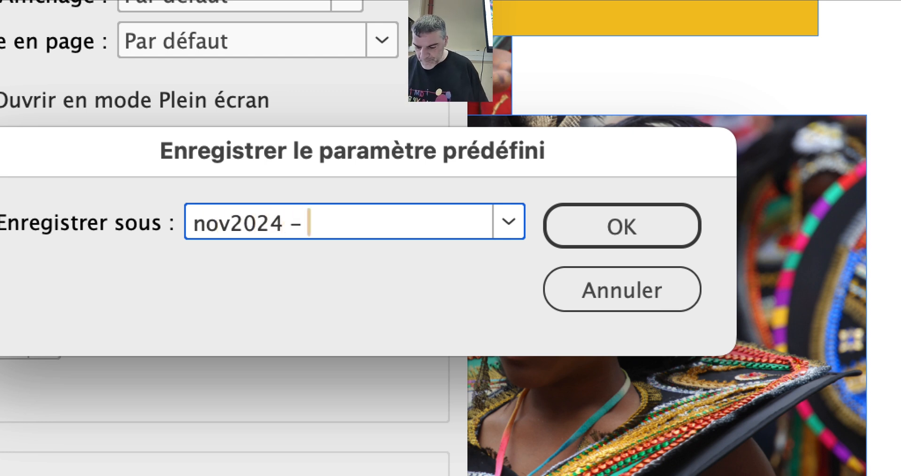
text(export)
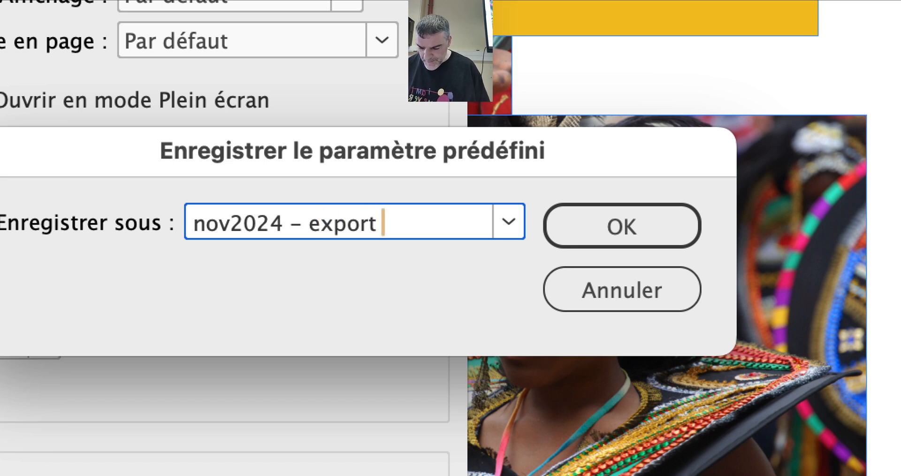
text( Fogra39)
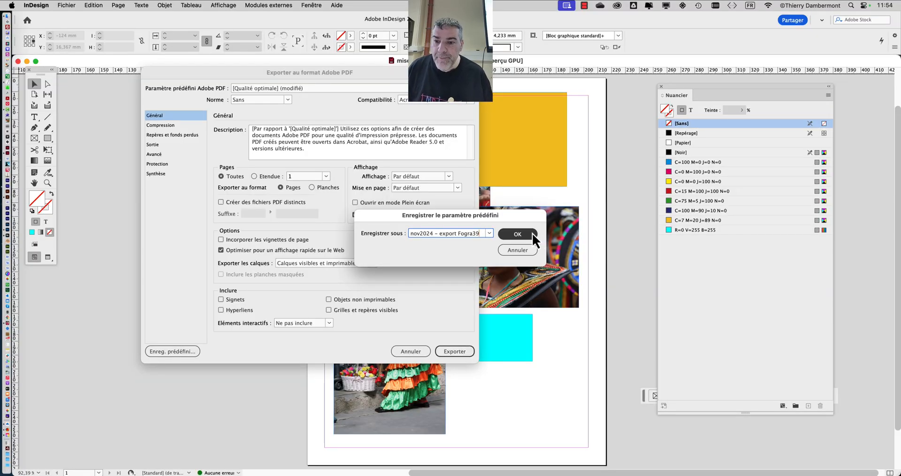
click(533, 233)
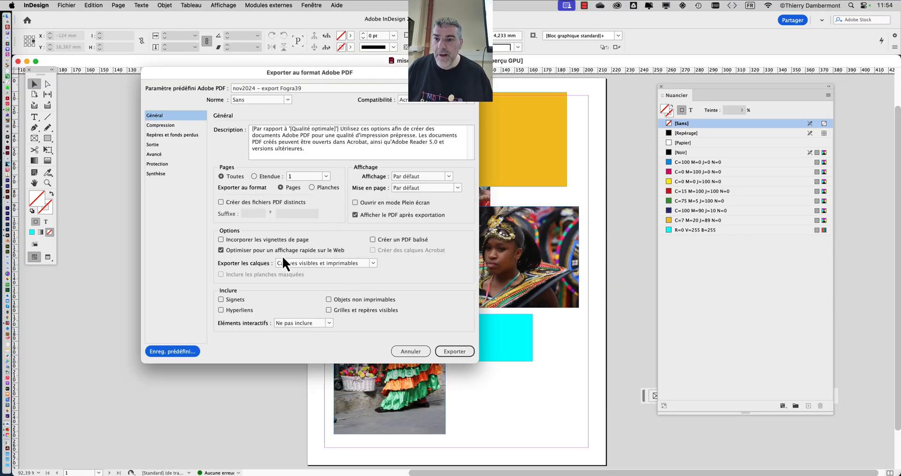
- Check the list of PDF presets, keep "nov2024 – export Fogra39" selected, and export the PDF
click(299, 89)
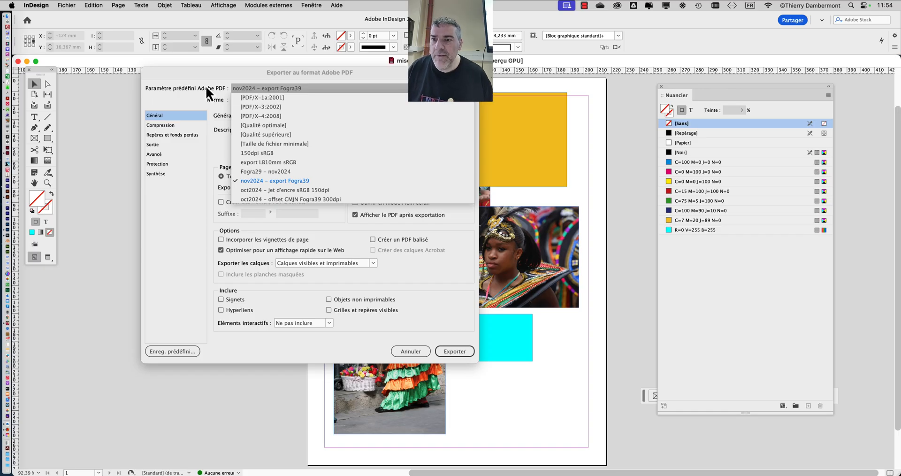
click(9, 75)
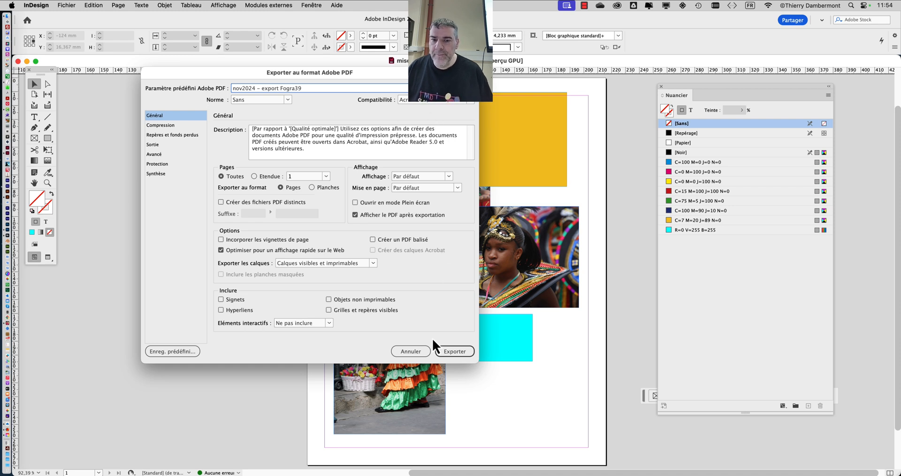
click(459, 352)
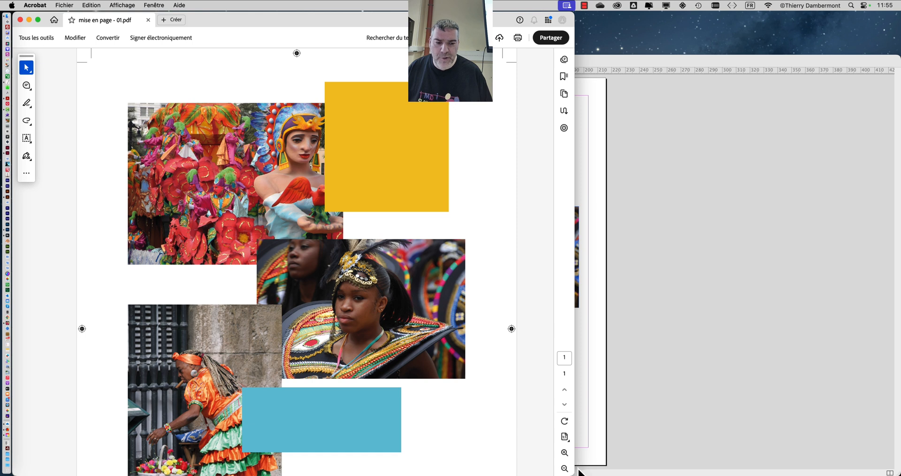
- Enlarge the exported PDF's window in Acrobat, examine the converted colours, and close the document
drag(569, 471, 899, 472)
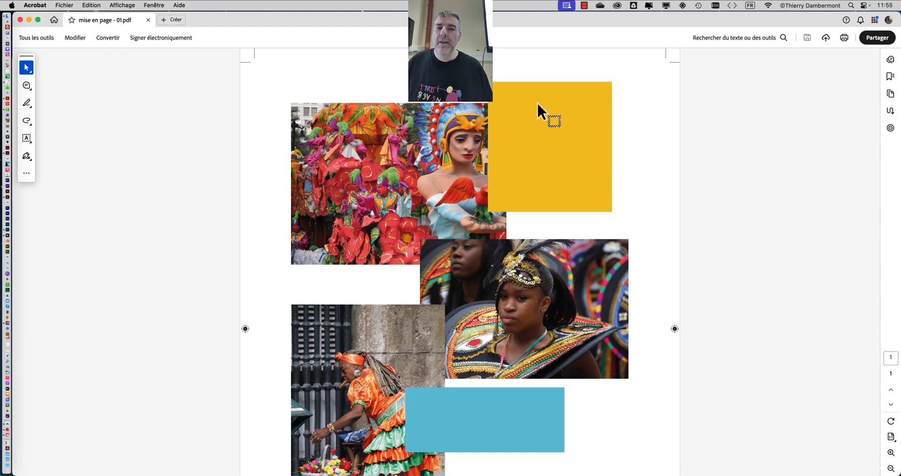
key(super+Tab)
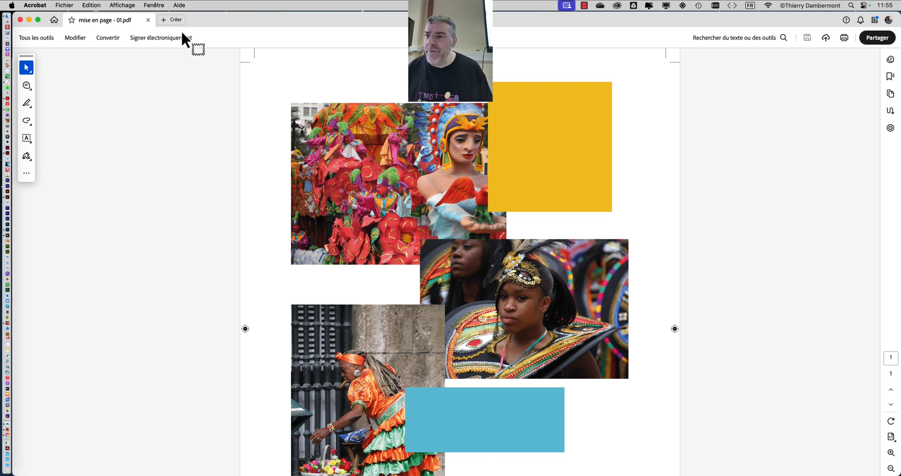
click(19, 19)
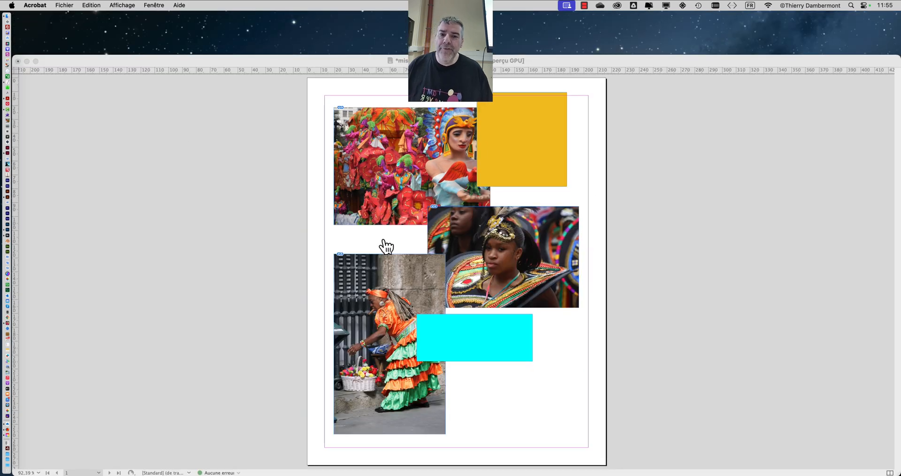
- Switch to the Finder and show the contents of the m11j23 CRC2 folder in a new window
key(super+Tab)
click(62, 6)
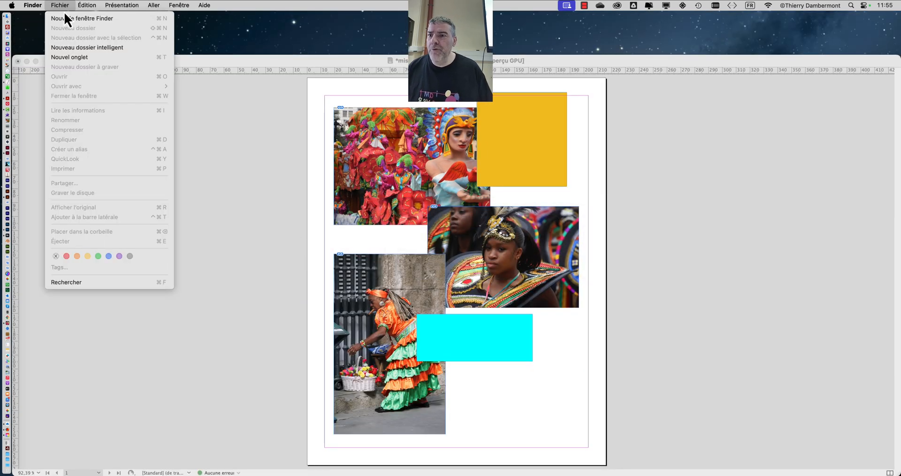
click(64, 16)
drag(184, 47, 182, 25)
click(77, 124)
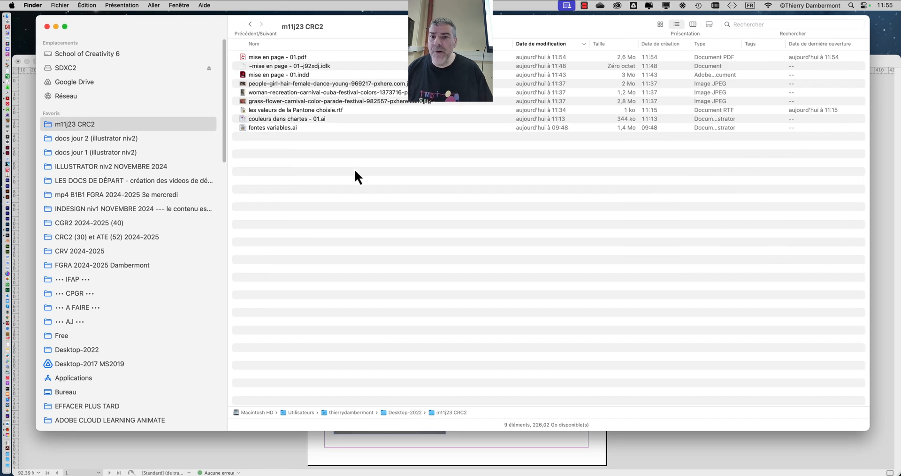
- Show the file information for "mise en page - 01.pdf" and move the information window clear of the screen edge
click(272, 58)
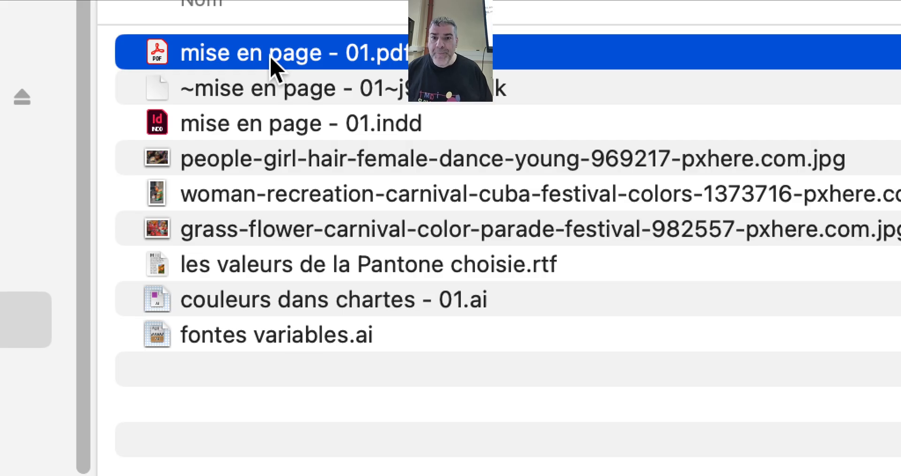
right_click(271, 59)
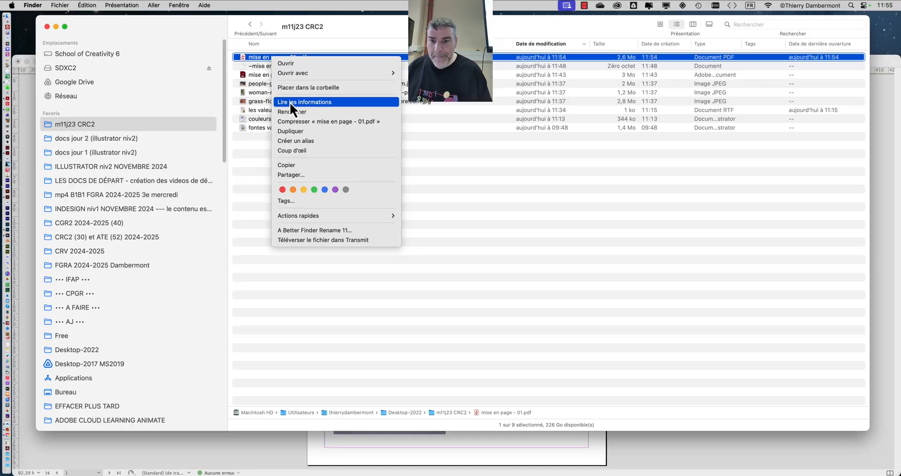
click(300, 102)
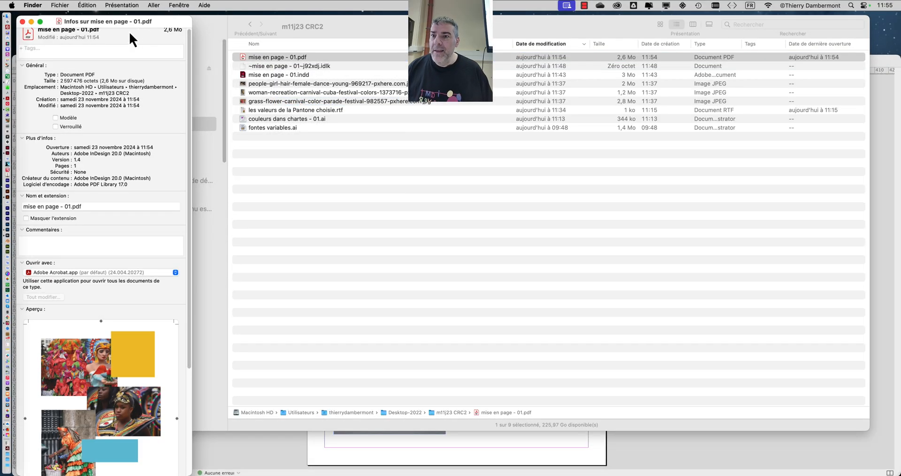
drag(175, 17, 266, 12)
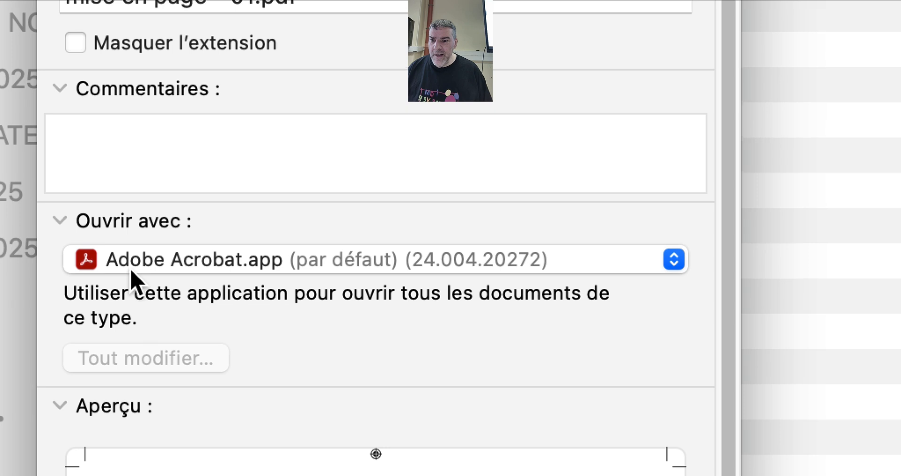
- Set Adobe Acrobat.app as the application that opens all PDF documents and close the information window
click(132, 268)
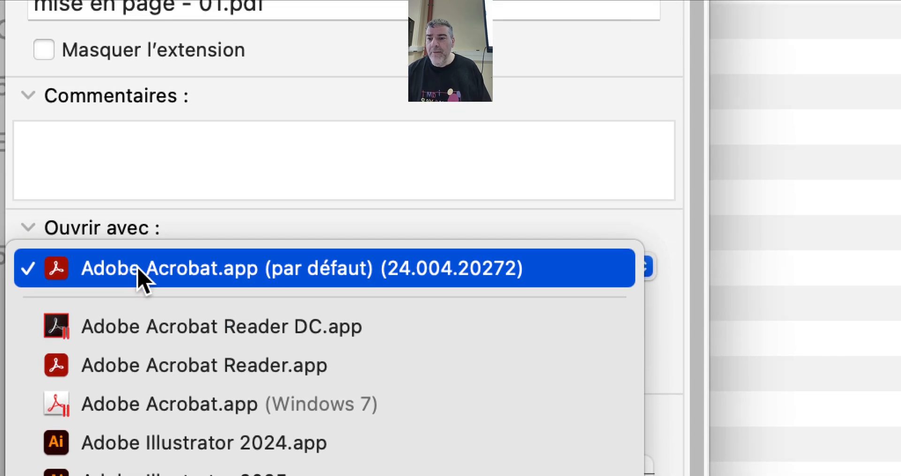
click(140, 270)
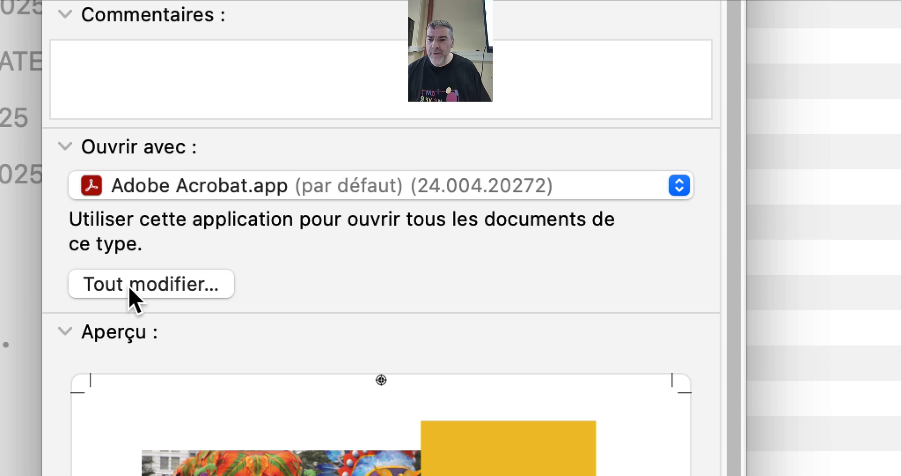
click(130, 291)
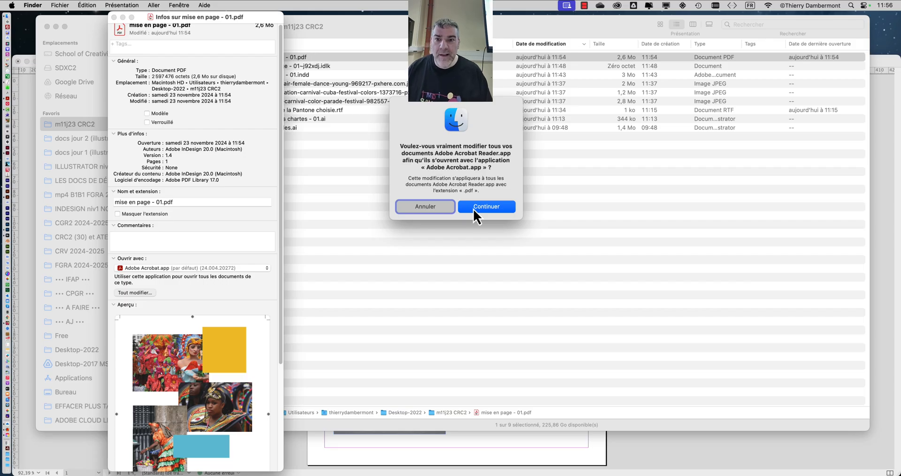
click(479, 199)
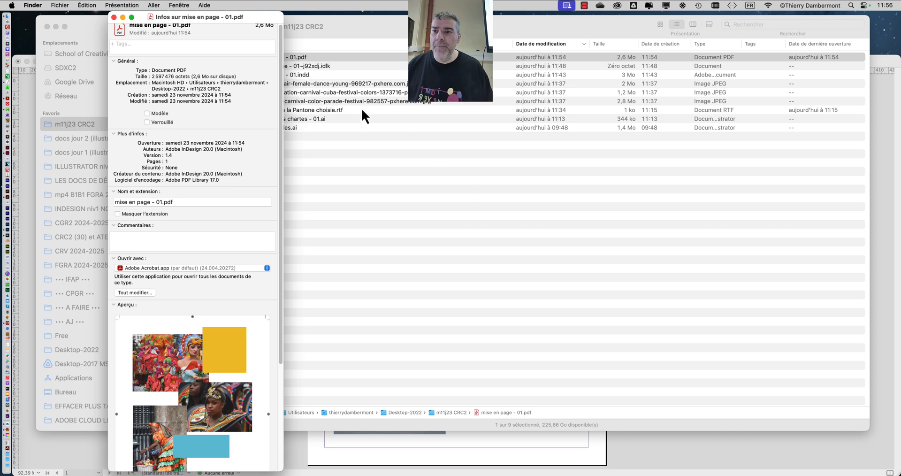
click(113, 17)
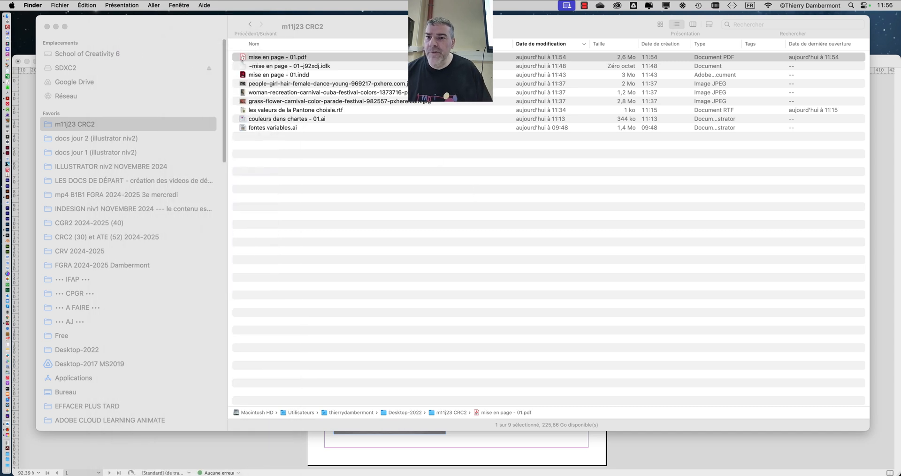
click(365, 191)
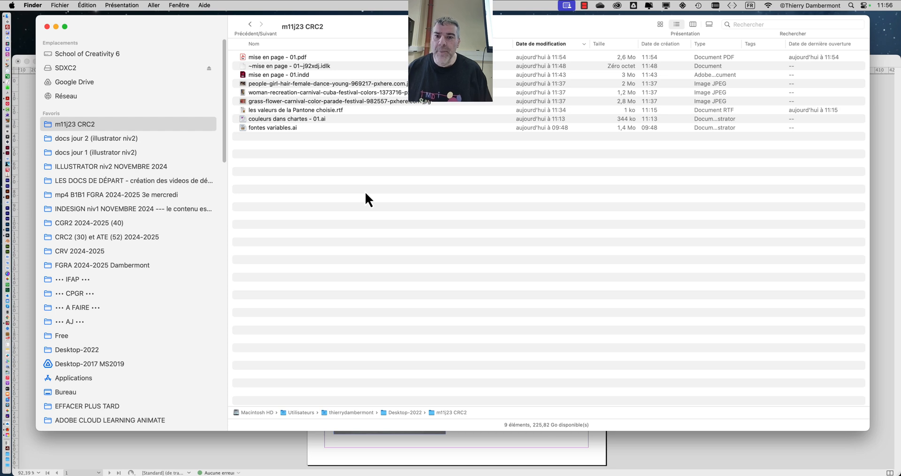
- Check the file information for "mise en page - 01.pdf" again and close the information window
click(313, 55)
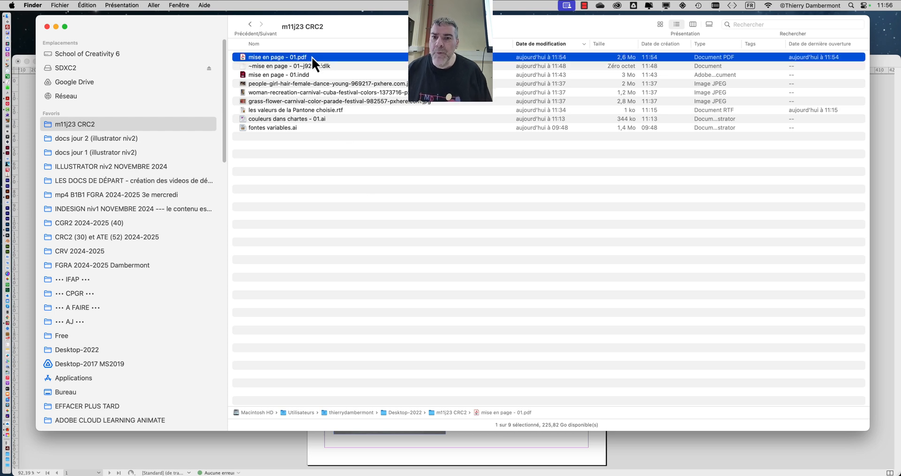
right_click(312, 57)
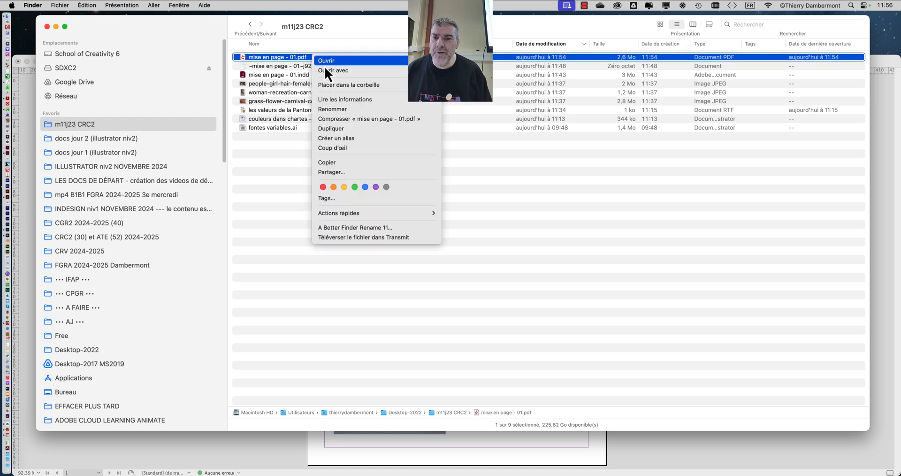
click(372, 99)
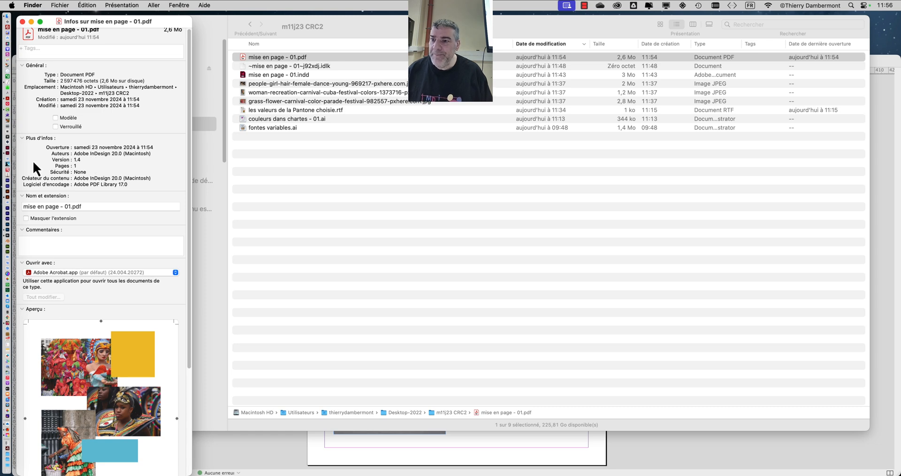
click(22, 22)
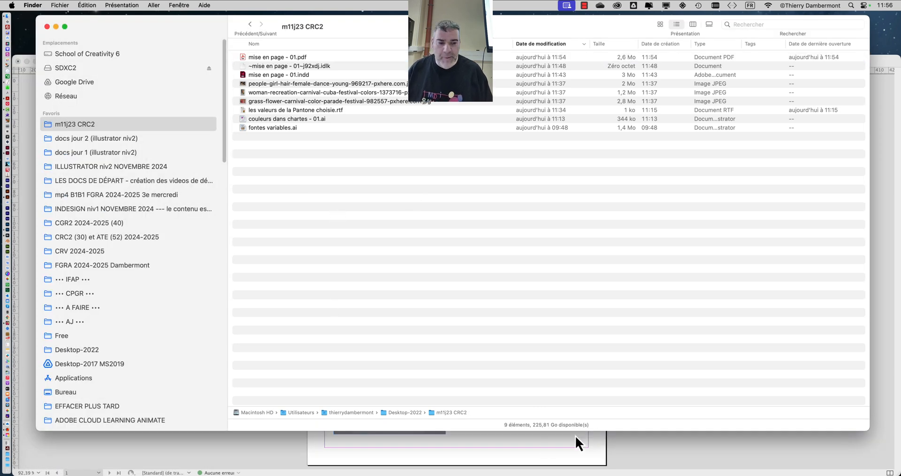
- Switch to InDesign, dismiss the Adobe Express export notice, and narrow the document window
click(577, 442)
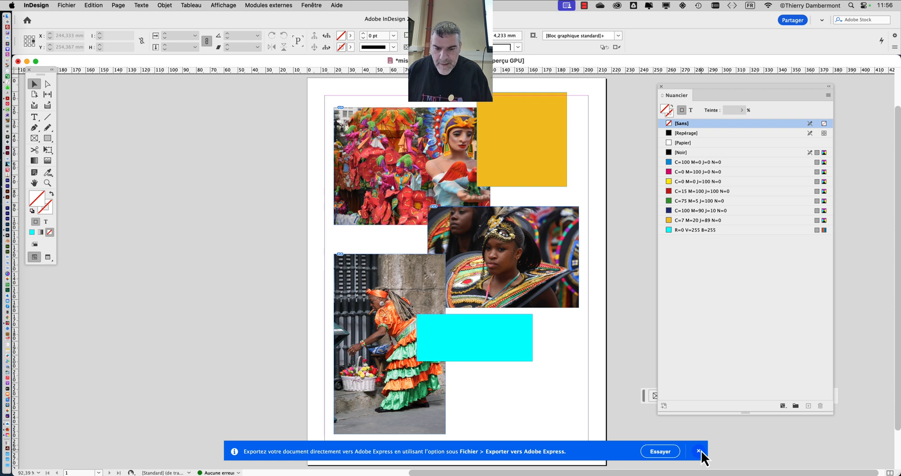
click(699, 451)
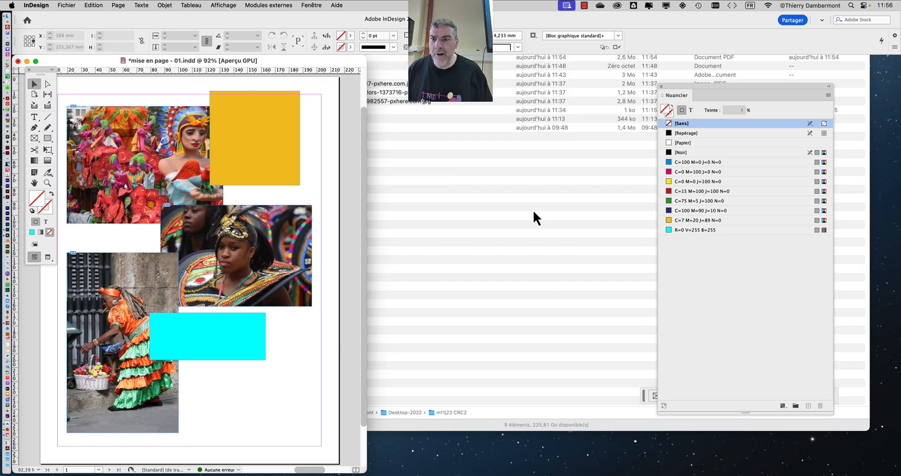
- Switch back to the Finder and open "mise en page - 01.pdf" from the m11j23 CRC2 folder in Acrobat
key(super+Tab)
click(246, 237)
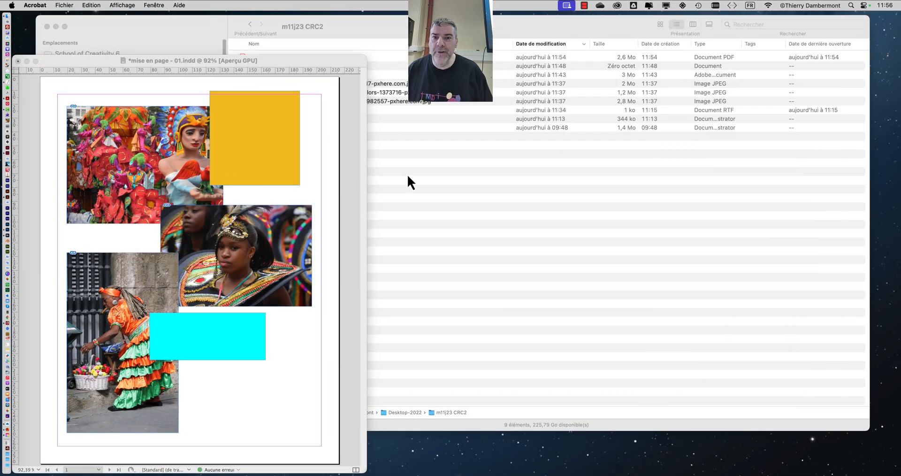
click(396, 69)
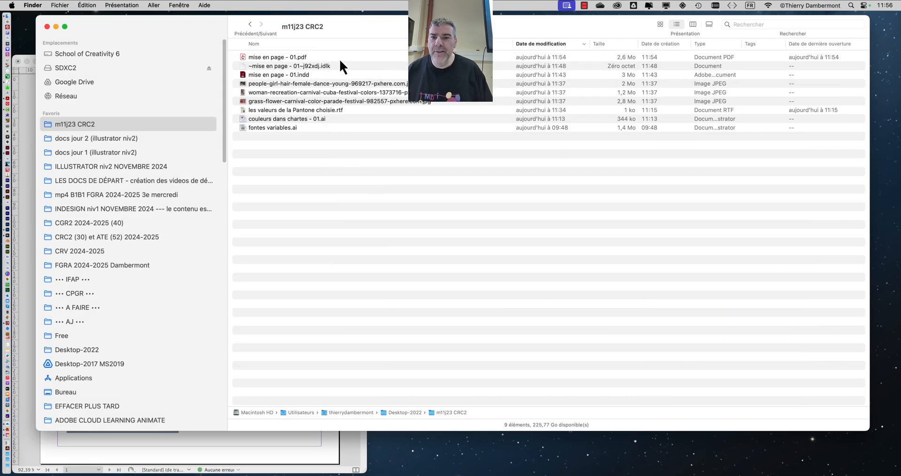
double_click(339, 58)
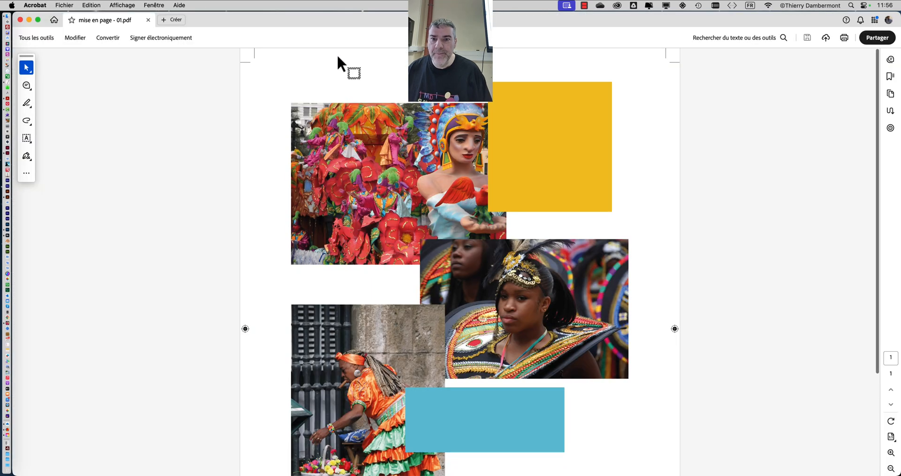
- Resize and arrange the Acrobat and InDesign windows so the exported PDF and the original layout sit side by side
drag(783, 473, 480, 472)
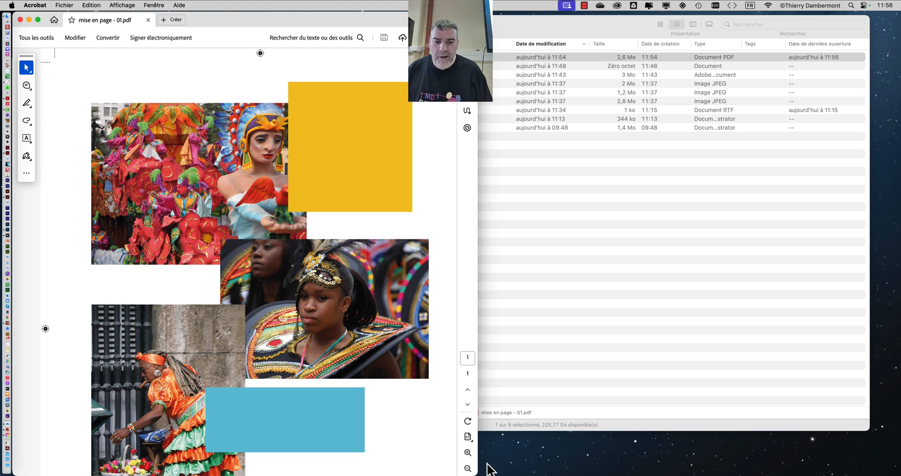
drag(471, 469, 366, 467)
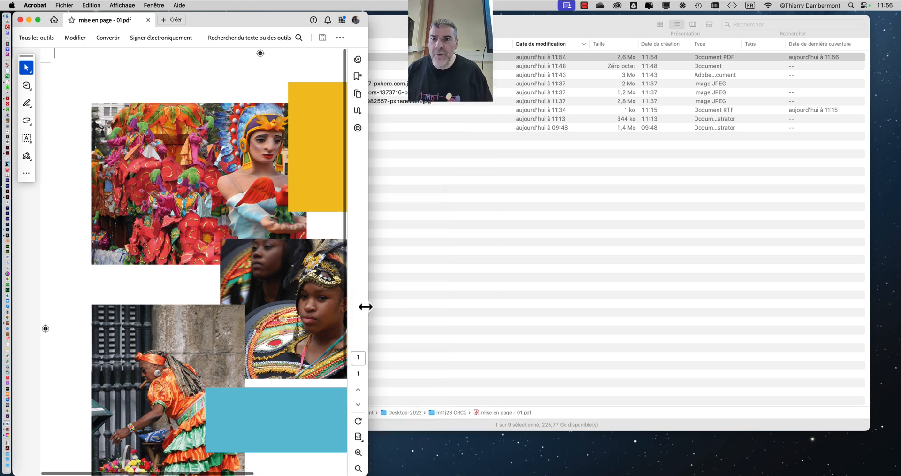
drag(245, 28, 624, 32)
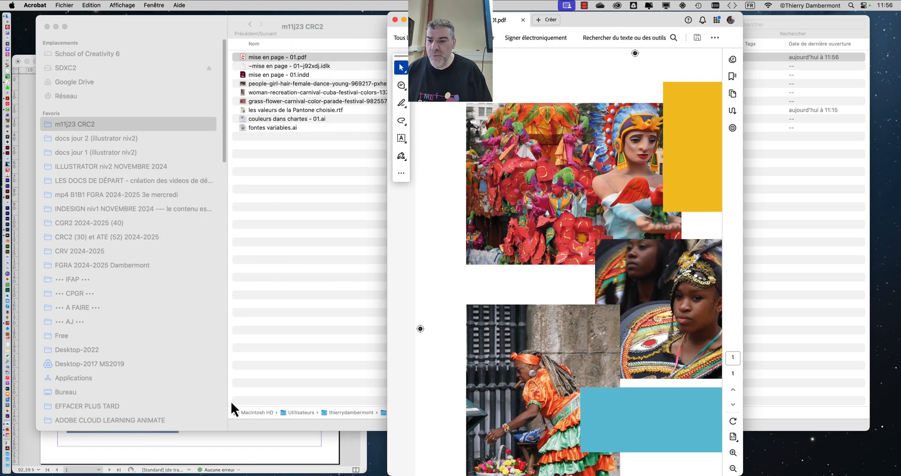
click(281, 458)
drag(357, 467, 367, 473)
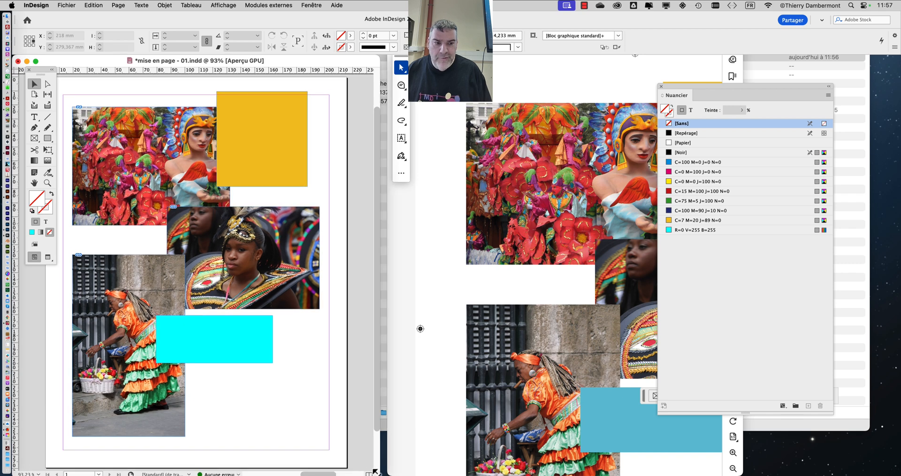
click(696, 159)
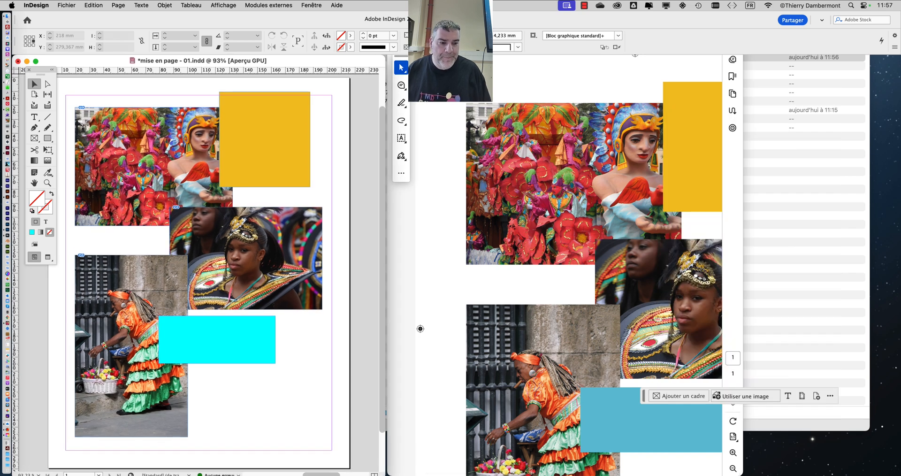
drag(743, 474, 816, 472)
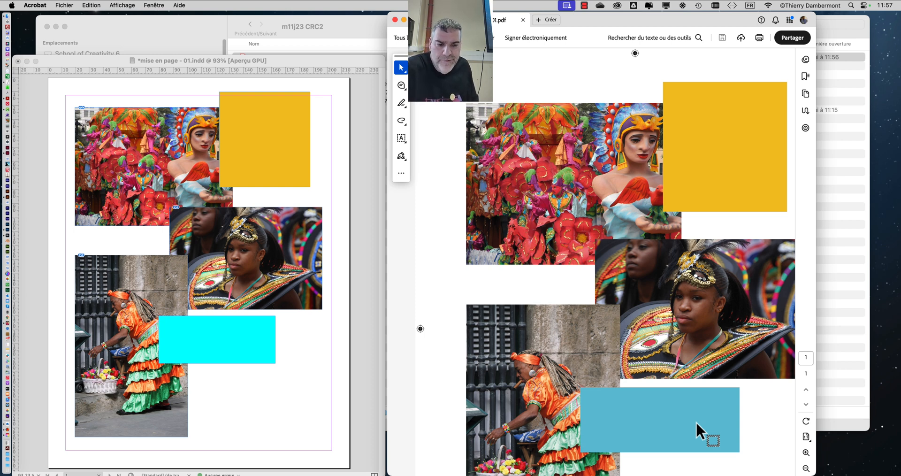
- Compare the colours of the rectangles and carnival photos in the exported PDF with those in the InDesign layout
scroll(655, 358, down, 3)
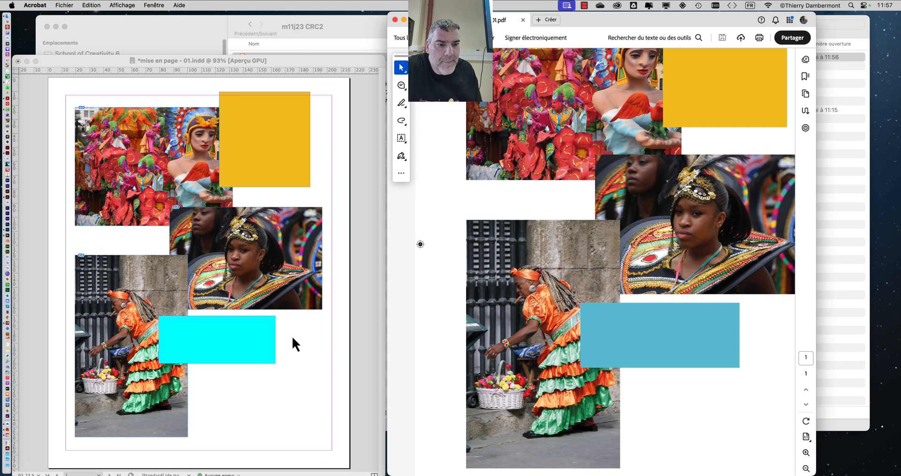
scroll(531, 245, up, 3)
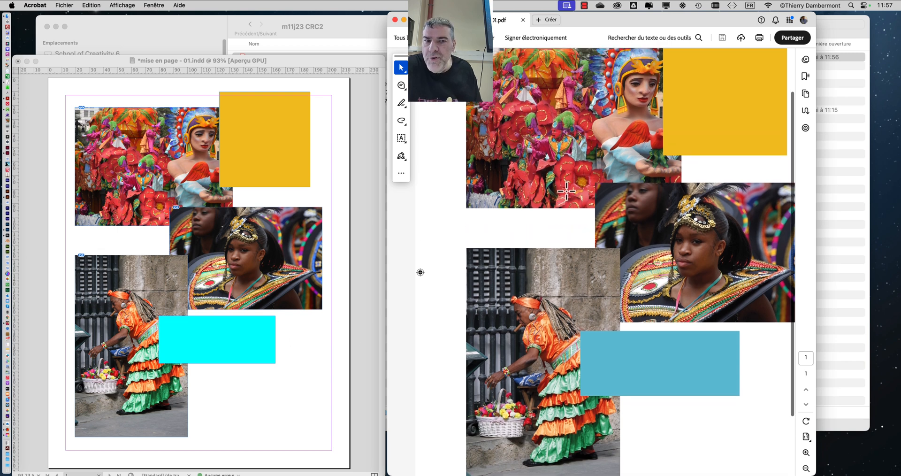
scroll(567, 191, up, 3)
scroll(249, 198, up, 3)
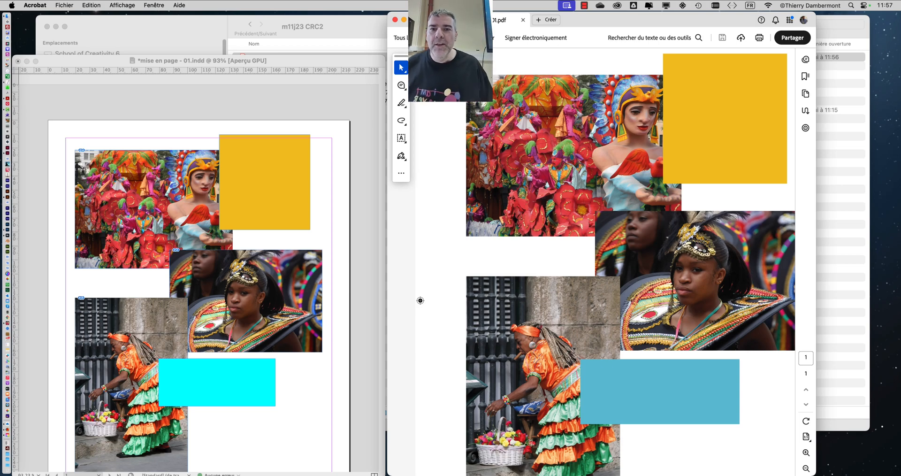
- Close the PDF's window in Acrobat, return to InDesign, and widen the document window across the screen
click(395, 20)
click(306, 67)
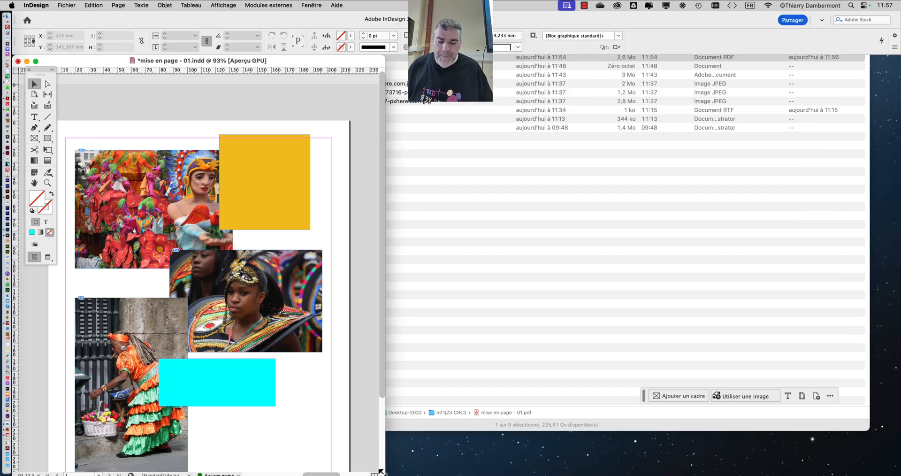
drag(383, 473, 899, 470)
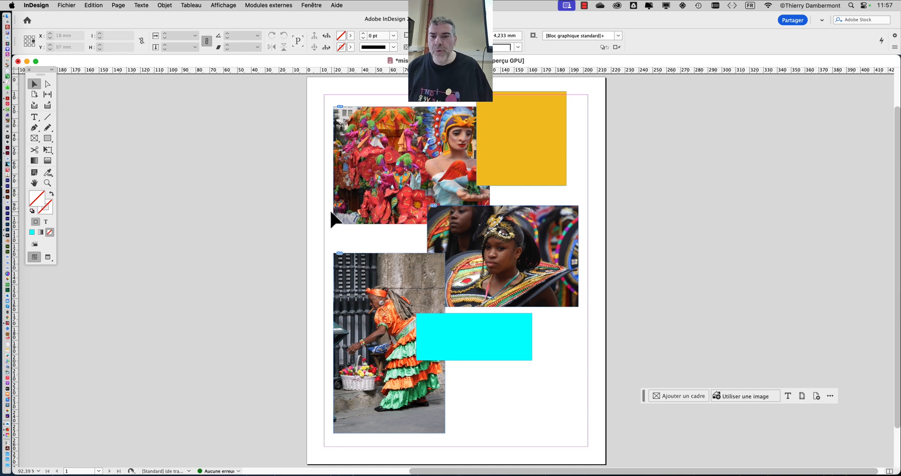
drag(432, 472, 437, 472)
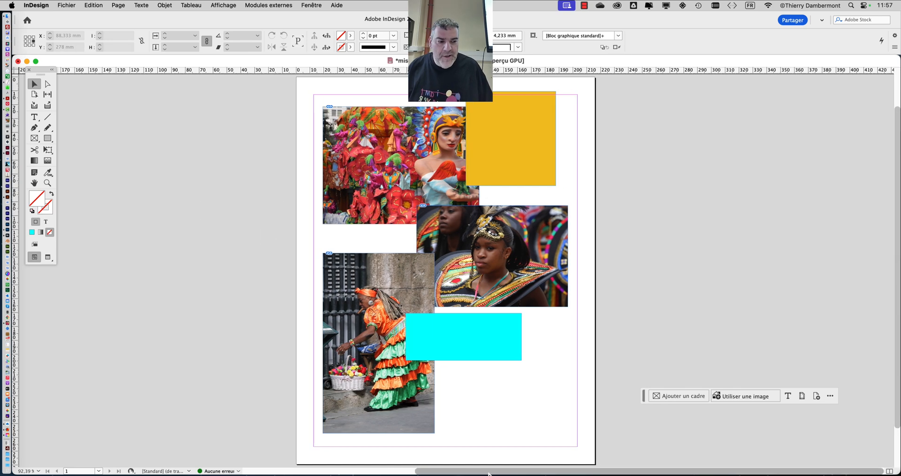
- Open the layout's export dialog, and in the Finder rename the existing "mise en page - 01.pdf" as "mise en page - 01 FOGRA39.pdf"
click(75, 2)
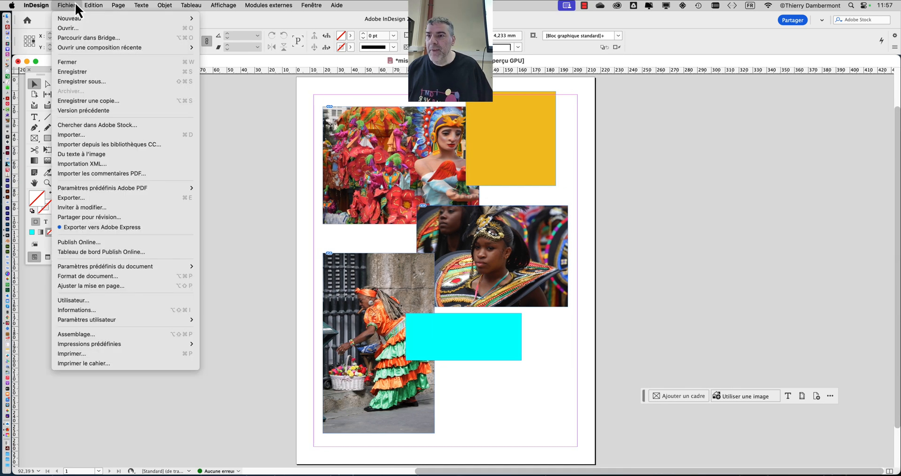
click(93, 198)
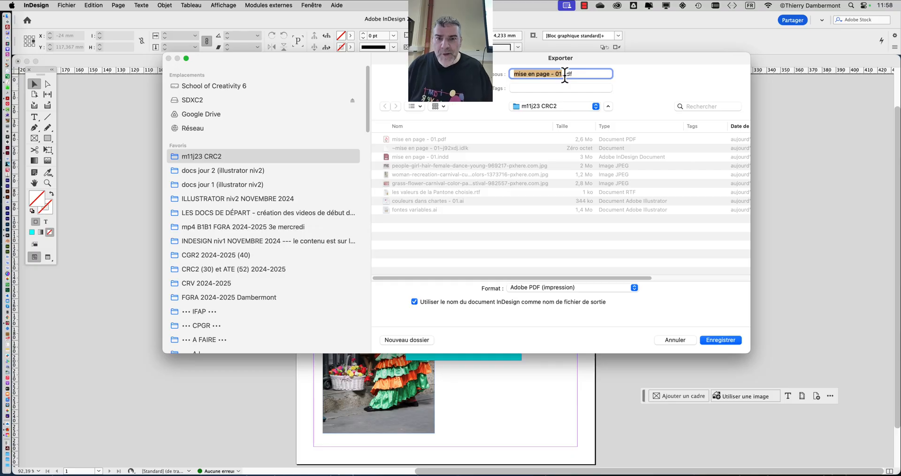
key(super+Tab)
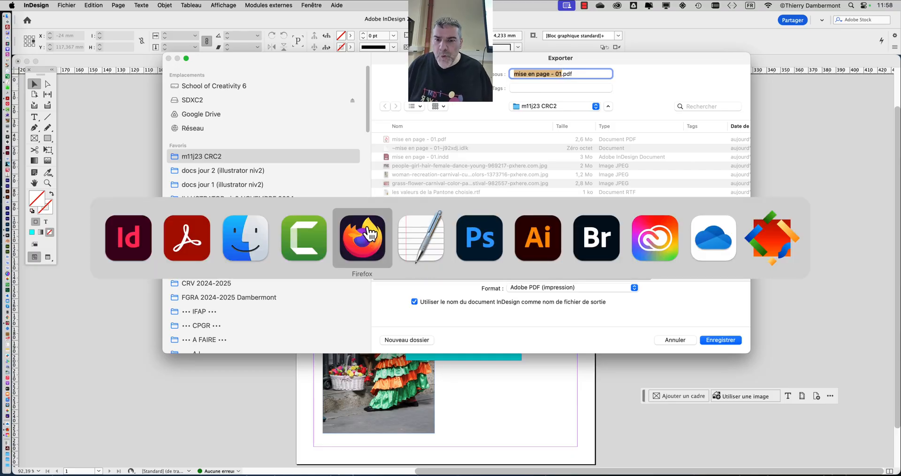
click(258, 246)
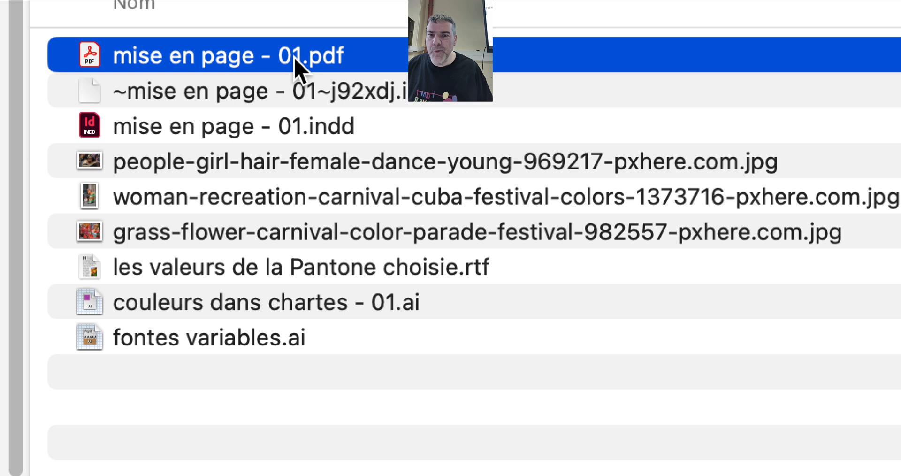
click(308, 41)
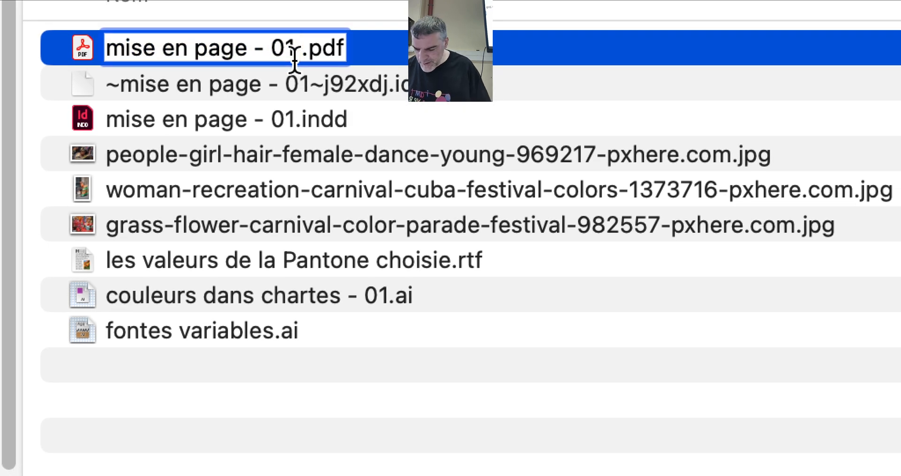
text(FOGRA39)
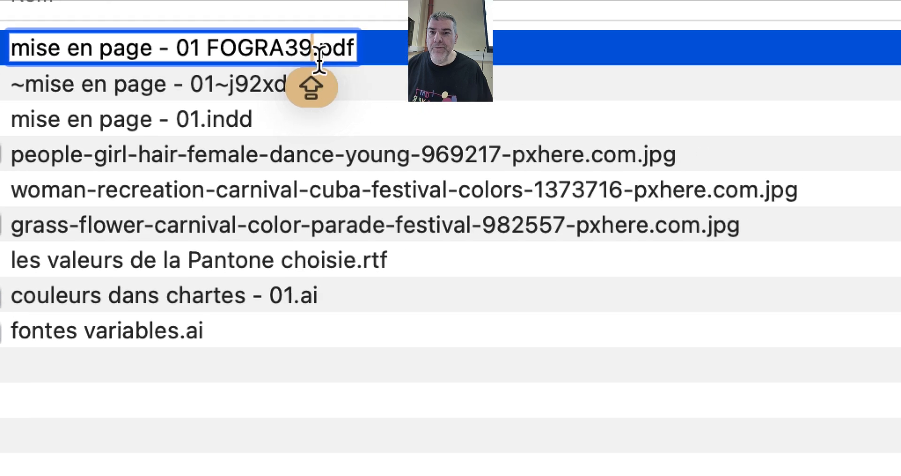
key(Return)
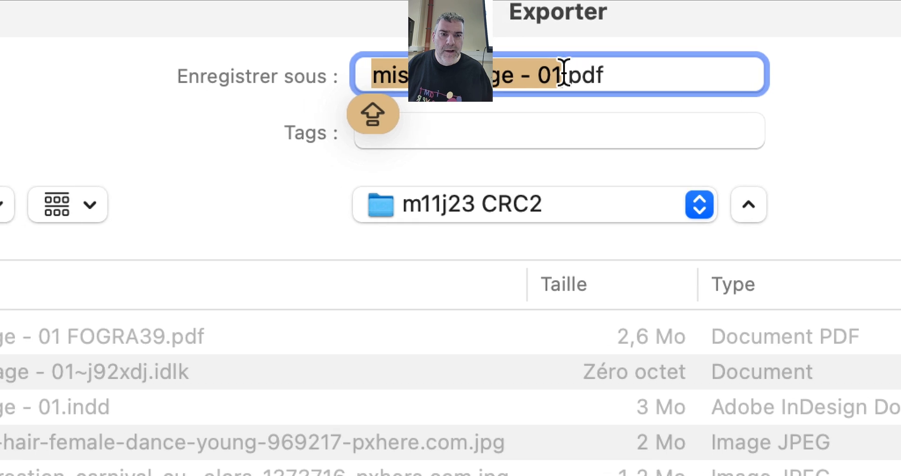
- Back in InDesign, name the print PDF export "mise en page - 01 FOGRA27 (uncoated).pdf" in the m11j23 CRC2 folder and proceed to its export options
key(Right)
key(shift)
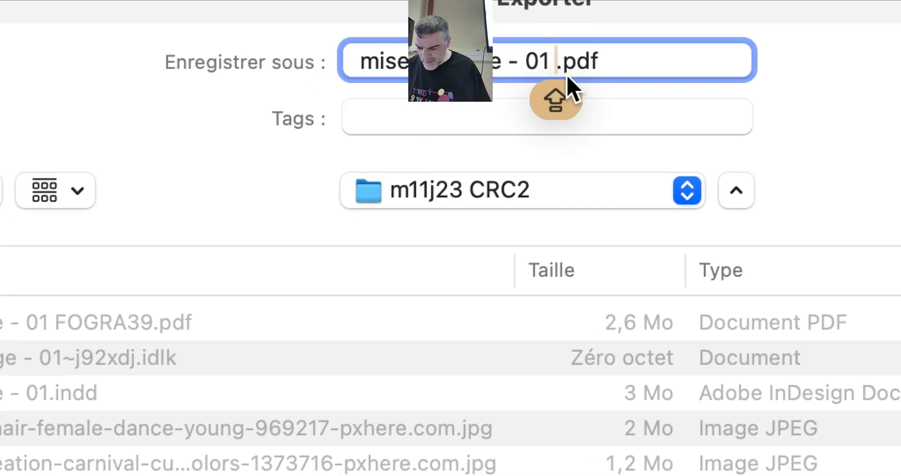
text(FOGRA2)
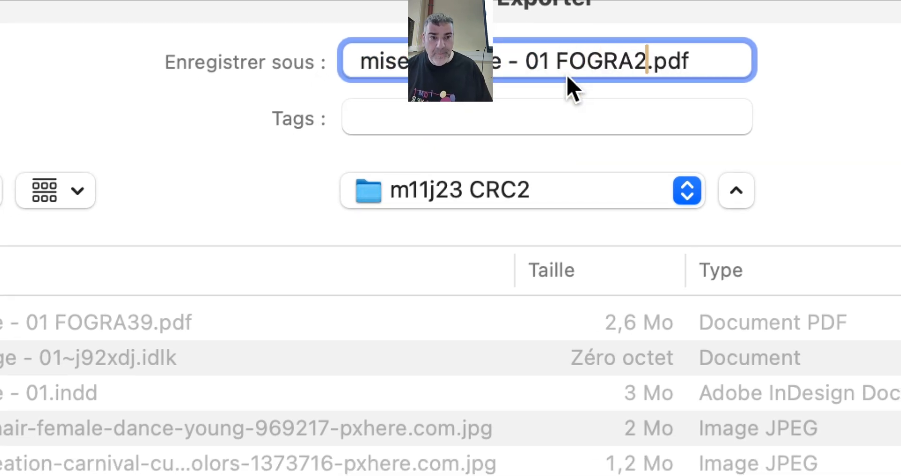
text(7 (uncoated))
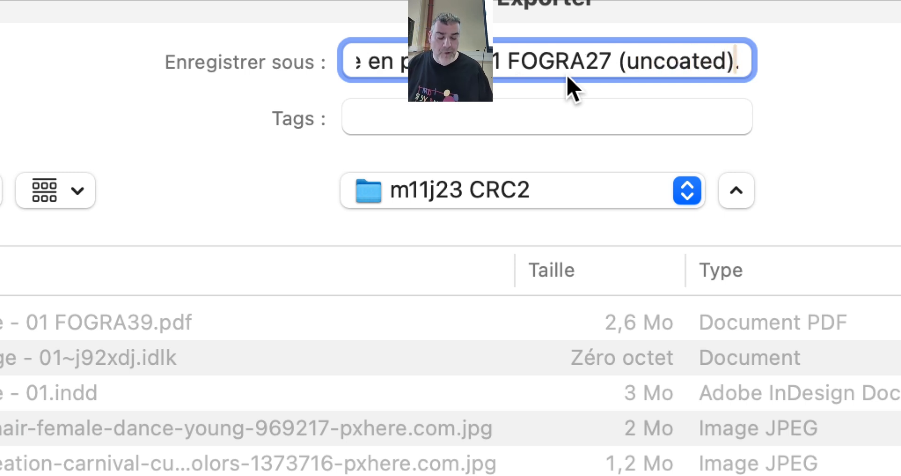
key(Right)
key(Right)
key(Right)
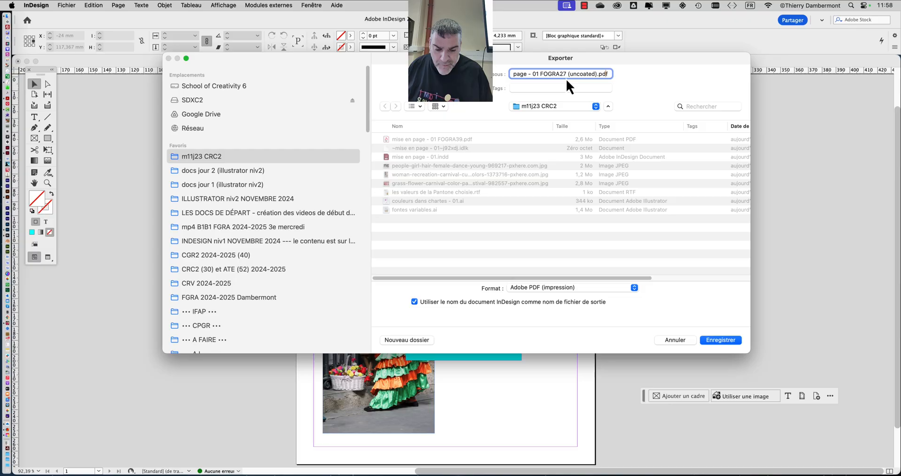
click(721, 340)
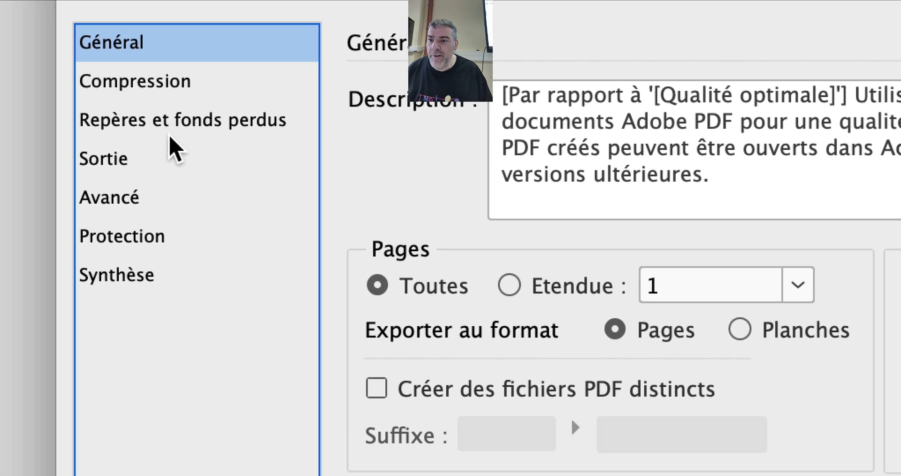
- In the PDF output options, set the colour conversion destination to Uncoated FOGRA29 (ISO 12647-2:2004)
click(141, 212)
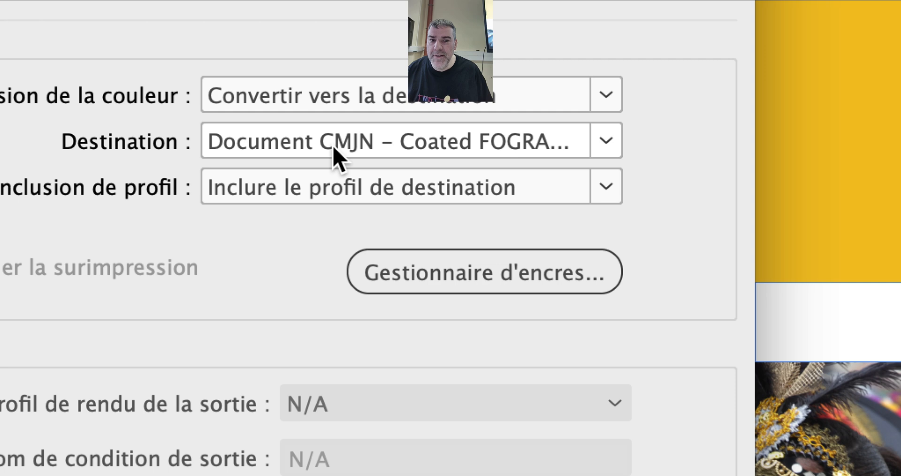
click(337, 155)
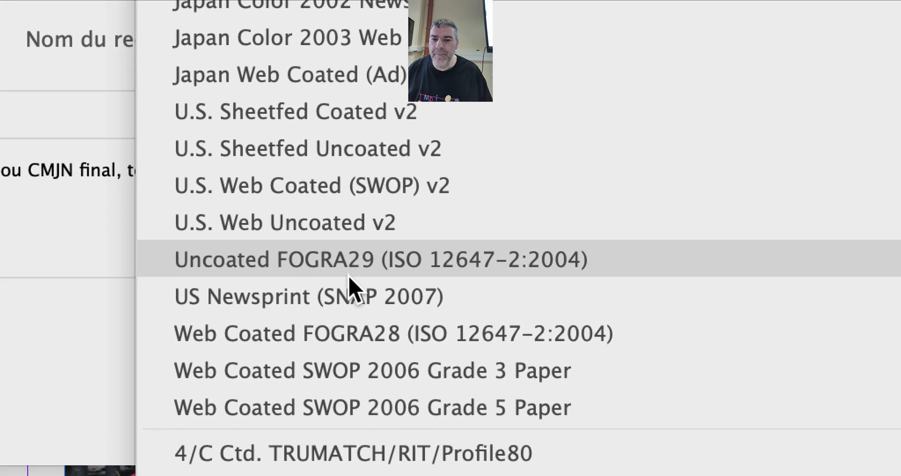
click(350, 275)
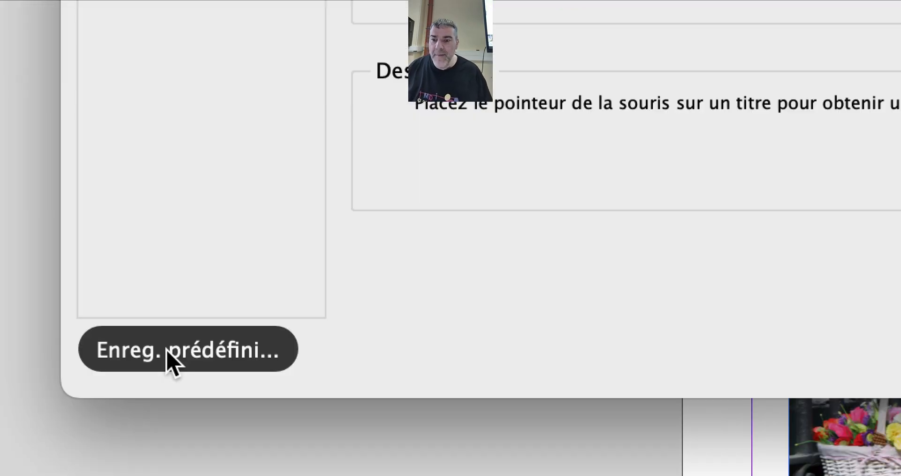
- Save the current PDF export settings as a preset named "nov2024 – export Fogra29"
click(168, 353)
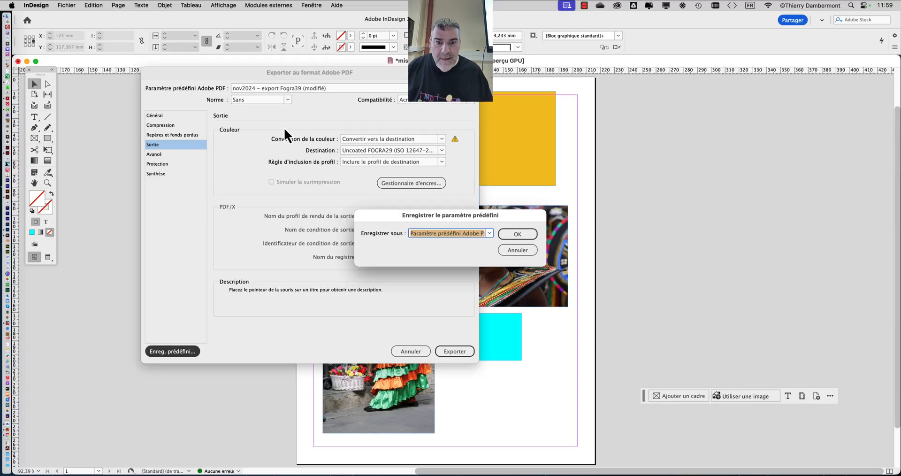
text(n)
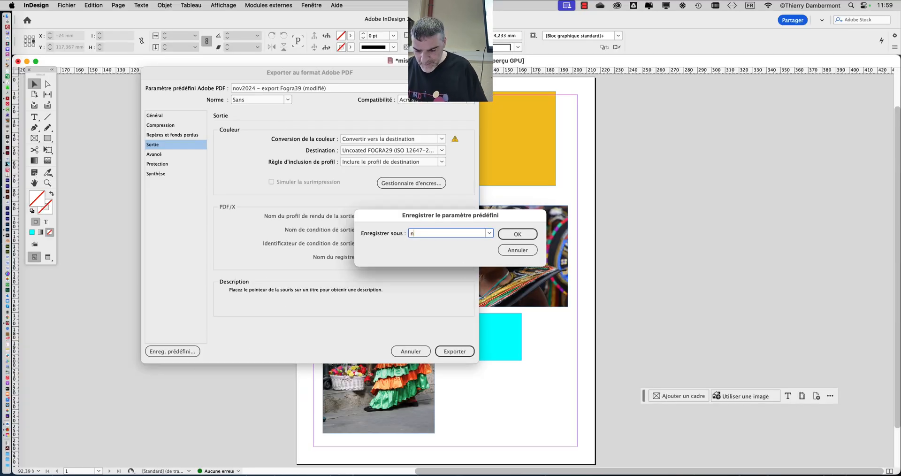
text(ov2024 – export F)
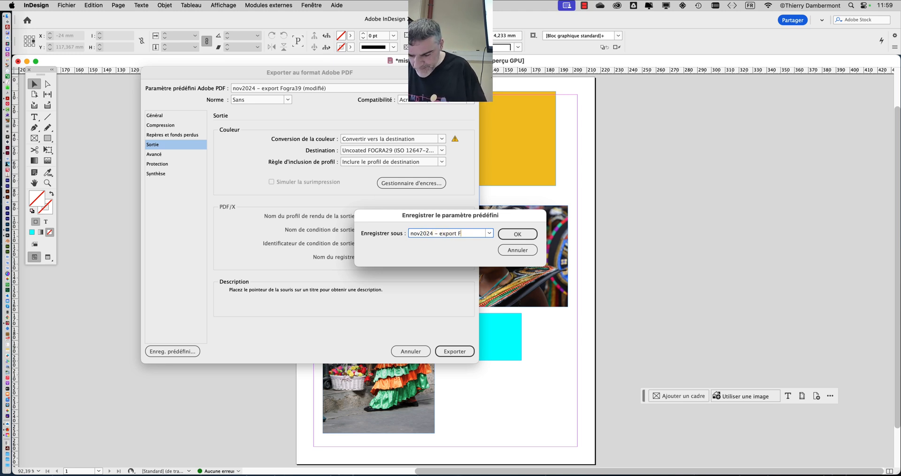
text(gra29)
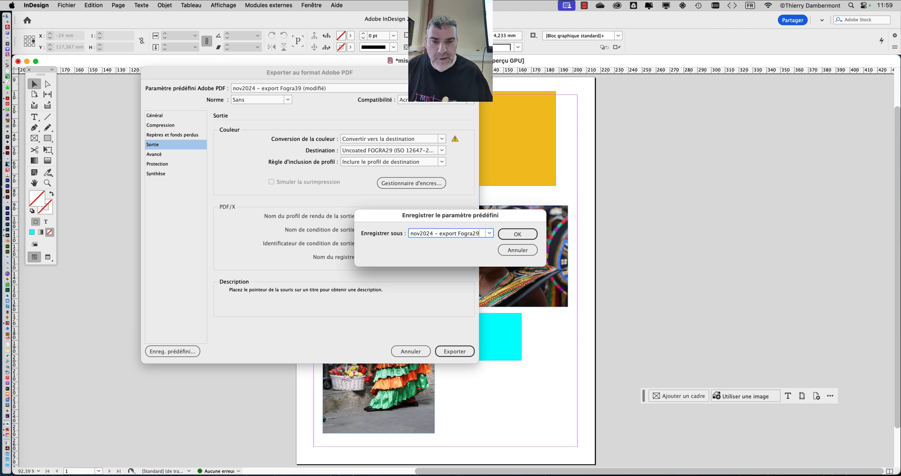
key(BackSpace)
text(7)
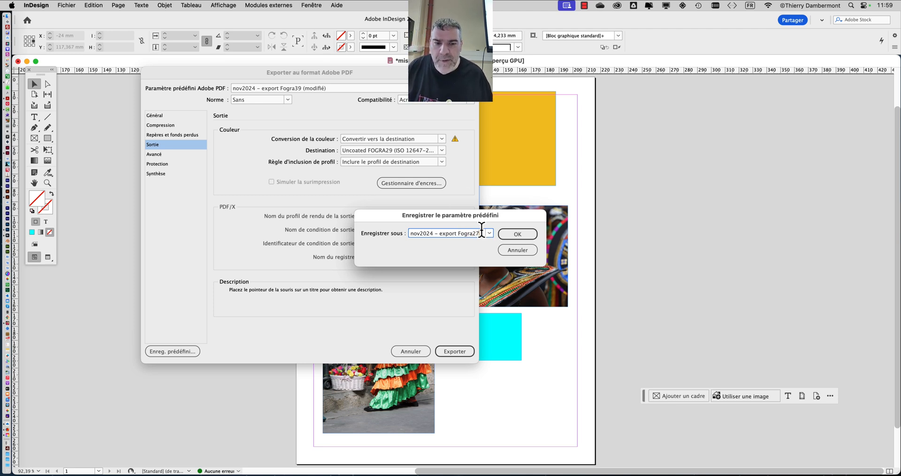
key(BackSpace)
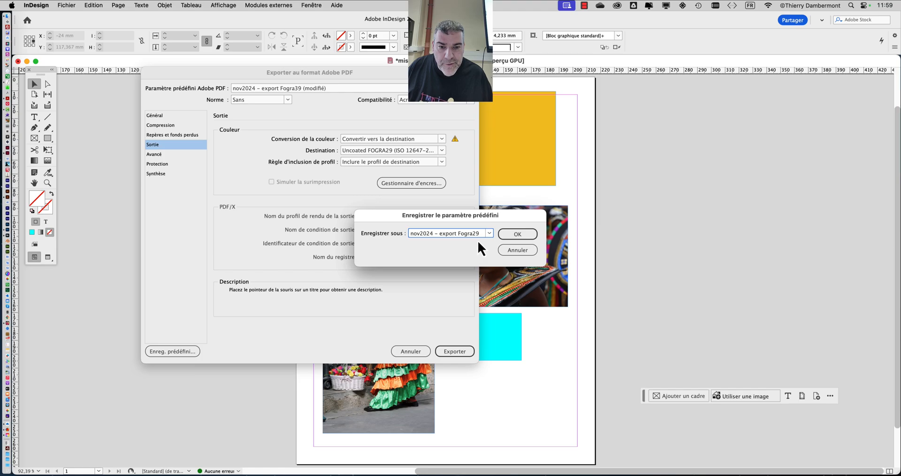
key(alt)
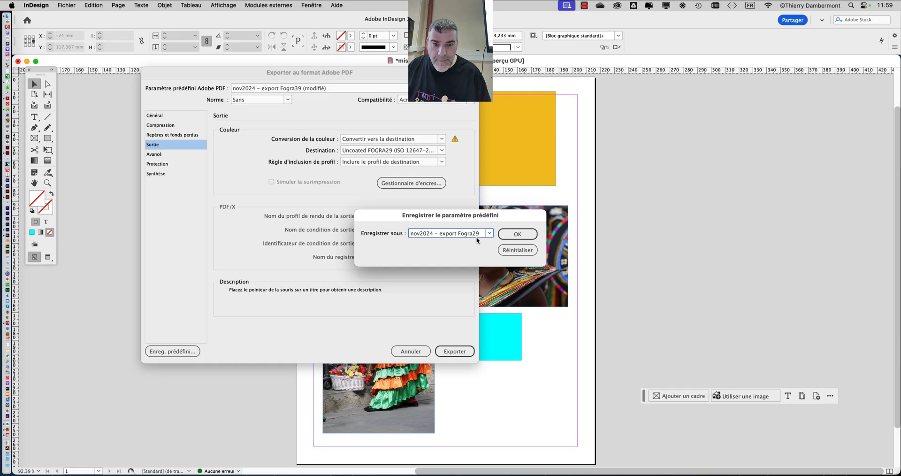
click(506, 238)
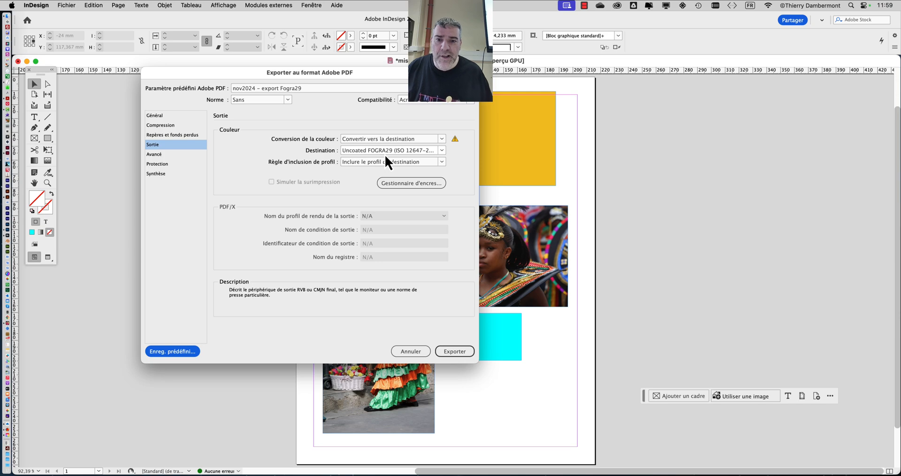
- Export the layout to PDF using the nov2024 – export Fogra29 preset
key(alt)
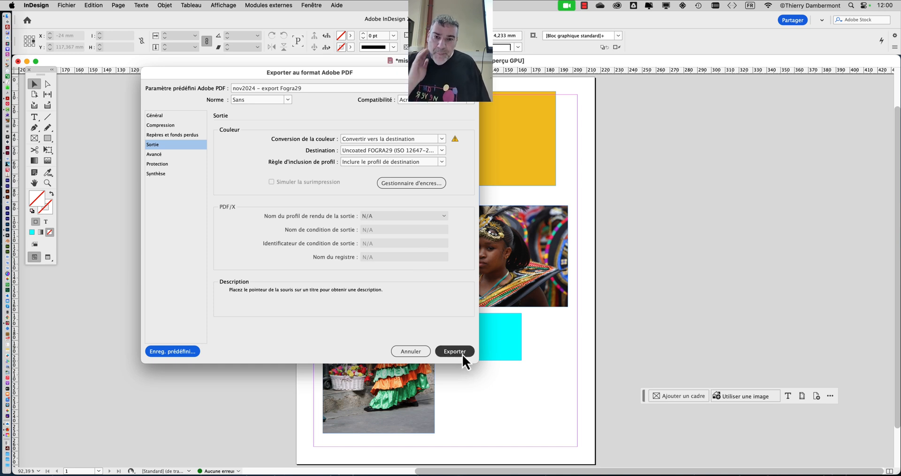
key(alt)
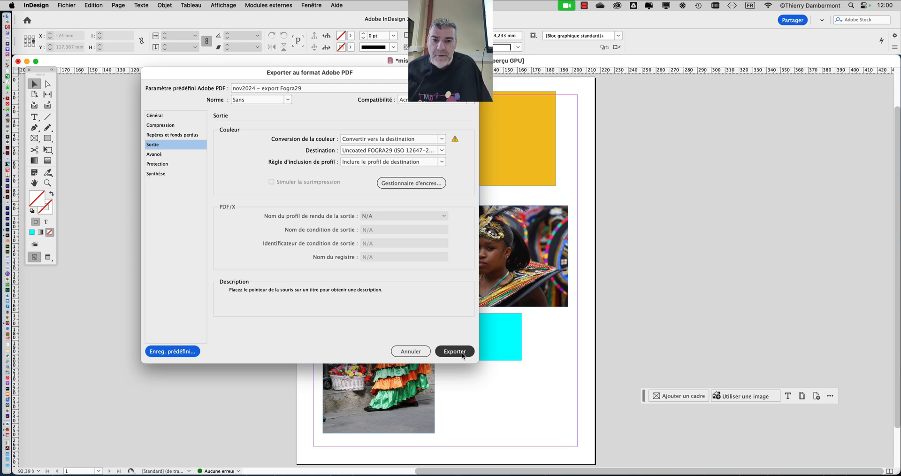
click(454, 352)
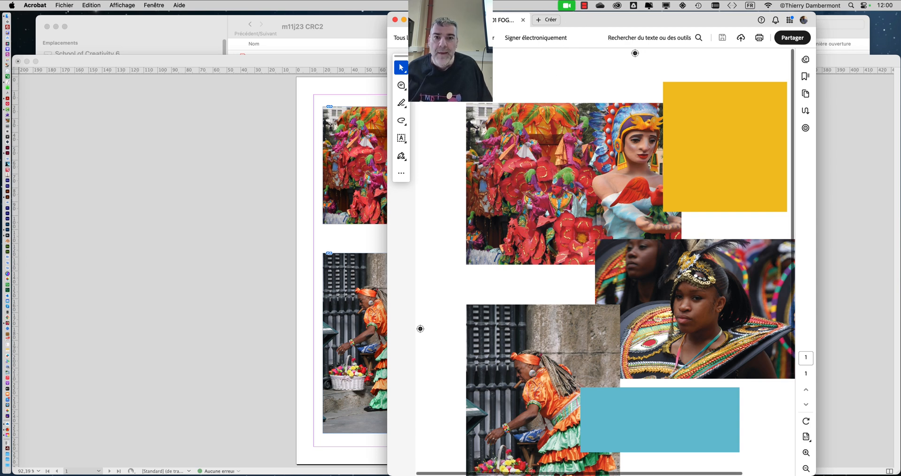
- Move the exported PDF's window aside, hide the other applications and open "mise en page - 01 FOGRA39.pdf" from the m11j23 CRC2 folder in Finder
drag(617, 17, 692, 18)
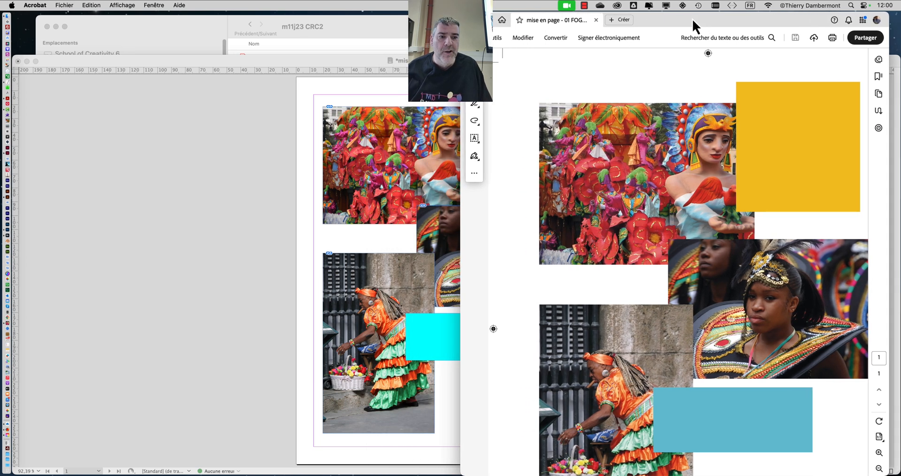
key(alt+super+h)
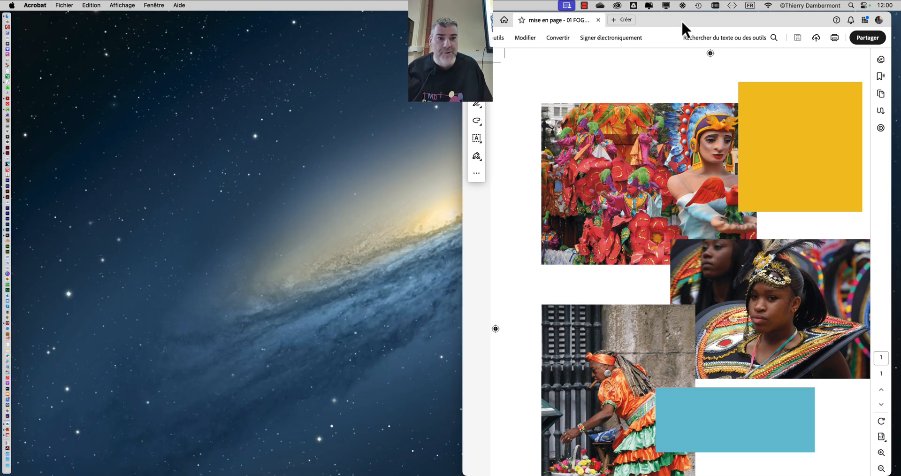
key(super+Tab)
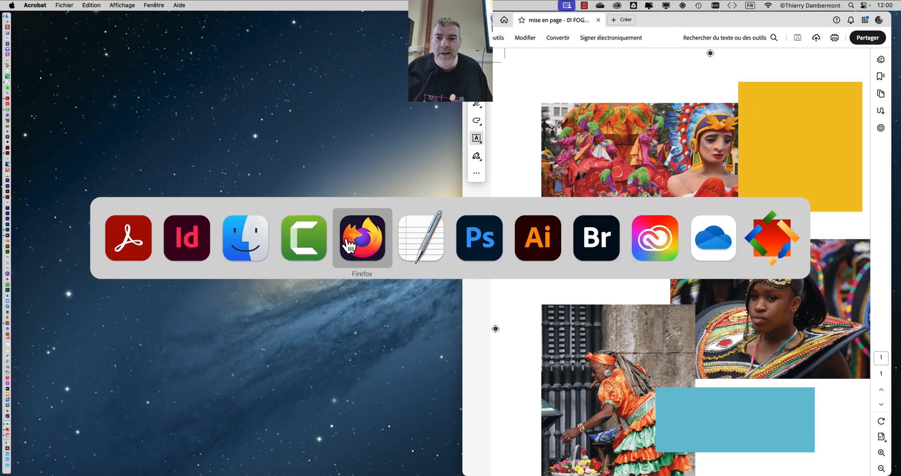
click(249, 241)
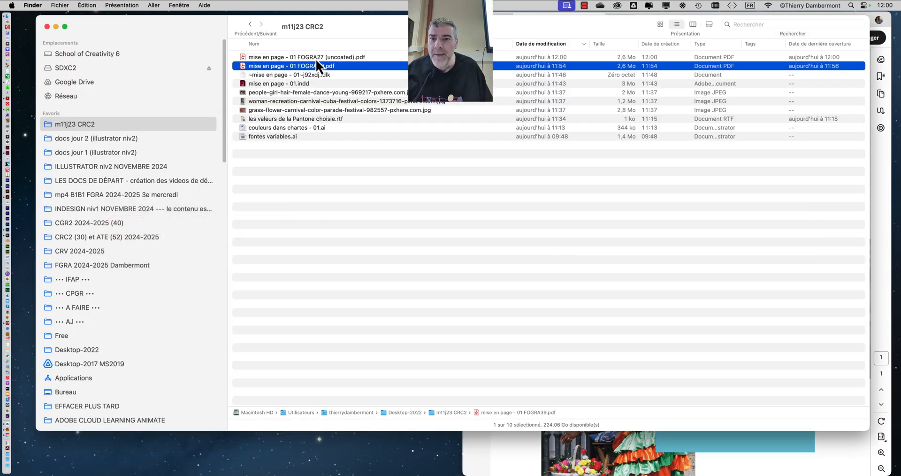
double_click(342, 66)
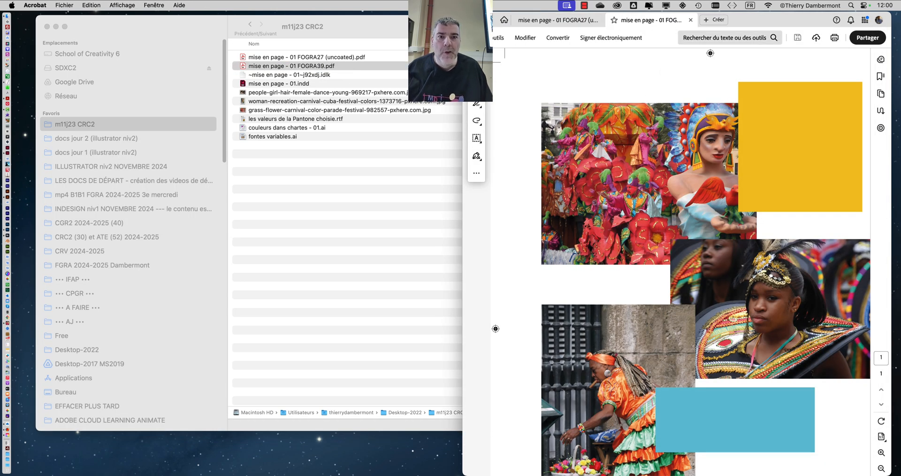
- Detach the FOGRA39 PDF into its own window and place it side by side with the FOGRA27 (uncoated) PDF
drag(643, 20, 664, 50)
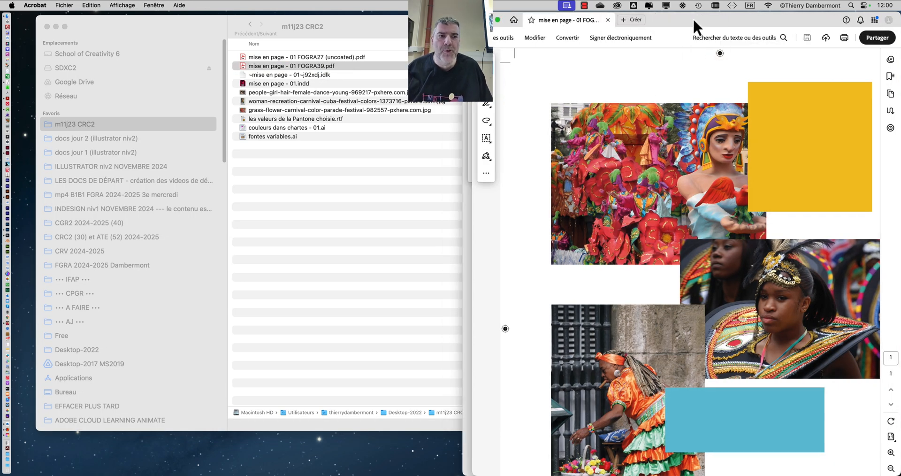
drag(677, 16, 246, 10)
mouse_move(700, 21)
mouse_down()
mouse_move(681, 21)
mouse_move(688, 20)
mouse_up()
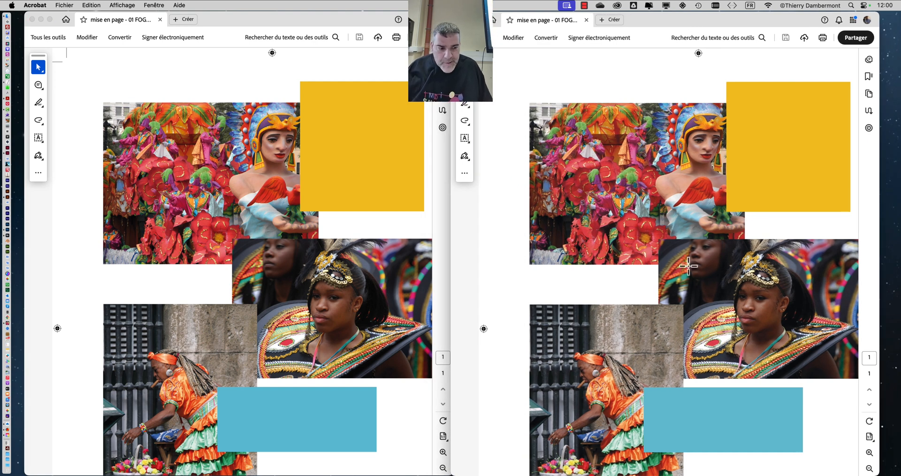
- Compare the photos and the yellow and blue rectangles between the FOGRA39 and FOGRA27 (uncoated) PDFs
scroll(695, 255, down, 2)
scroll(336, 273, down, 1)
scroll(337, 272, down, 5)
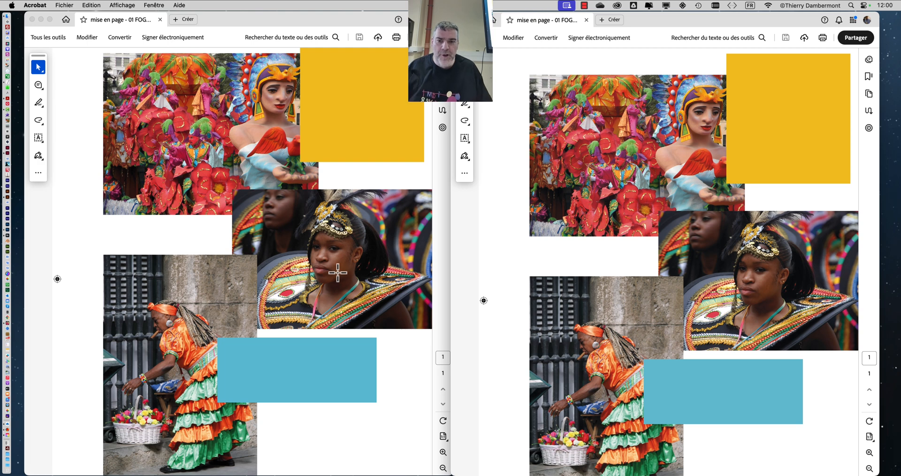
scroll(338, 272, down, 3)
scroll(746, 271, down, 4)
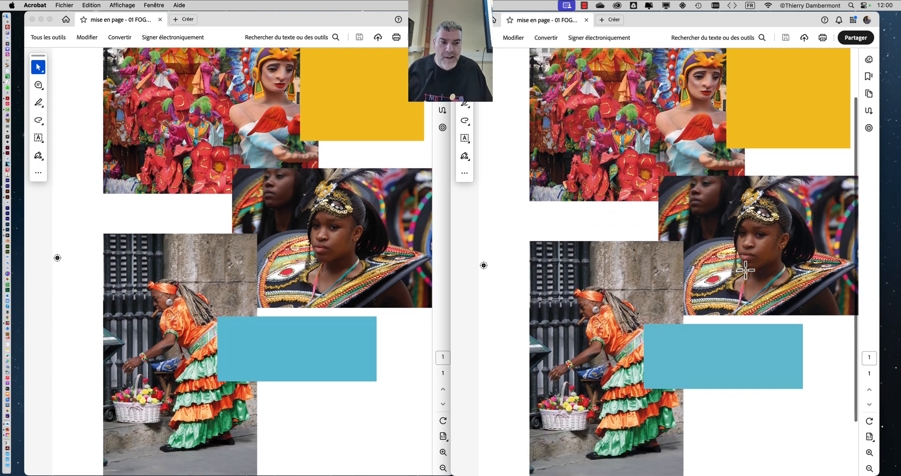
scroll(745, 270, down, 1)
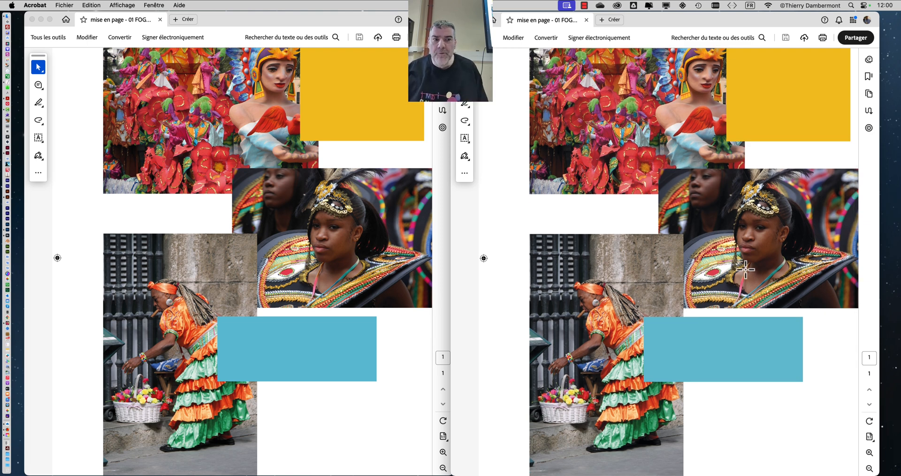
scroll(745, 270, up, 2)
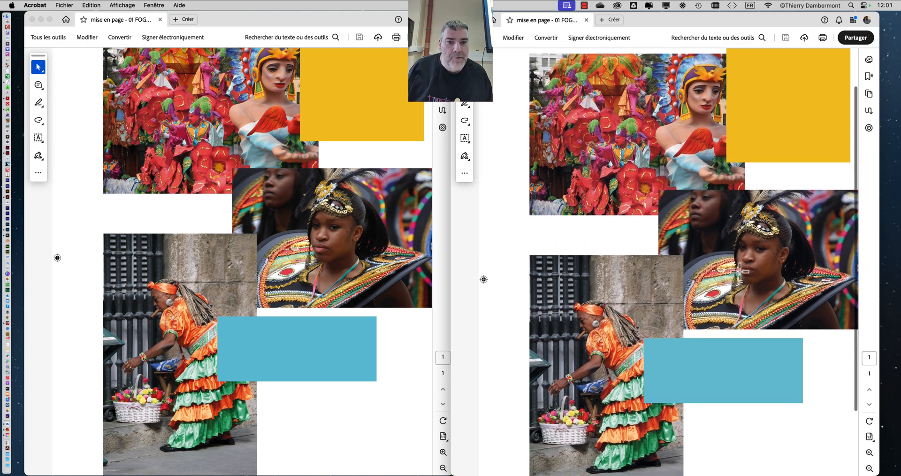
scroll(723, 369, down, 3)
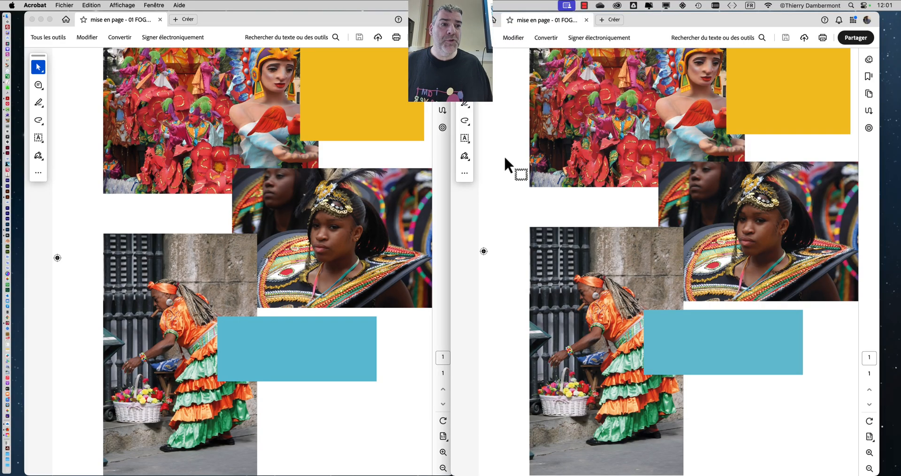
- Close both PDF windows and shrink the Finder window showing the m11j23 CRC2 folder
click(459, 19)
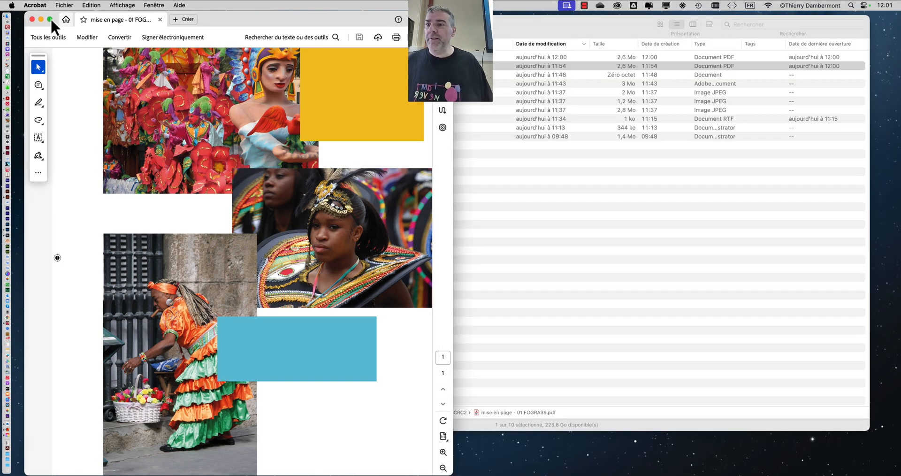
click(32, 19)
click(508, 205)
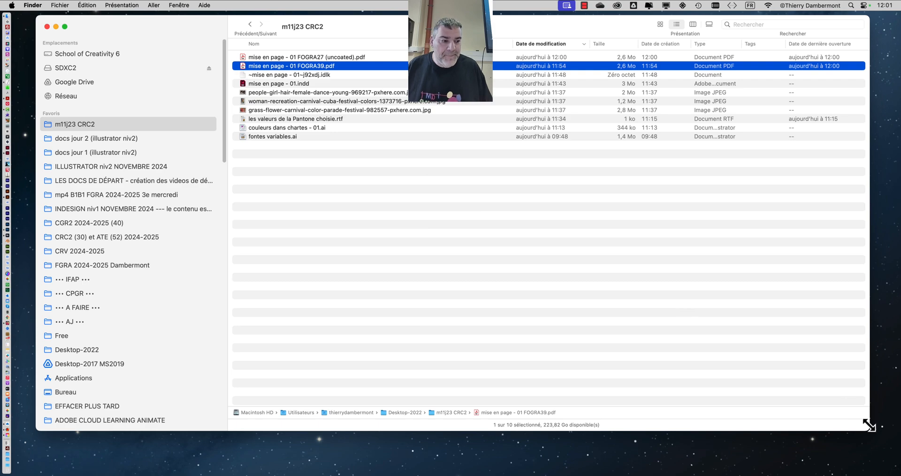
drag(869, 428, 826, 237)
- Switch to InDesign, review the Compression settings for colour images in the Adobe PDF (impression) export, and cancel the export
key(super+Tab)
click(66, 5)
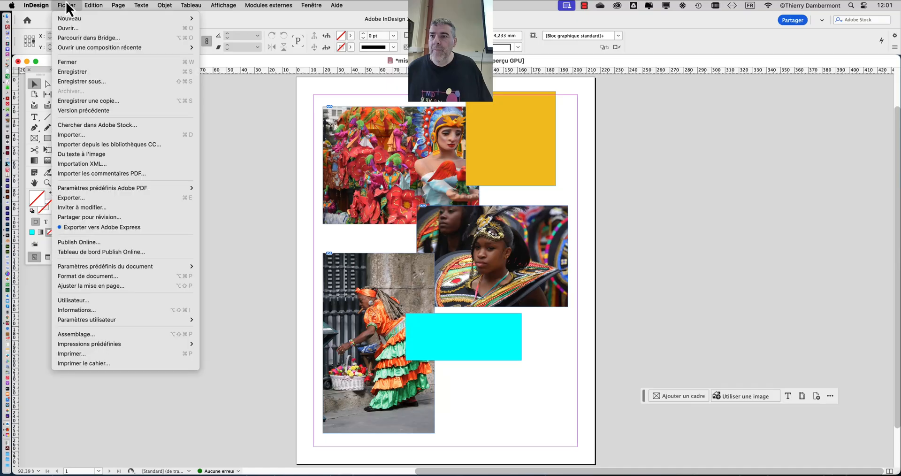
click(101, 199)
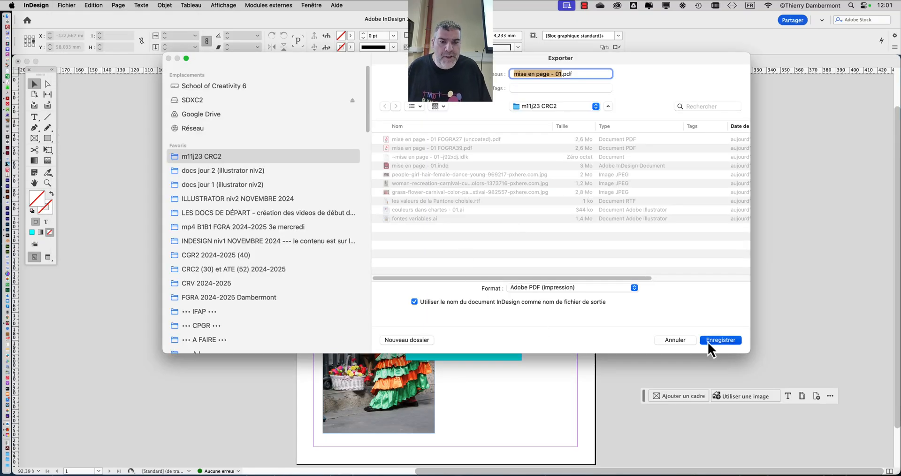
click(708, 341)
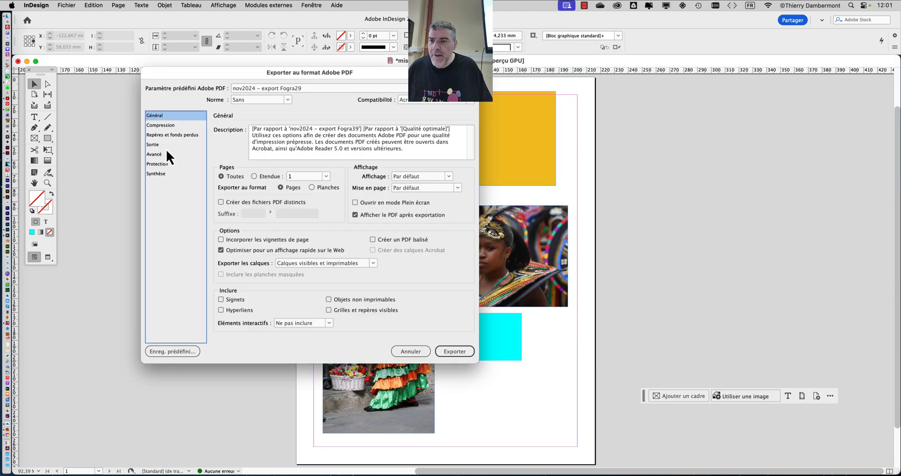
click(162, 125)
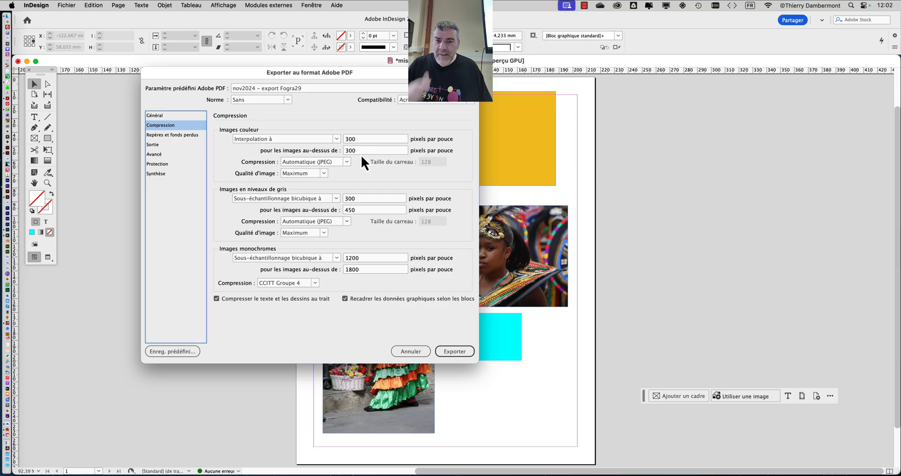
click(360, 154)
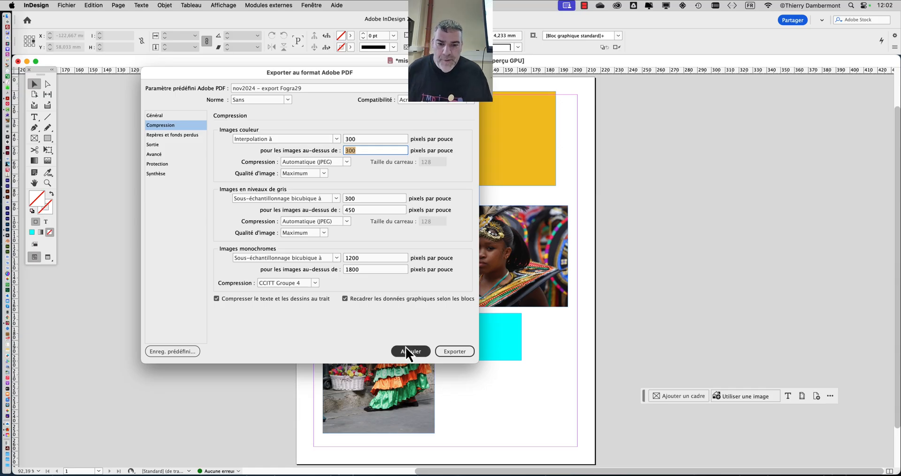
click(407, 348)
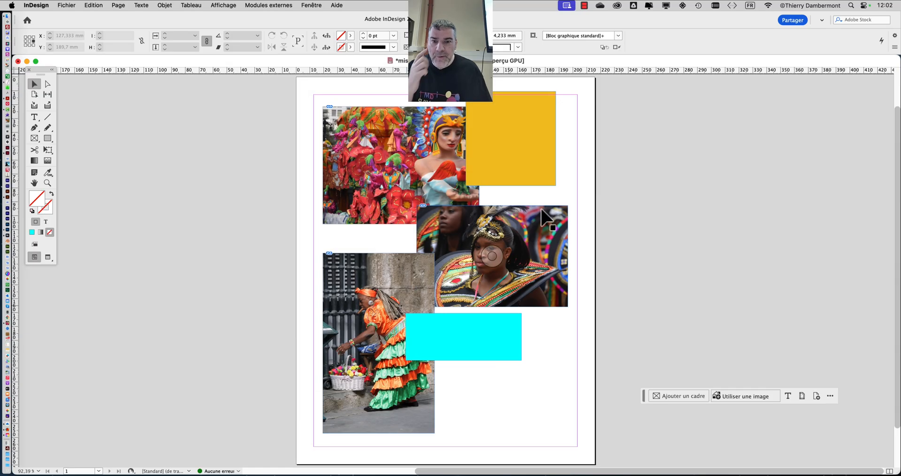
- Select the red flower parade photo and move the contextual task bar to the pasteboard area beside the foot of the page
click(375, 126)
click(717, 370)
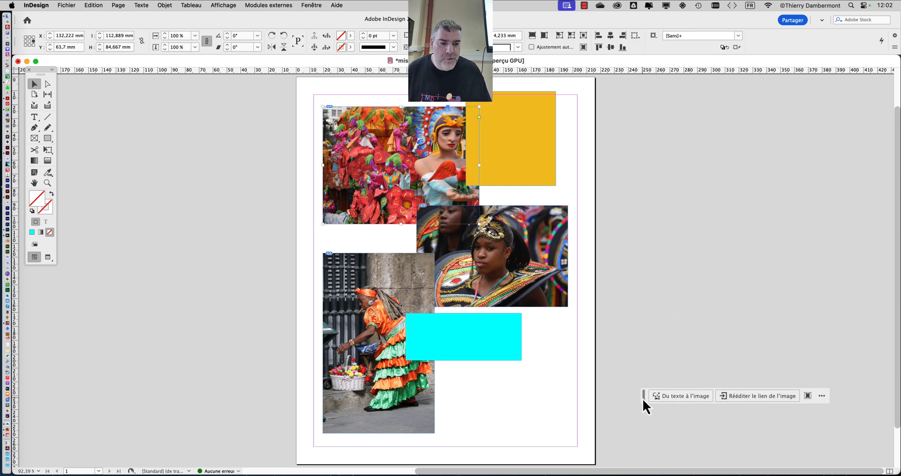
drag(643, 399, 33, 458)
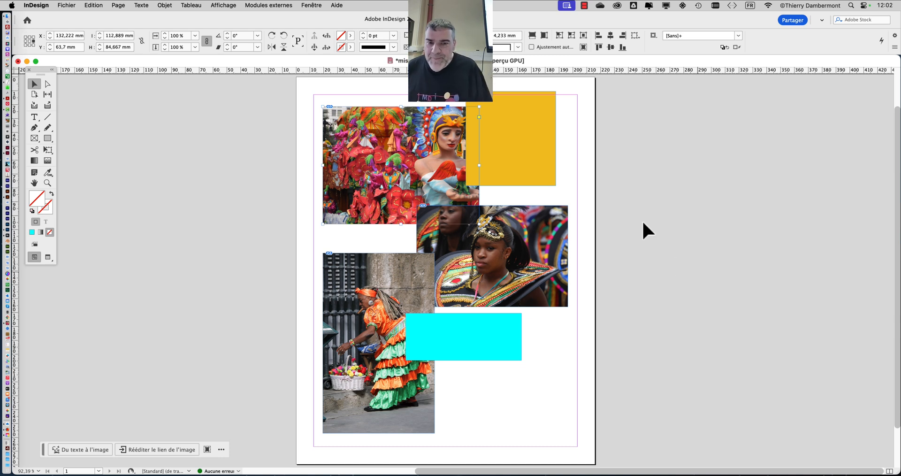
click(311, 5)
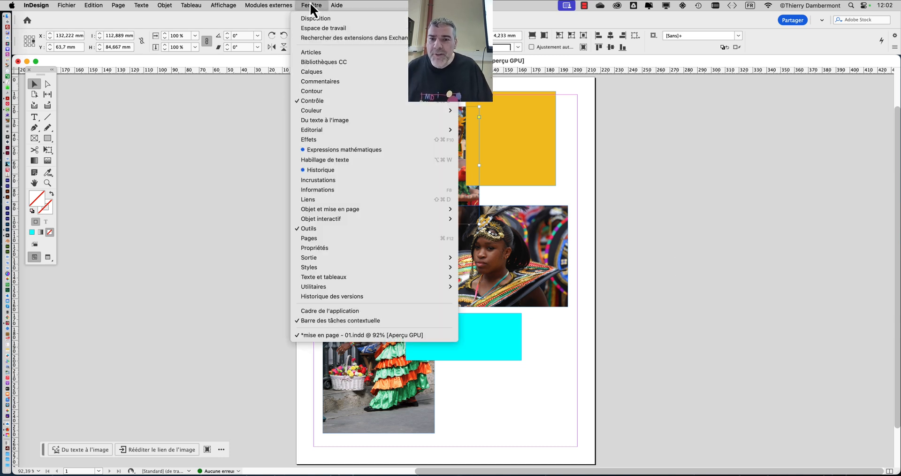
mouse_move(325, 278)
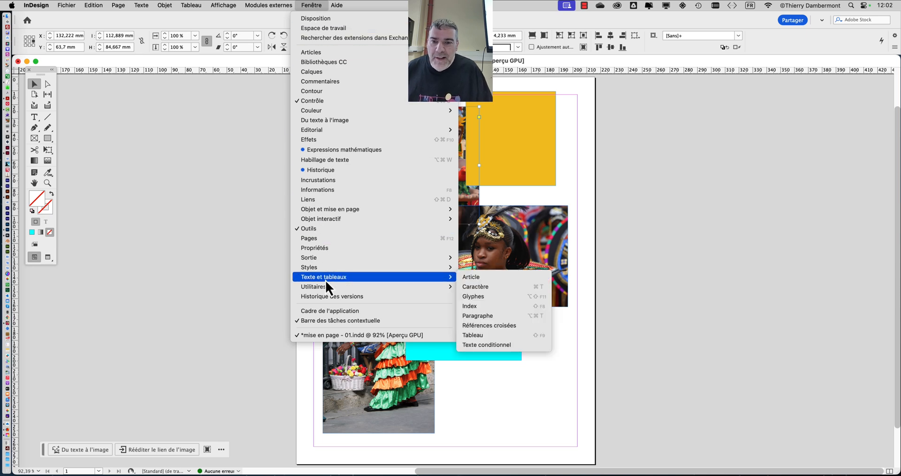
click(690, 314)
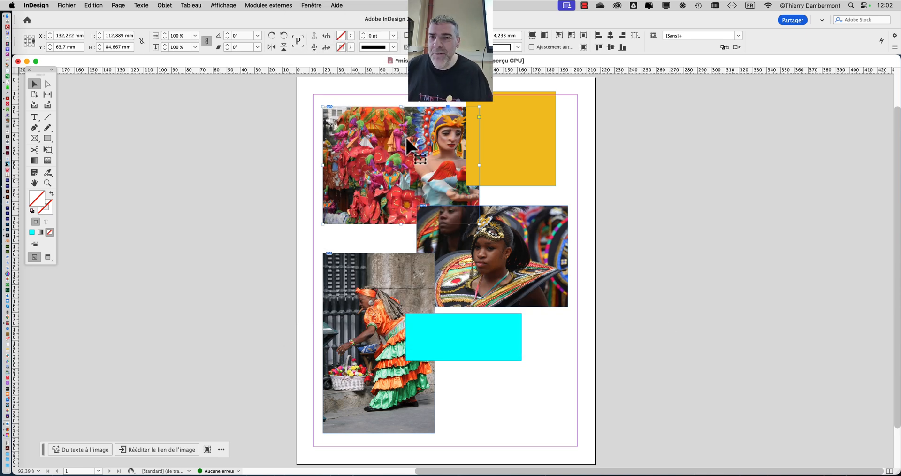
- Display the Links panel, place it beside the tools, and enlarge its link information section to show all details
click(311, 5)
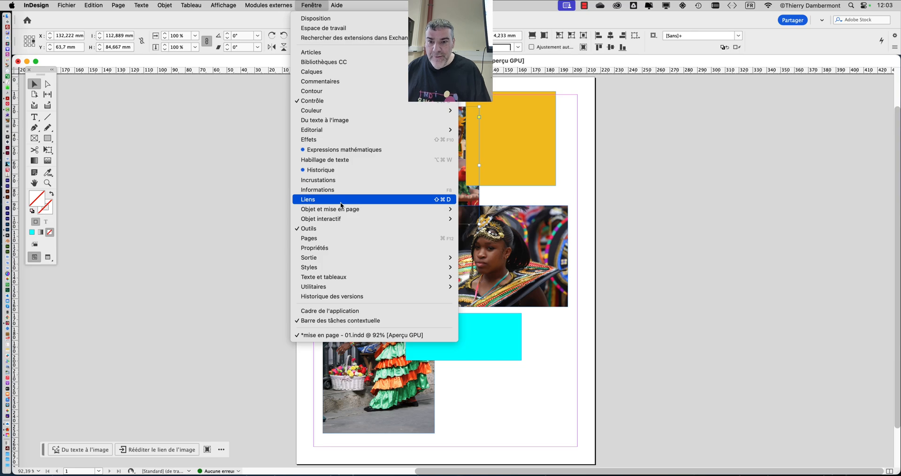
click(340, 201)
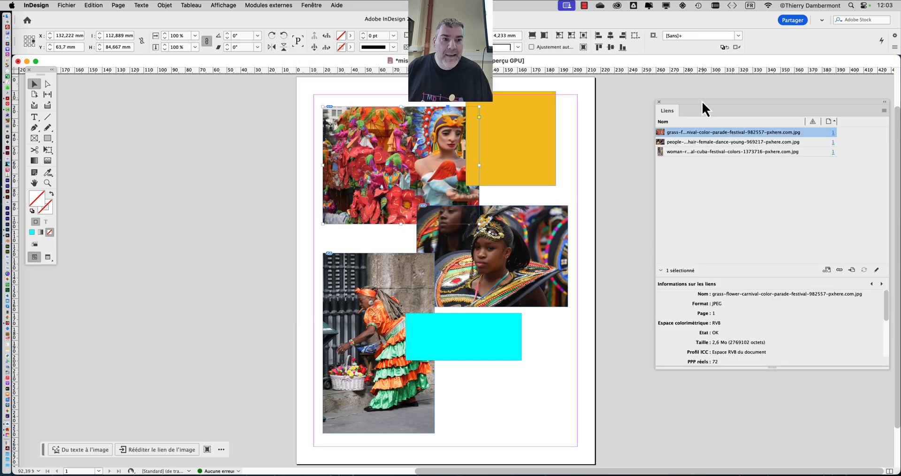
drag(703, 109, 109, 88)
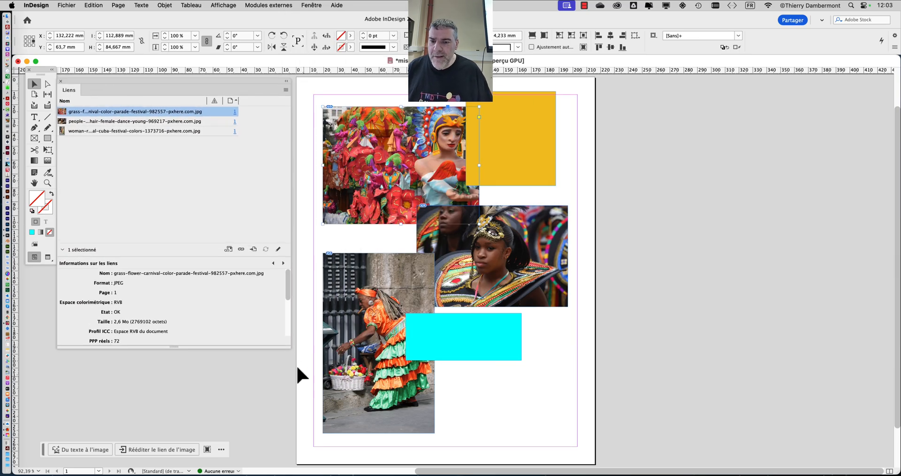
drag(227, 257, 233, 150)
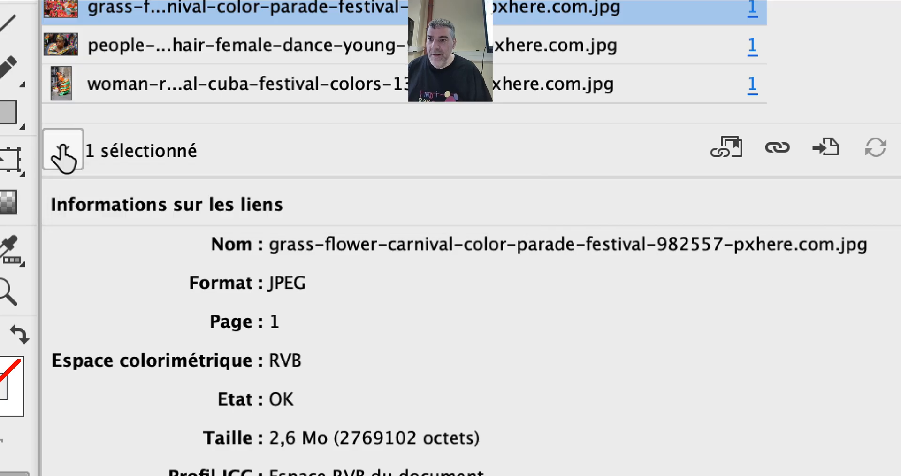
click(63, 147)
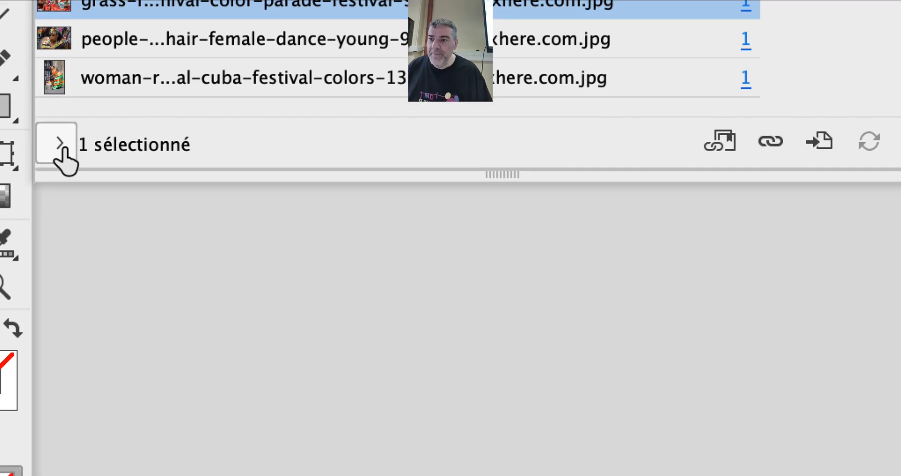
click(60, 144)
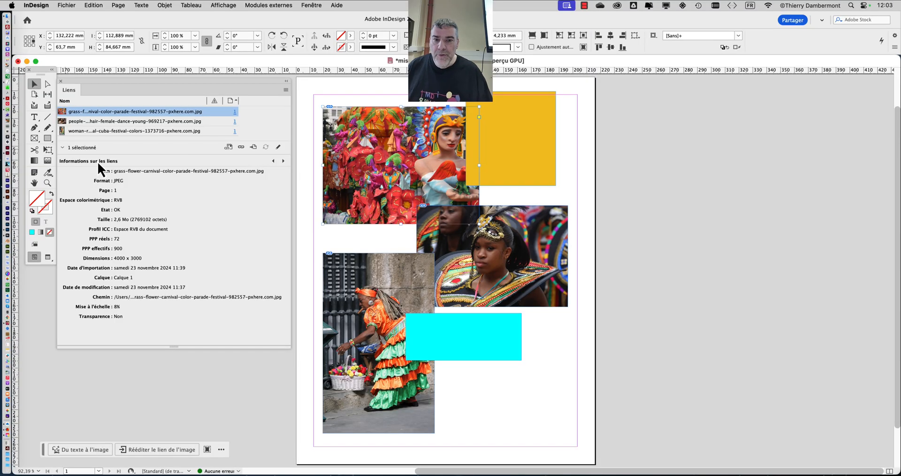
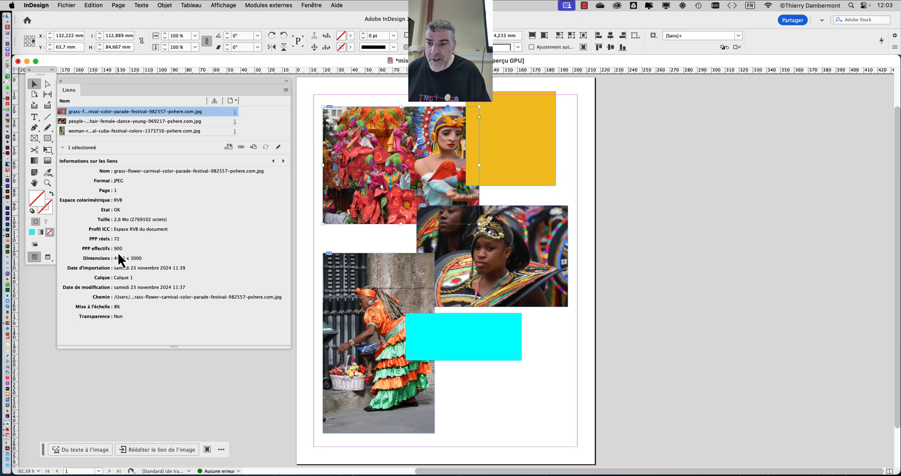
- Compare the actual and effective PPI of the three placed photos in the link information
click(561, 235)
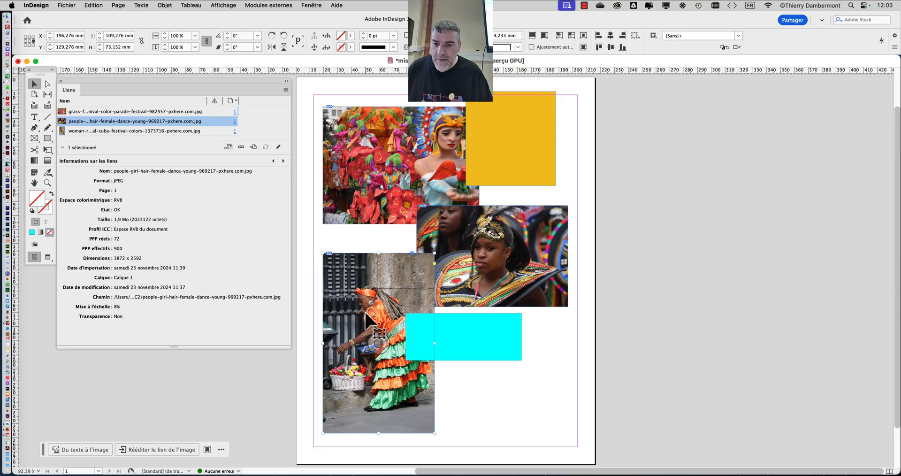
click(359, 311)
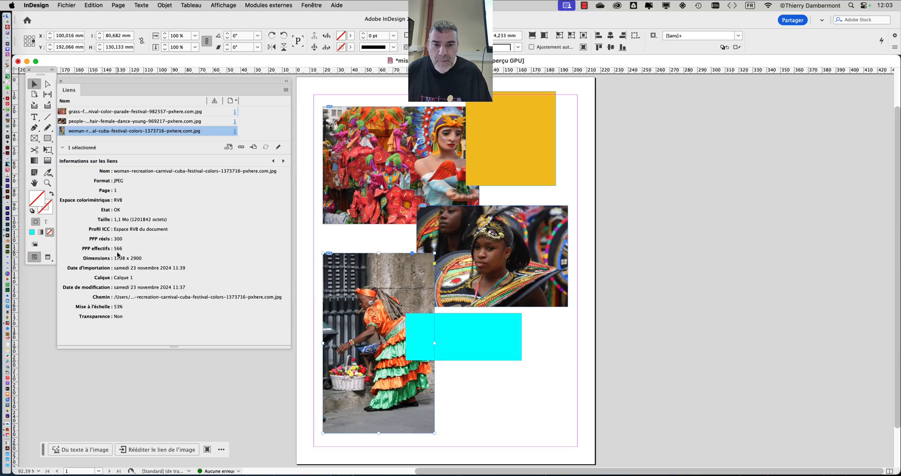
click(471, 289)
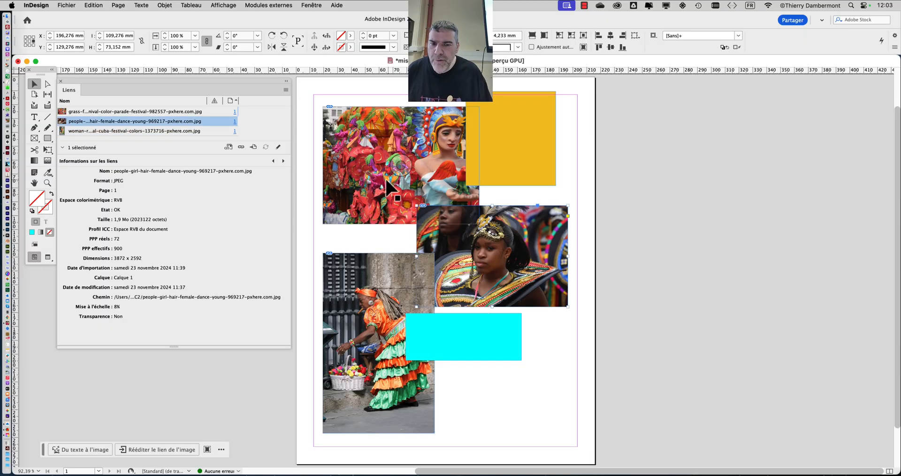
click(471, 287)
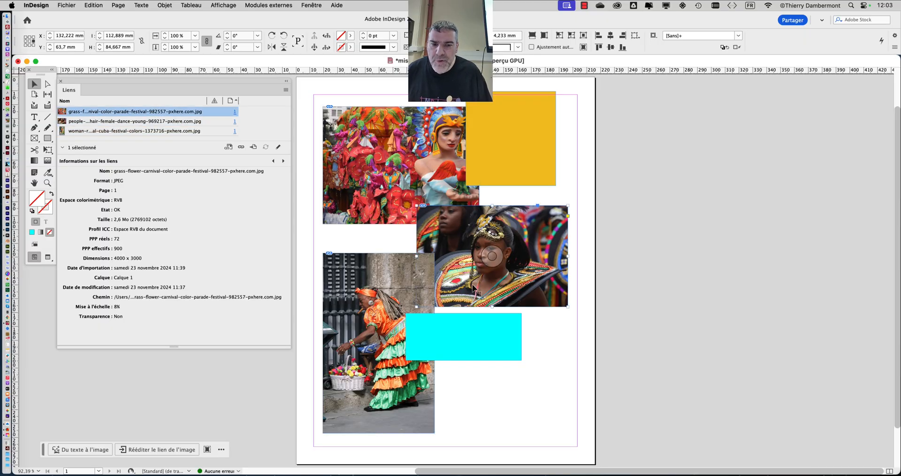
click(345, 284)
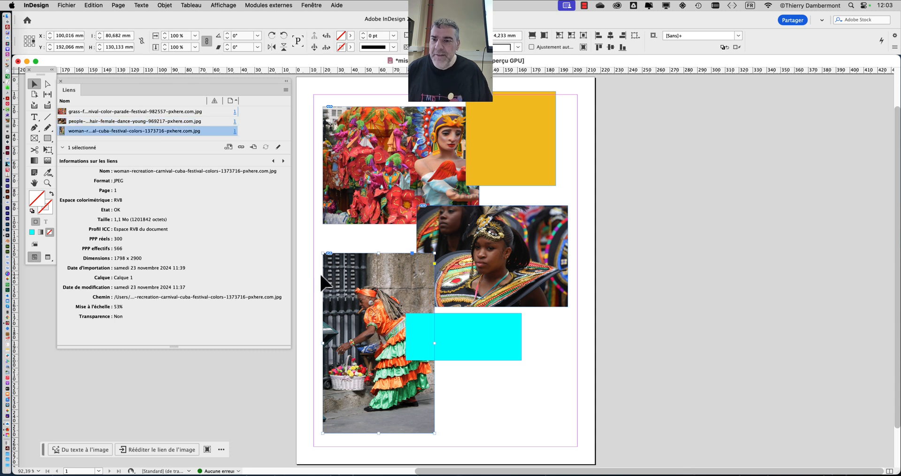
click(379, 202)
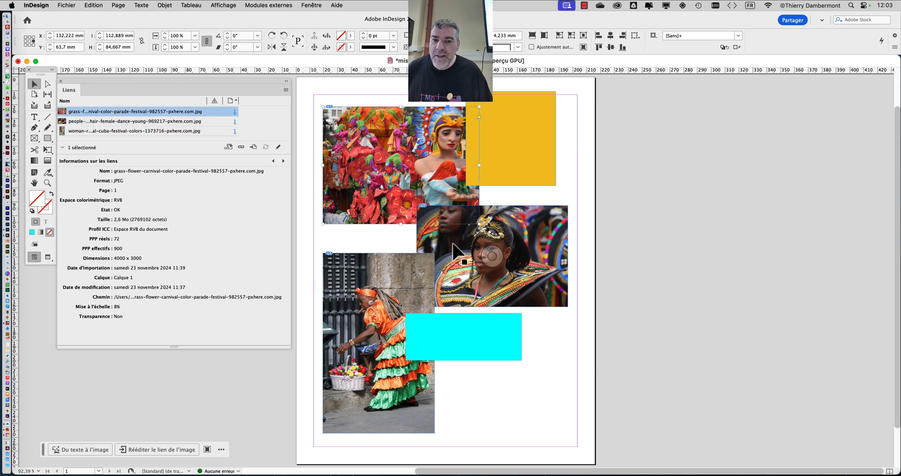
click(452, 243)
click(364, 282)
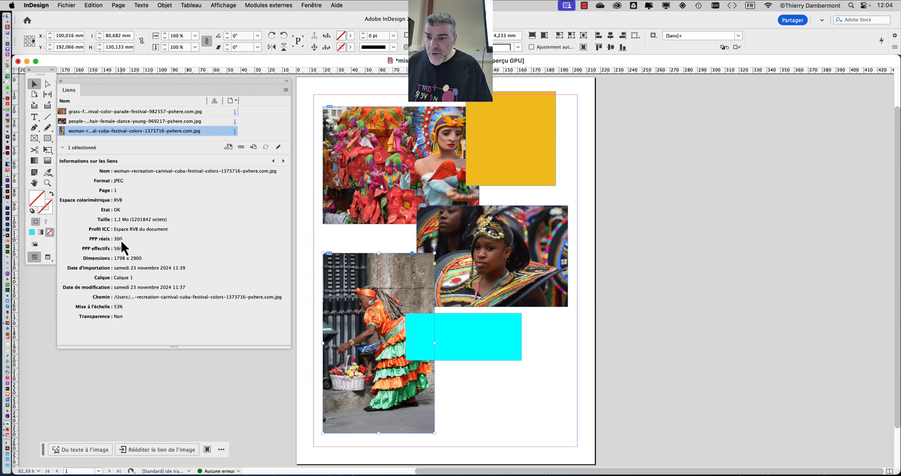
click(398, 174)
click(449, 202)
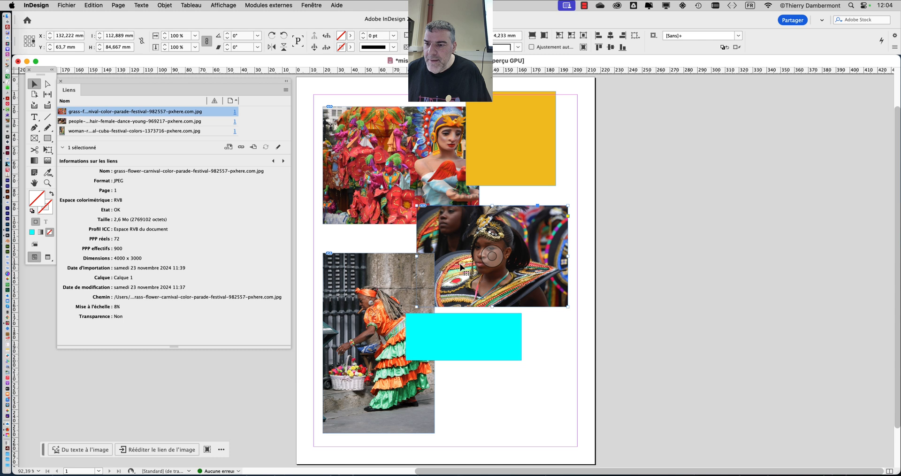
click(375, 366)
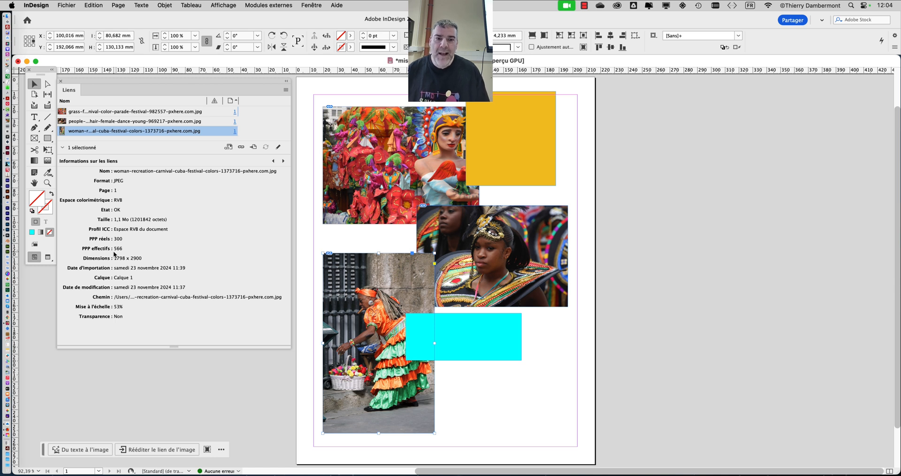
- Move the yellow rectangle to about X 73, Y 41 mm and the cyan one to about X 98, Y 252 mm
drag(523, 106, 373, 98)
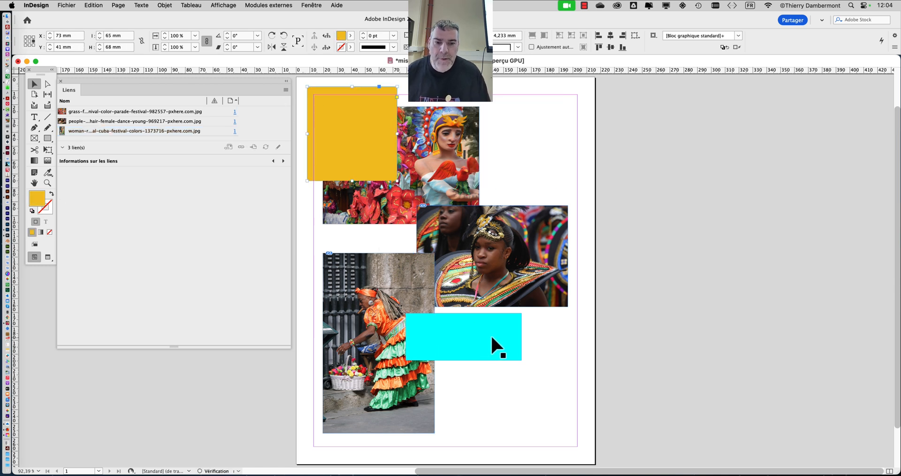
drag(518, 346, 428, 436)
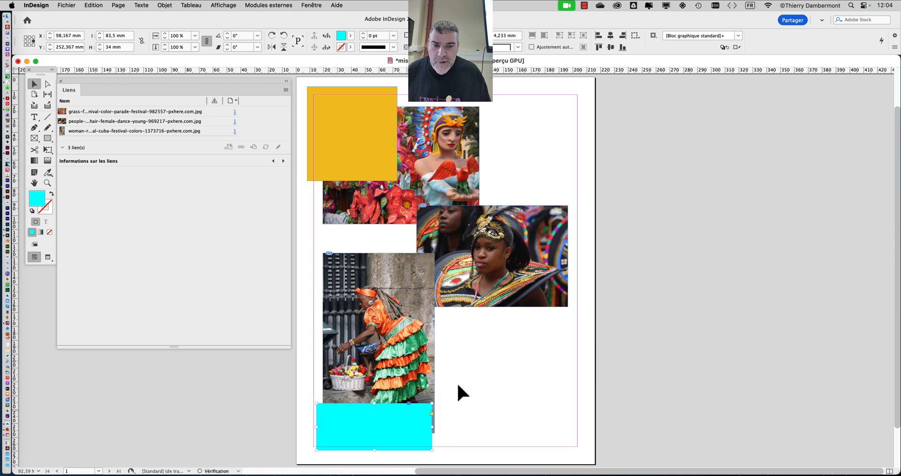
- Crop both sides of the feathered-headdress woman's photo to about 60 mm wide and move it up over the flower parade photo
click(507, 300)
drag(415, 256, 457, 253)
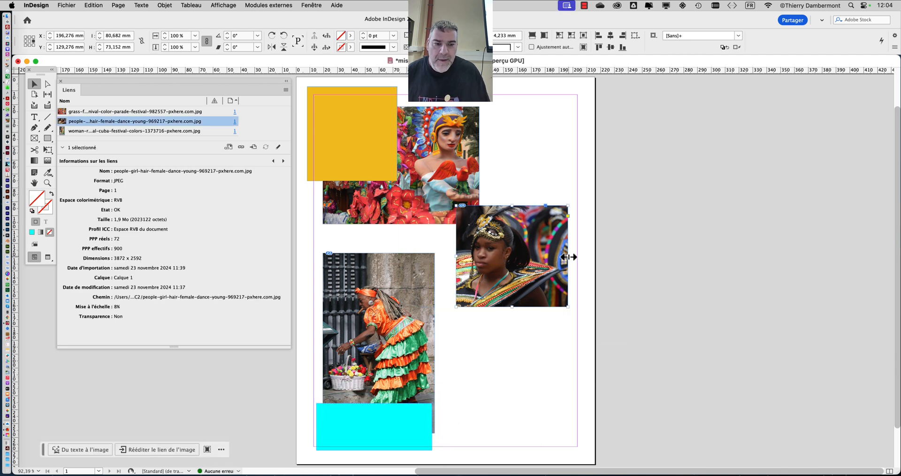
drag(569, 257, 538, 257)
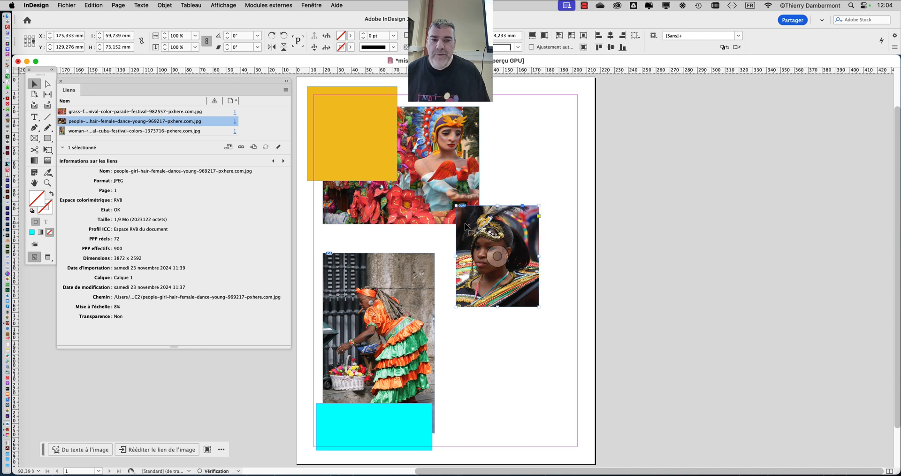
drag(480, 223, 466, 104)
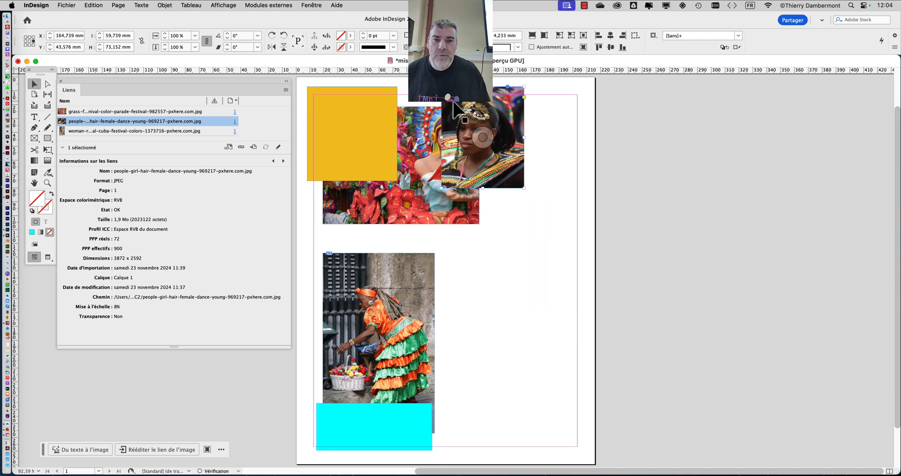
- Scale the feathered-headdress photo with its frame to about 228 × 279 mm and align it with the page's upper edge
click(49, 151)
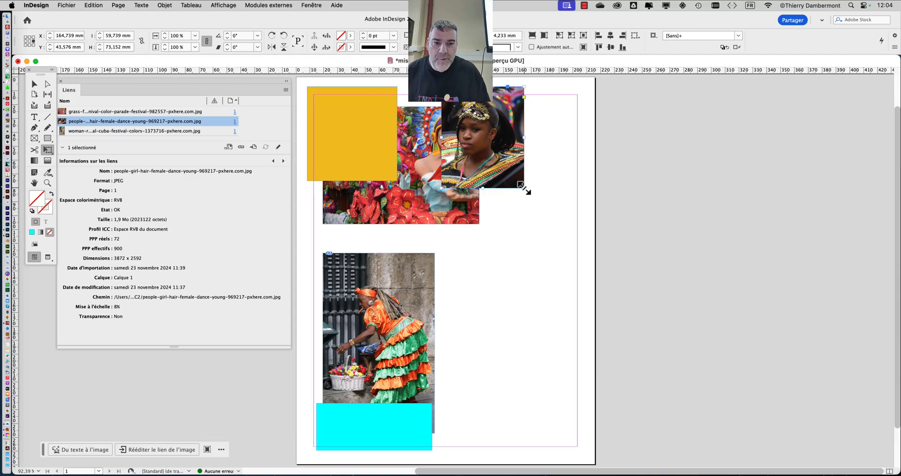
drag(525, 189, 677, 428)
key(super+minus)
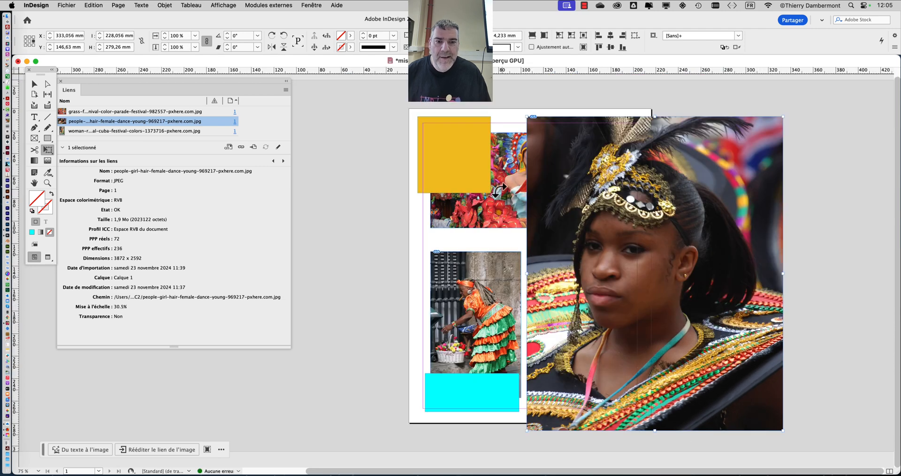
drag(737, 252, 693, 244)
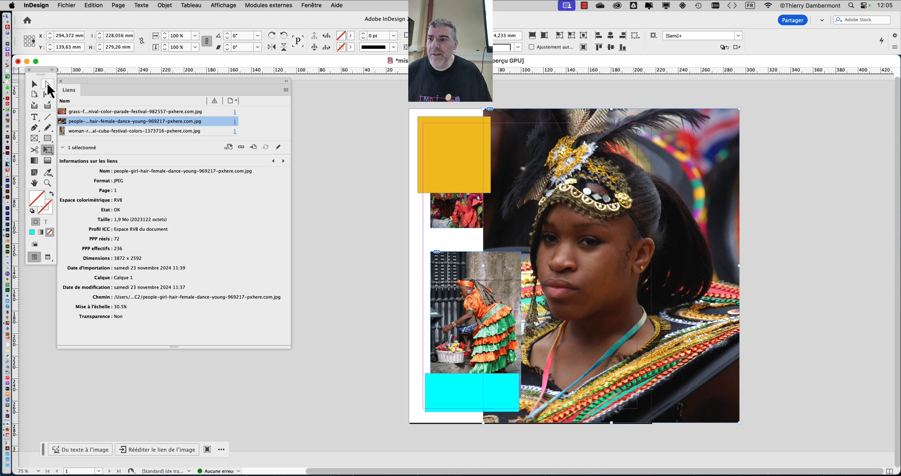
- Bring the flower parade photo and the yellow rectangle to the front of the enlarged woman's photo
click(34, 84)
click(465, 209)
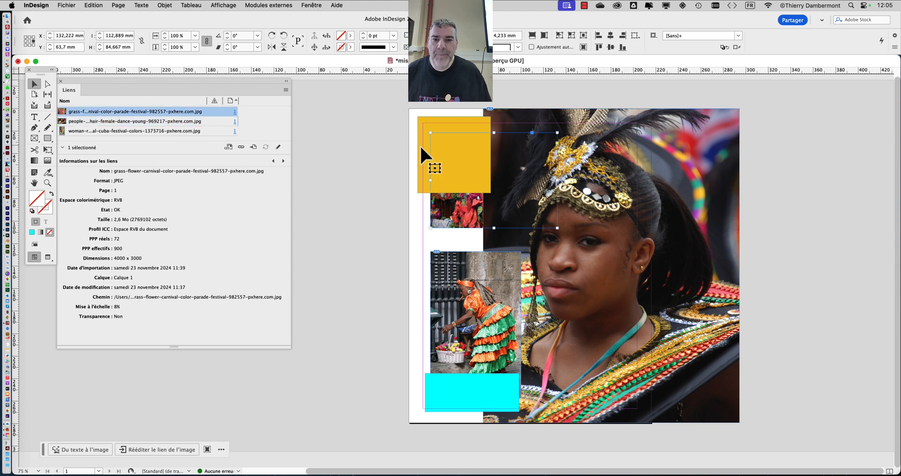
shift+click(420, 148)
click(159, 6)
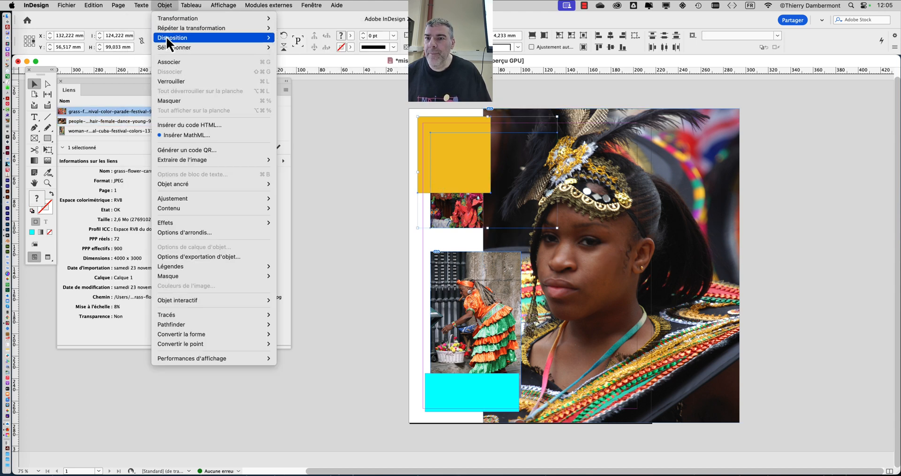
mouse_move(168, 37)
click(303, 39)
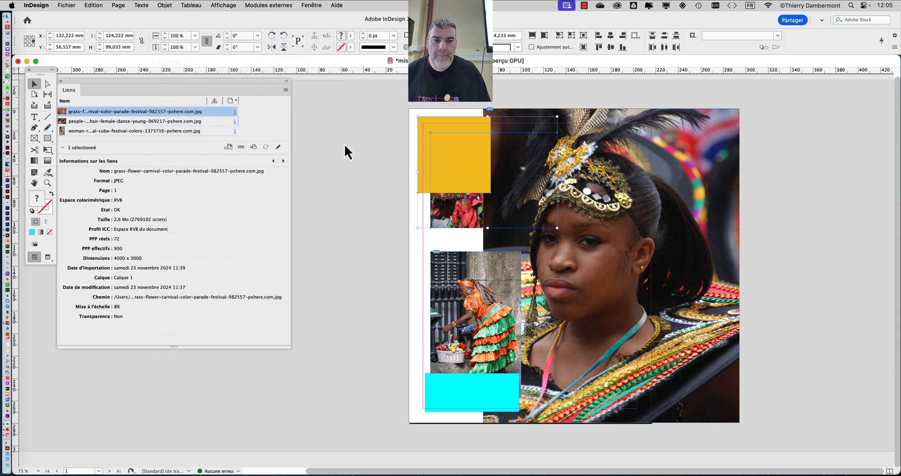
click(357, 202)
click(533, 218)
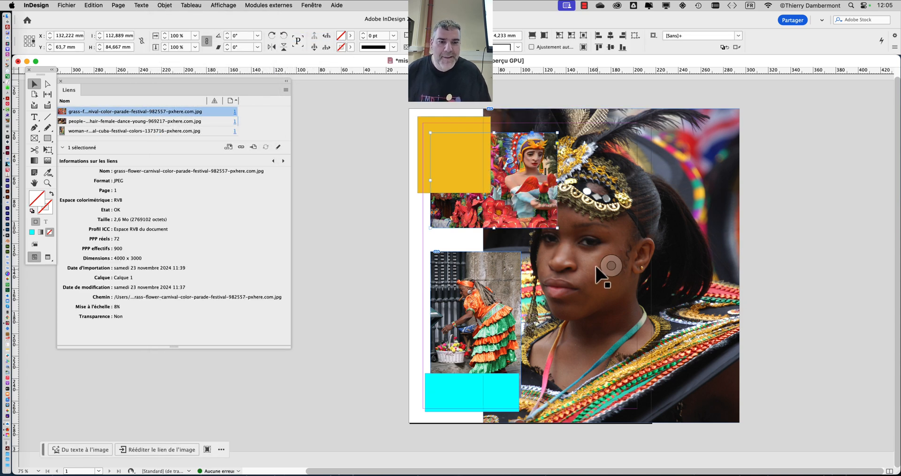
- Scale the feathered-headdress photo up from its centre with Free Transform to about 239 × 293 mm, and deselect it
click(574, 328)
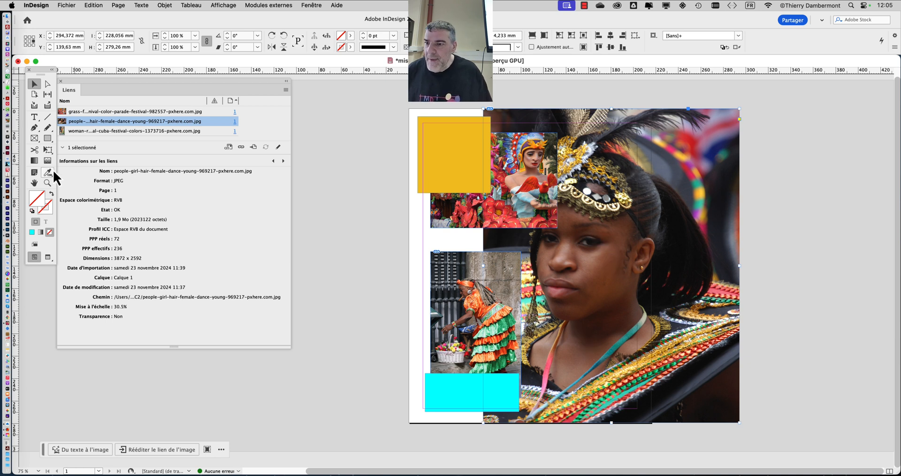
click(47, 149)
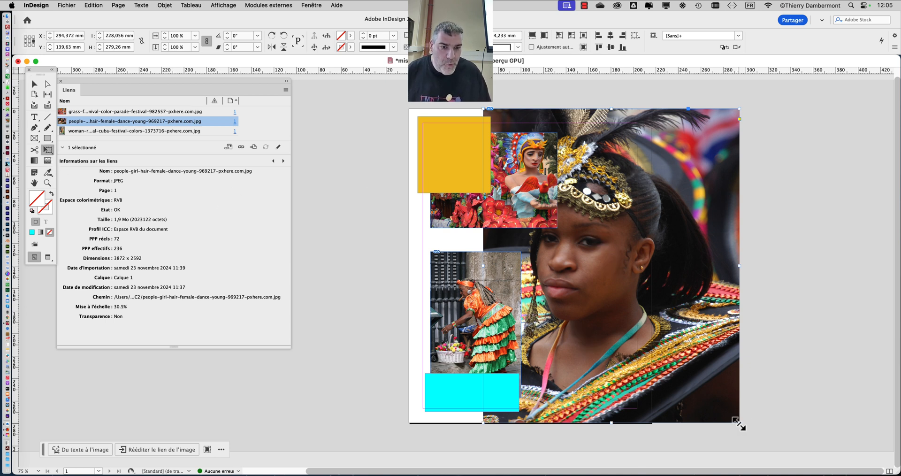
drag(739, 424, 745, 428)
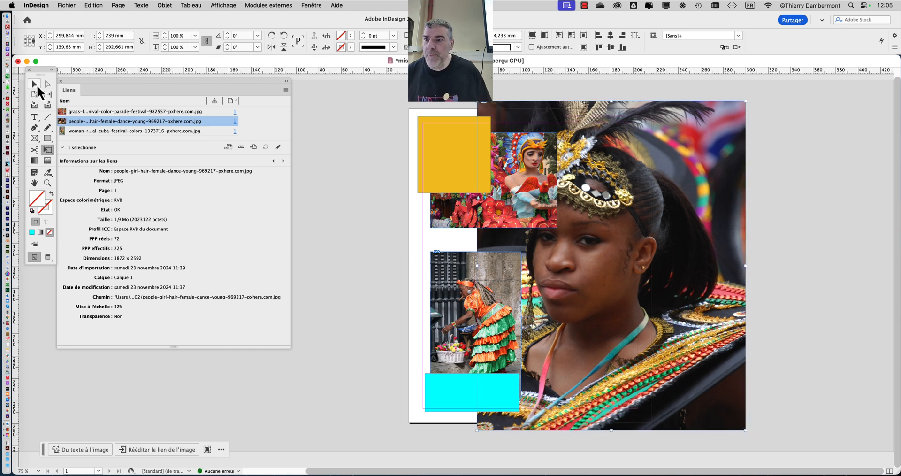
click(366, 233)
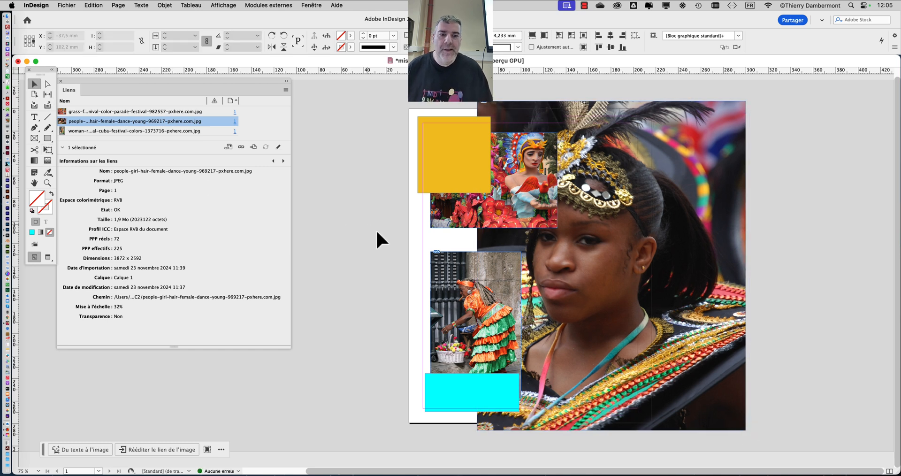
- Check the effective resolution of the feathered-headdress woman's photo in its link information, and deselect it
click(582, 247)
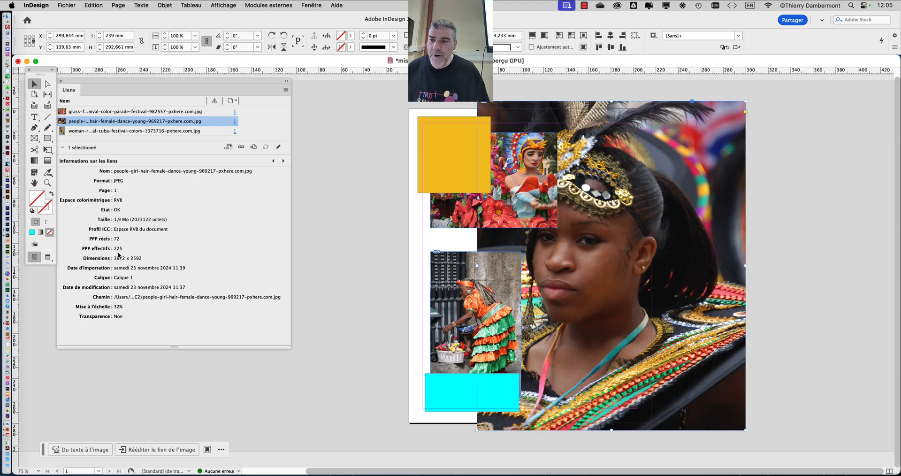
drag(154, 82, 210, 101)
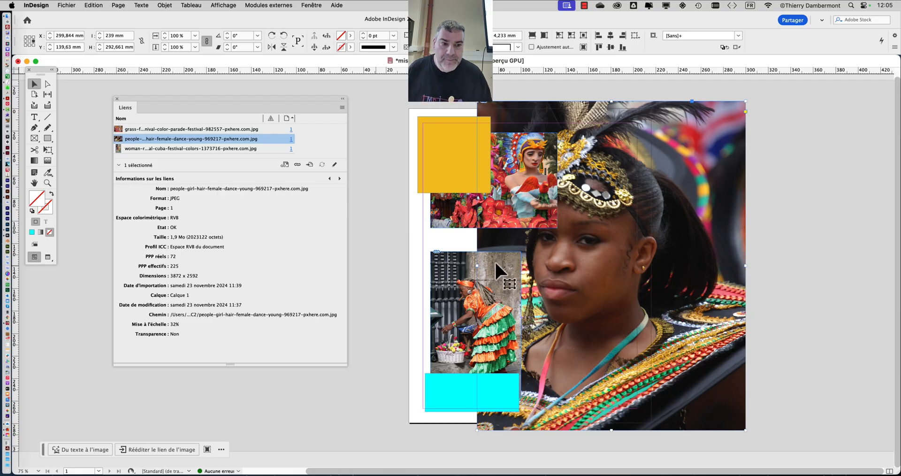
click(788, 235)
- Save the document as a new copy named mise en page - 02.indd in the m11j23 CRC2 folder
click(66, 5)
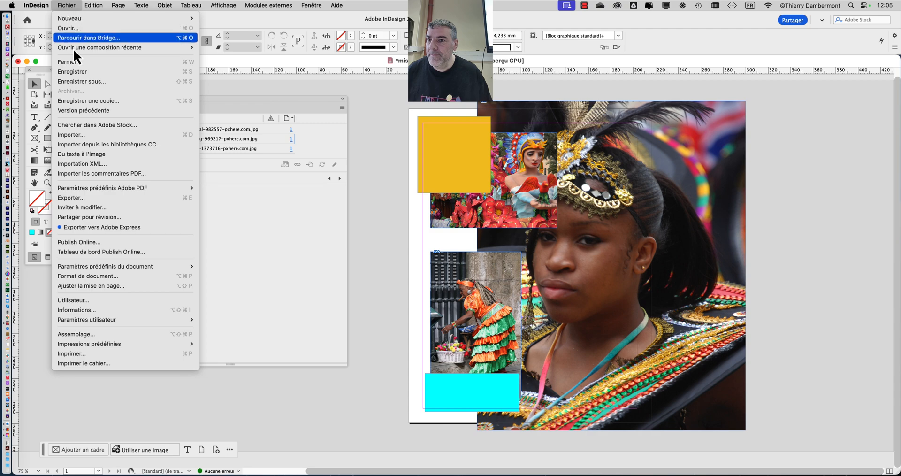
click(95, 81)
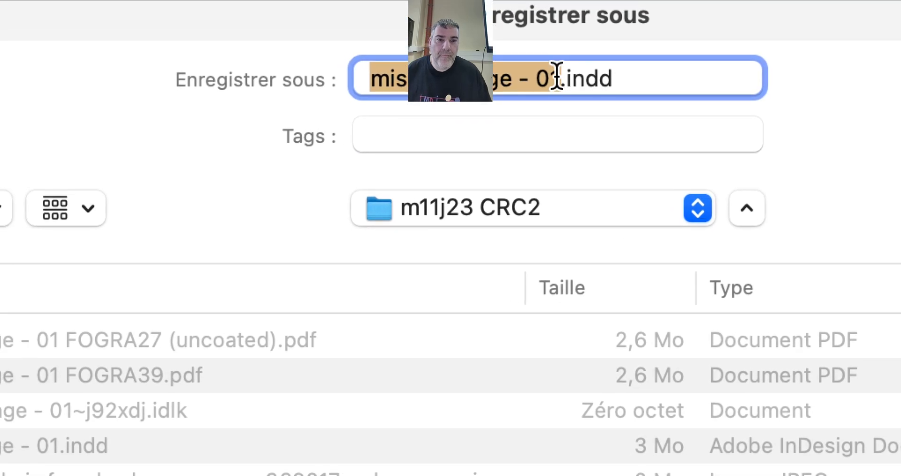
click(574, 41)
key(shift+Right)
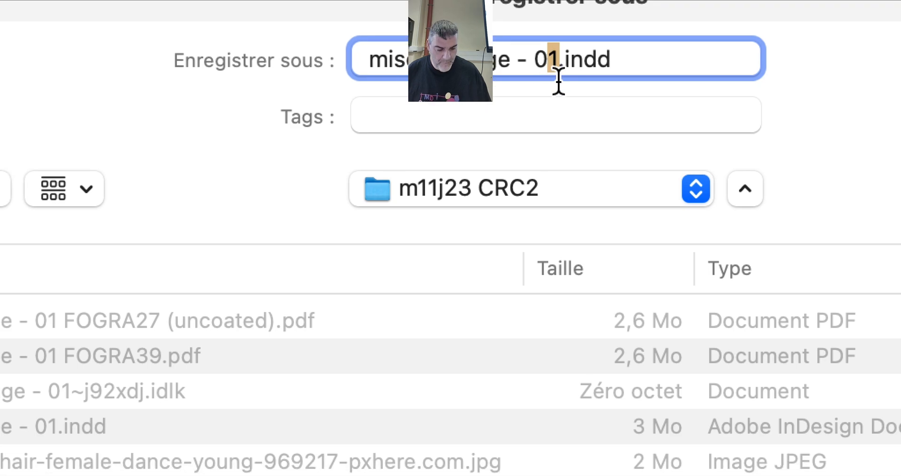
text(2)
click(721, 340)
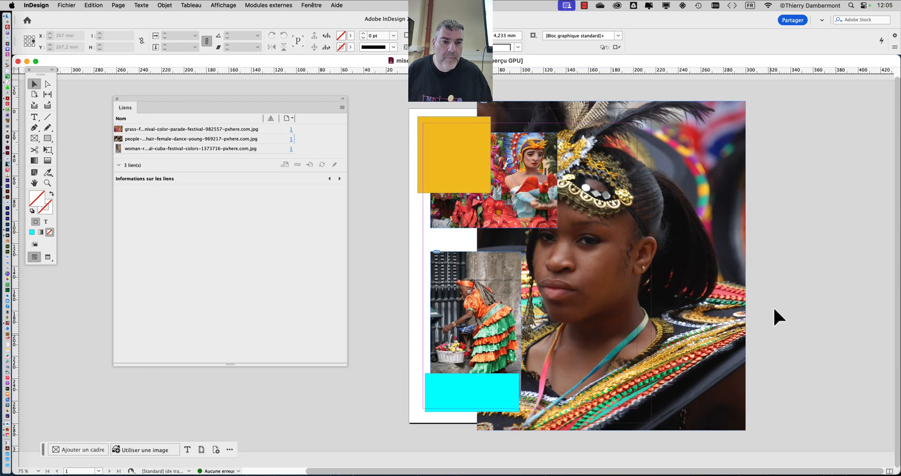
- Move the cyan rectangle rightward so it overlaps both lower photos, and switch the page display to preview mode
click(463, 394)
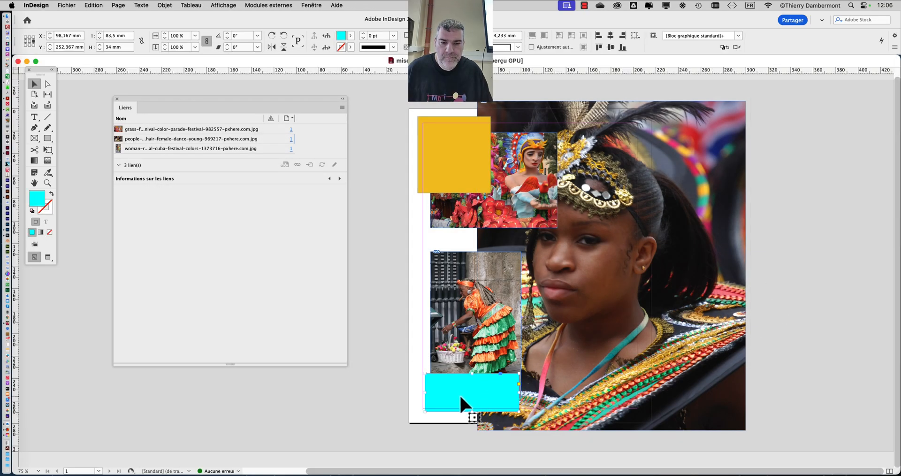
mouse_move(463, 393)
mouse_down()
mouse_move(486, 397)
mouse_move(464, 397)
mouse_move(467, 403)
mouse_up()
click(374, 420)
click(48, 257)
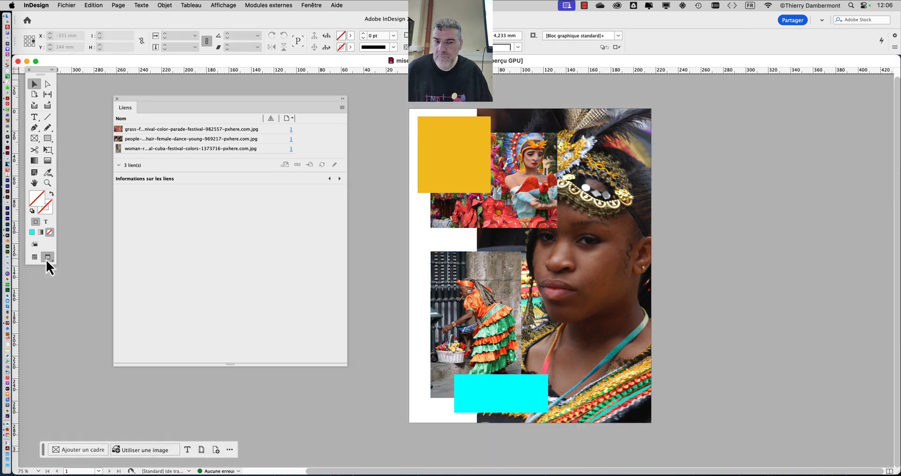
- Scale the flower parade photo with its frame down to about 75 × 56 mm
click(505, 209)
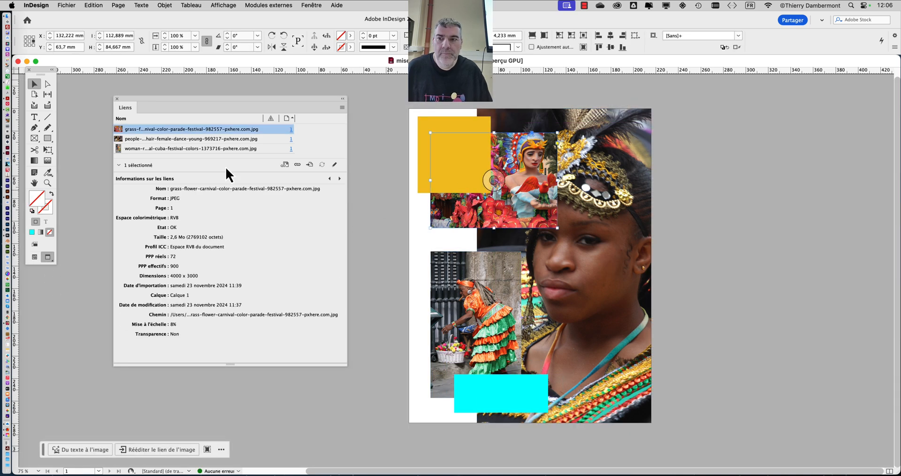
click(47, 147)
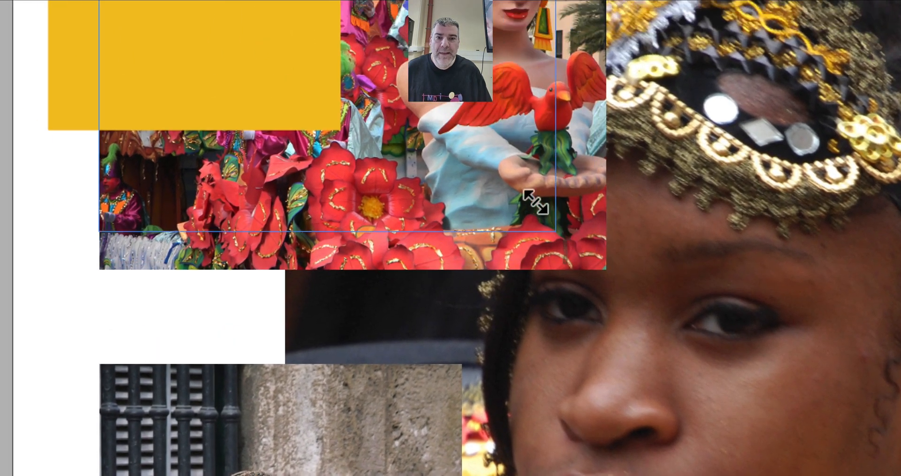
drag(535, 202, 454, 120)
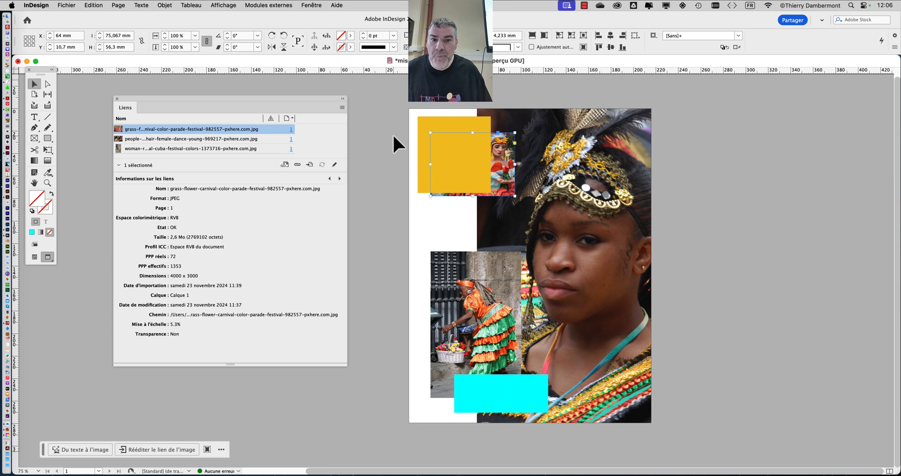
- Move the yellow rectangle off the flower parade photo to the lower right edge of the page, and deselect it
click(443, 124)
drag(443, 124, 635, 339)
click(381, 243)
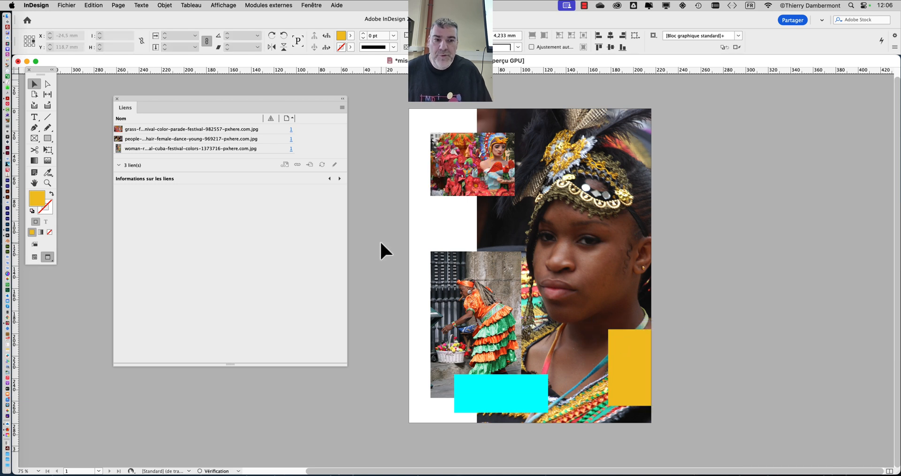
- Give the flower parade photo and the orange-dress woman's photo a 10 pt stroke
click(470, 267)
shift+click(457, 190)
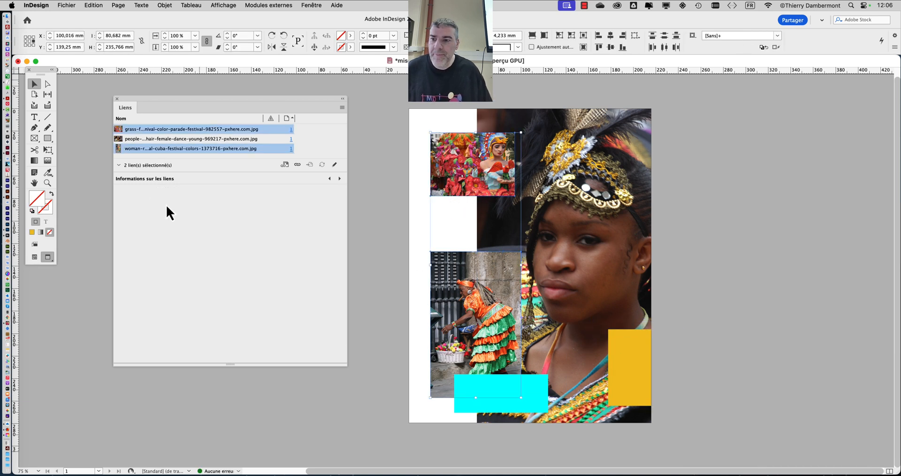
click(311, 5)
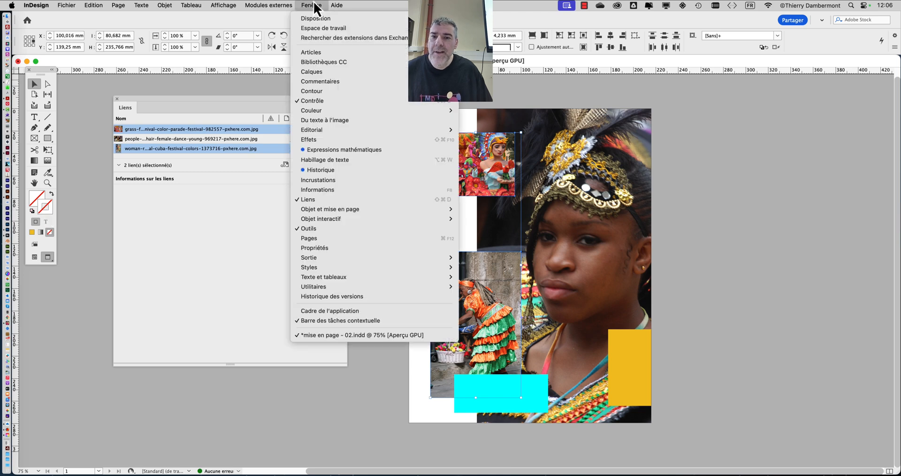
click(348, 91)
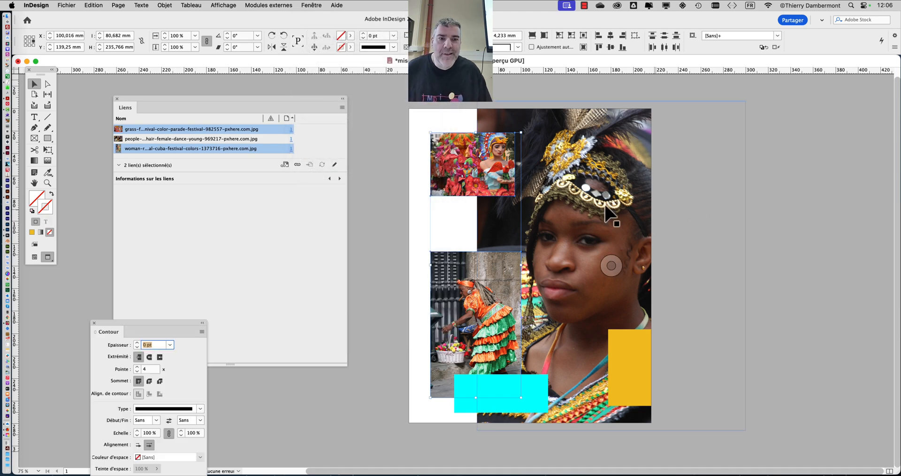
drag(177, 323, 787, 155)
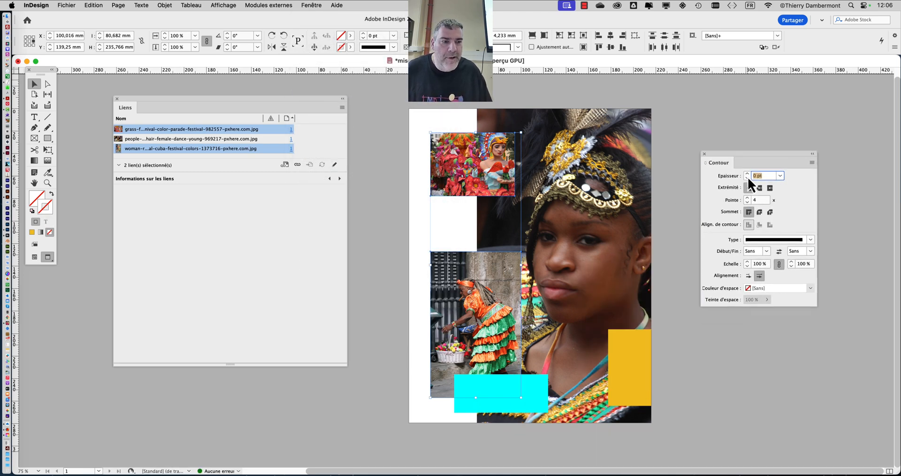
click(748, 174)
click(748, 174)
click(749, 174)
click(749, 174)
click(748, 174)
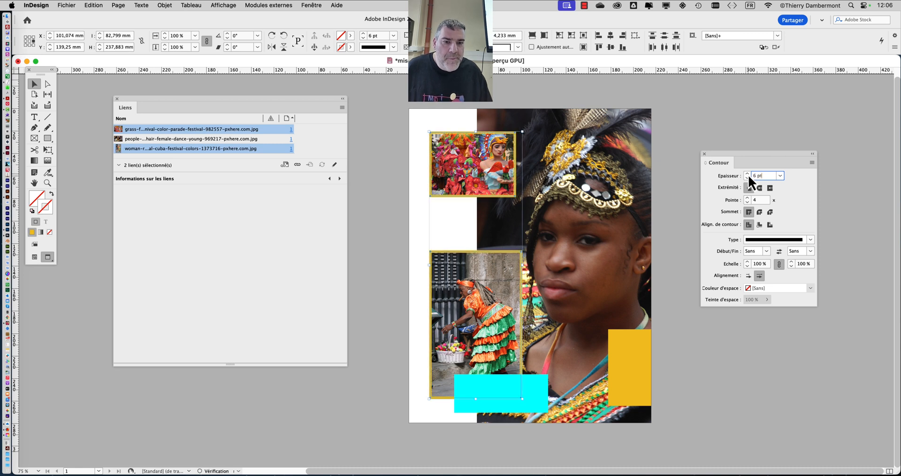
click(748, 175)
click(748, 175)
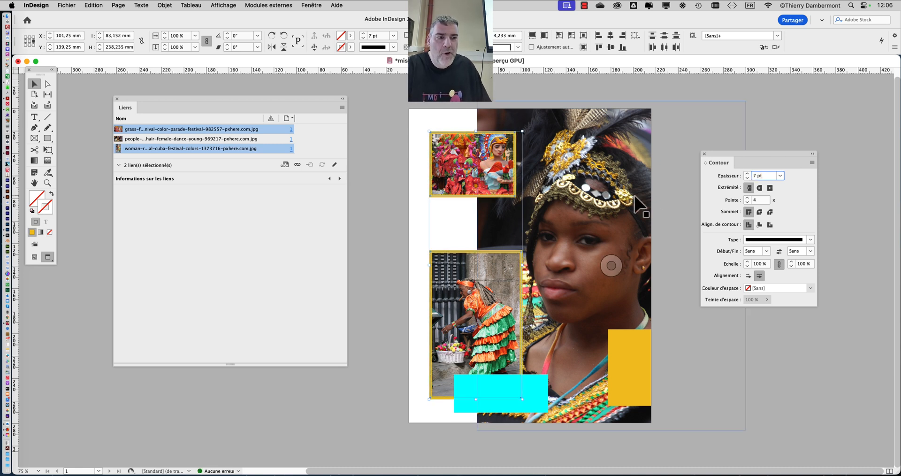
click(747, 174)
click(747, 173)
click(748, 173)
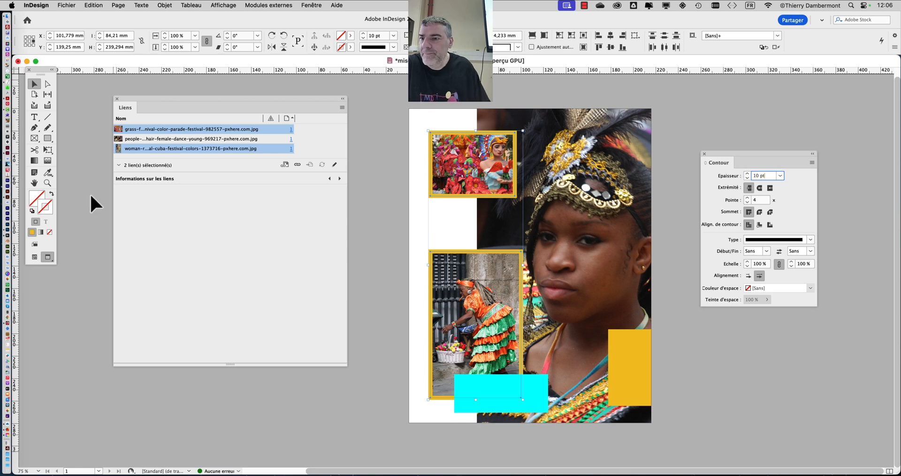
- Colour the stroke of both framed photos with the [Papier] swatch, and move the swatches aside
click(311, 5)
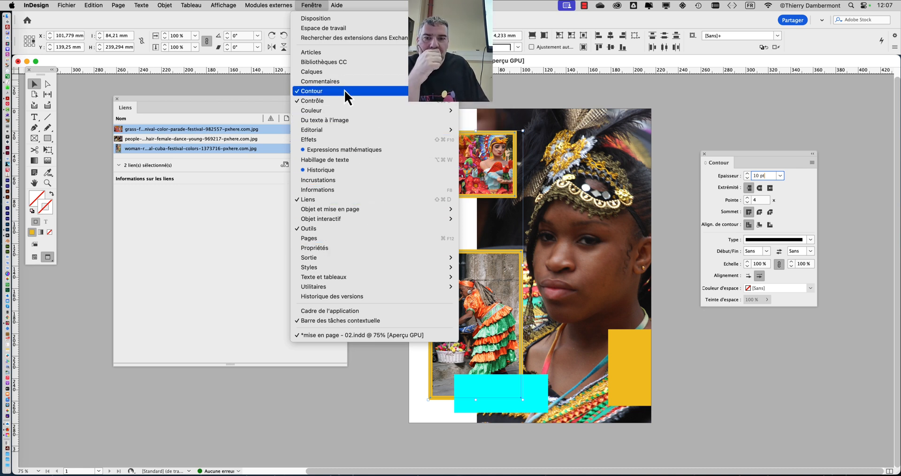
mouse_move(344, 113)
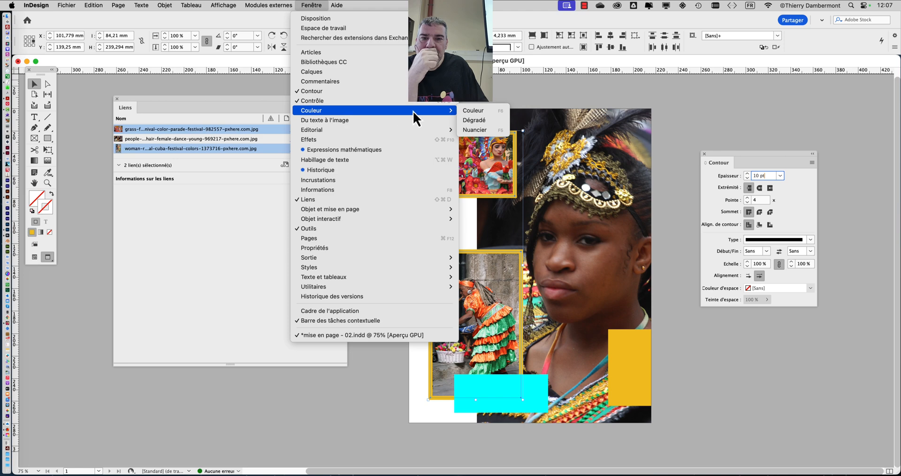
click(483, 130)
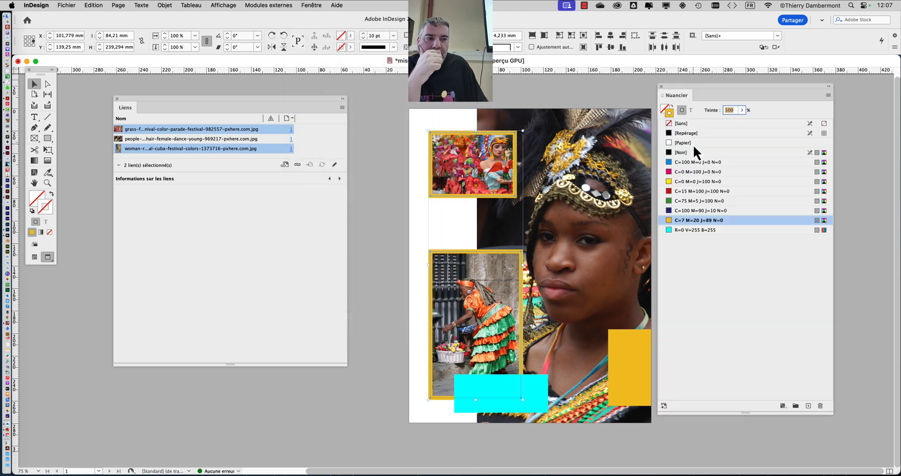
click(691, 143)
drag(671, 96, 770, 104)
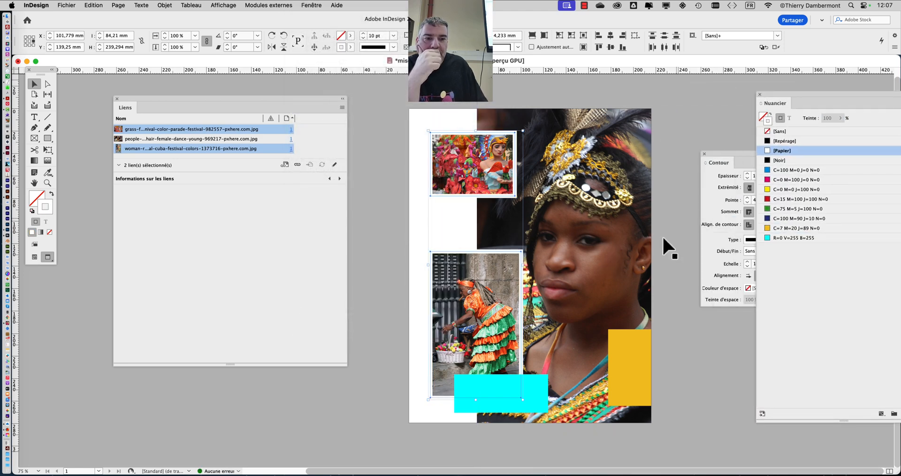
- Shift the orange-dress woman's photo and the flower parade photo left so both run off the page's left edge
click(565, 315)
drag(471, 310, 434, 312)
drag(468, 155, 422, 149)
click(402, 88)
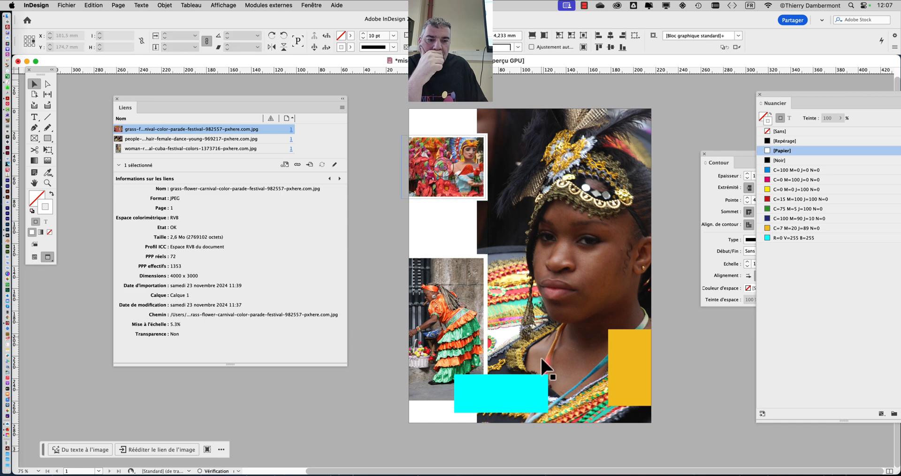
- Save the modified layout and deselect the feathered-headdress photo
click(700, 385)
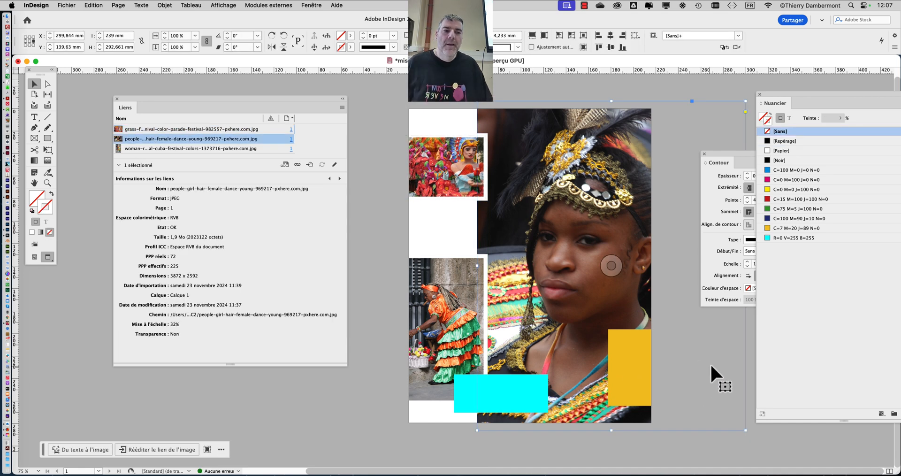
click(67, 5)
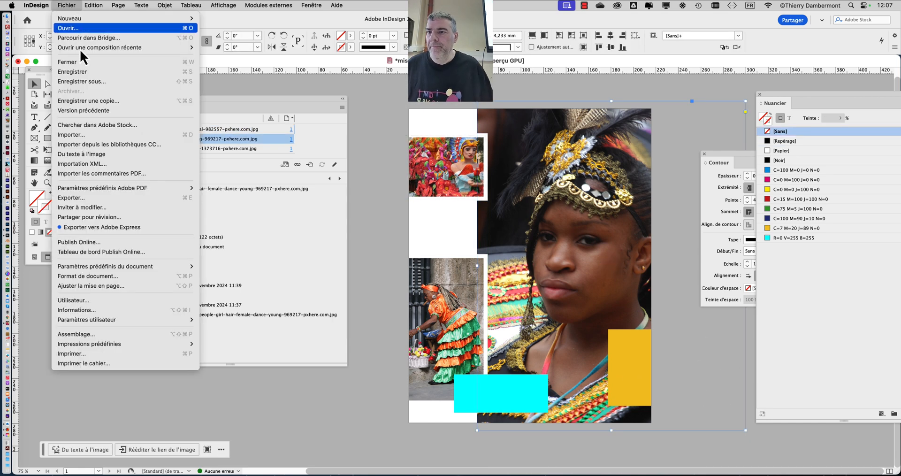
click(96, 74)
click(720, 88)
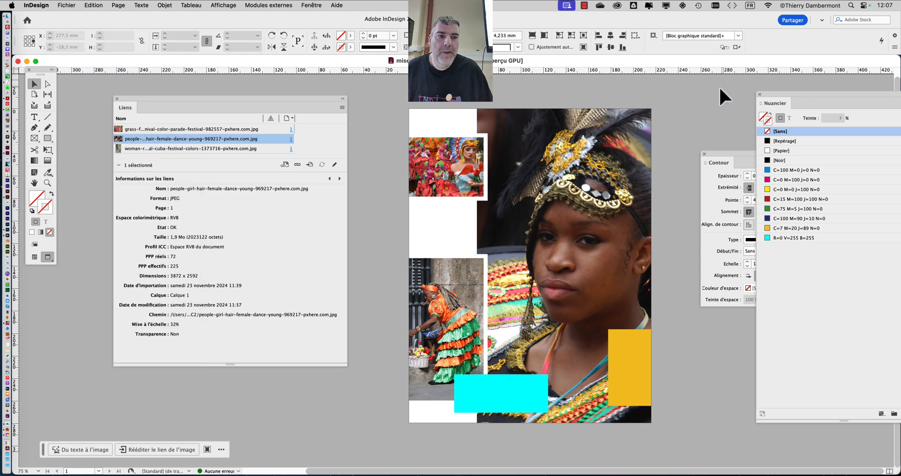
- Clear the workspace by closing the stroke settings and the swatches, leaving the link information open
click(613, 321)
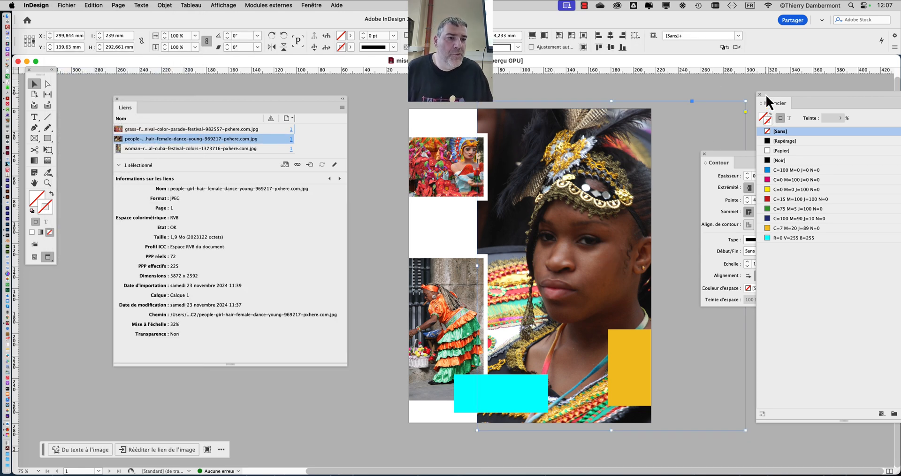
drag(766, 94, 792, 92)
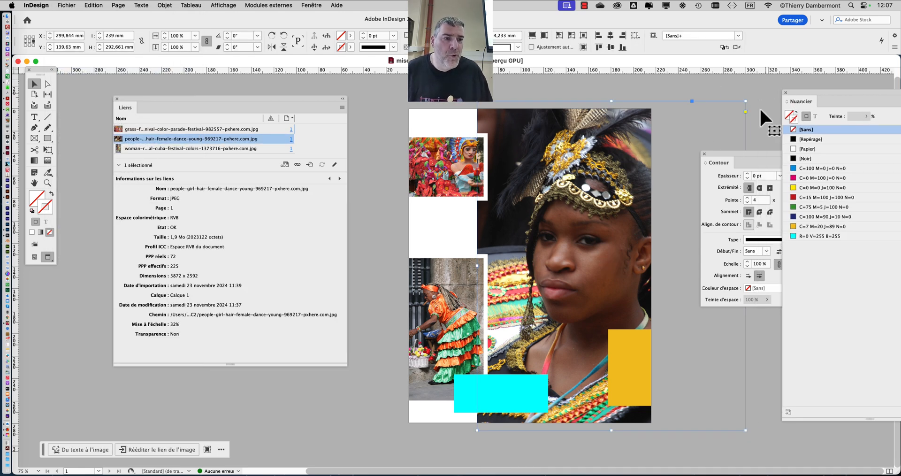
click(704, 153)
click(787, 92)
click(777, 140)
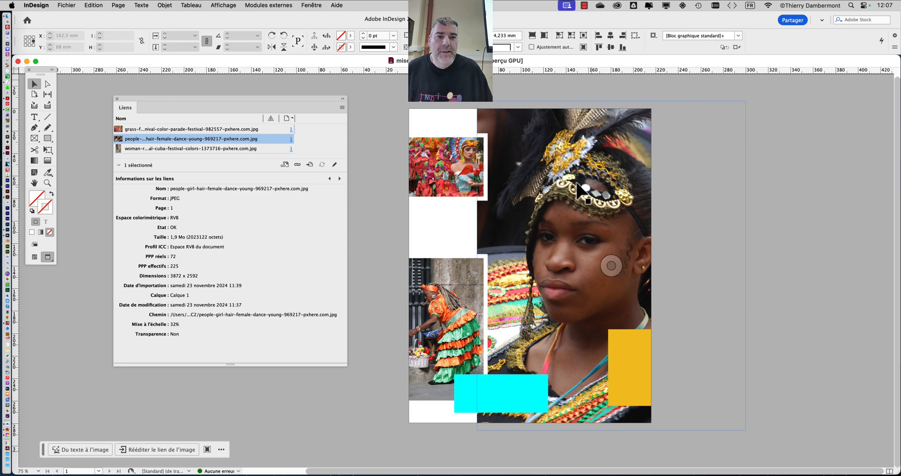
- Compare the effective resolutions of the feathered-headdress photo and the flower parade photo in their link information
click(577, 123)
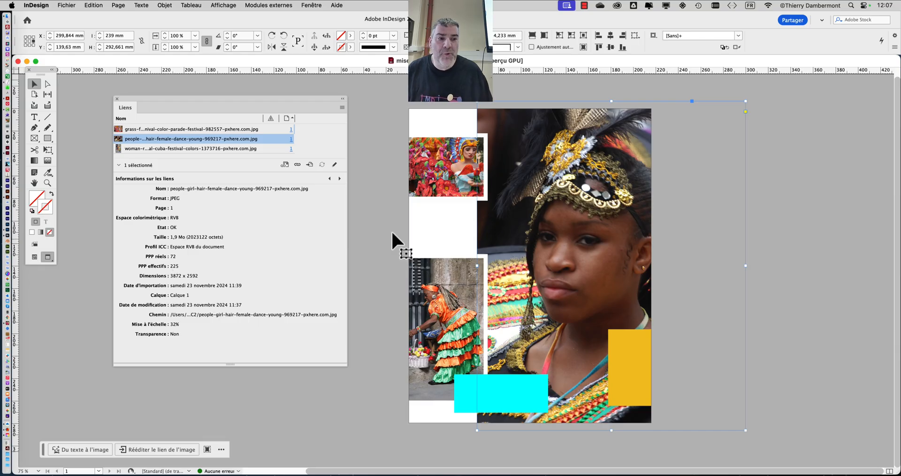
click(770, 189)
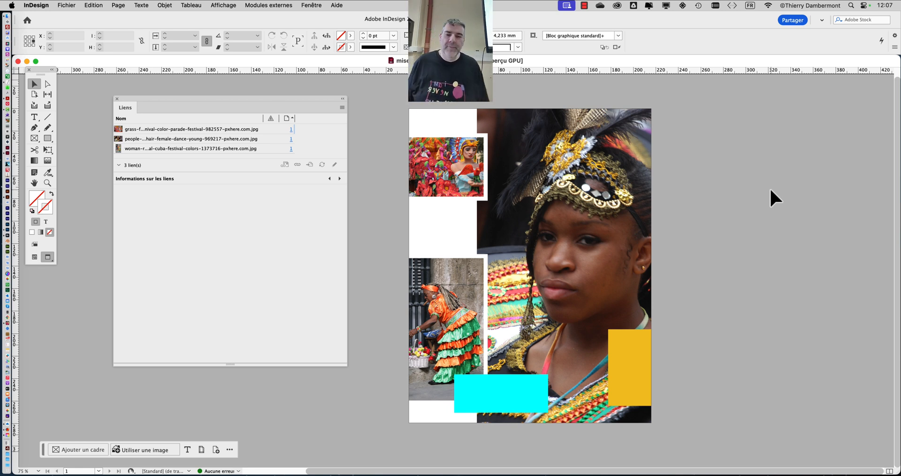
click(680, 168)
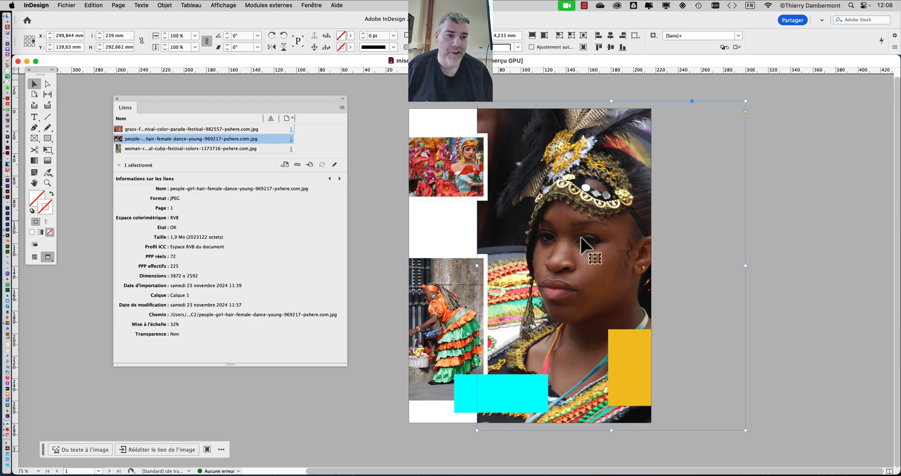
click(812, 206)
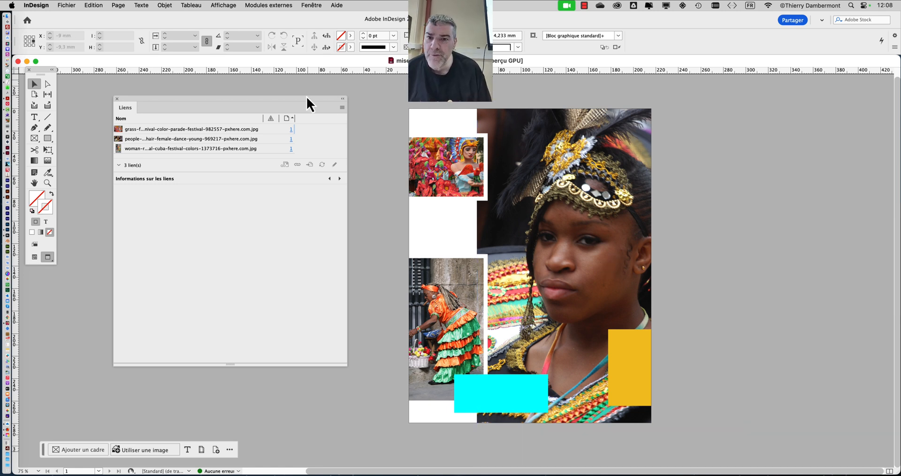
drag(314, 99, 353, 94)
click(436, 146)
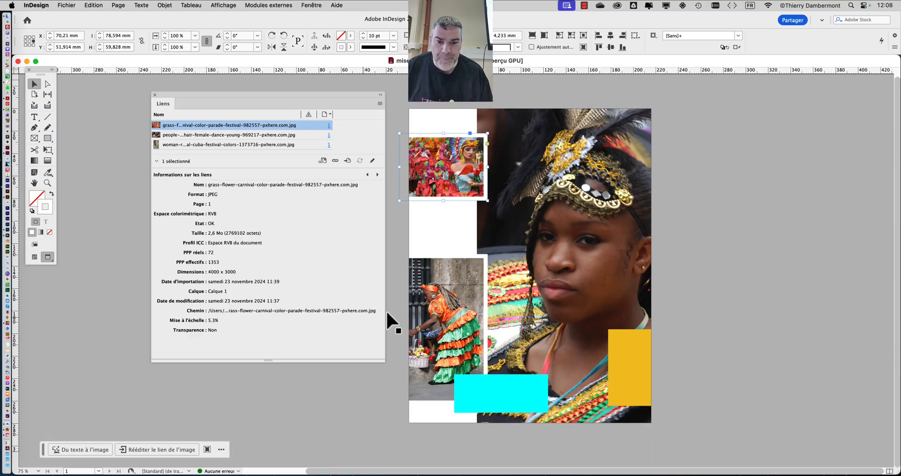
- Compare the effective resolutions of the orange-dress woman's photo and the feathered-headdress photo in their link information
click(423, 271)
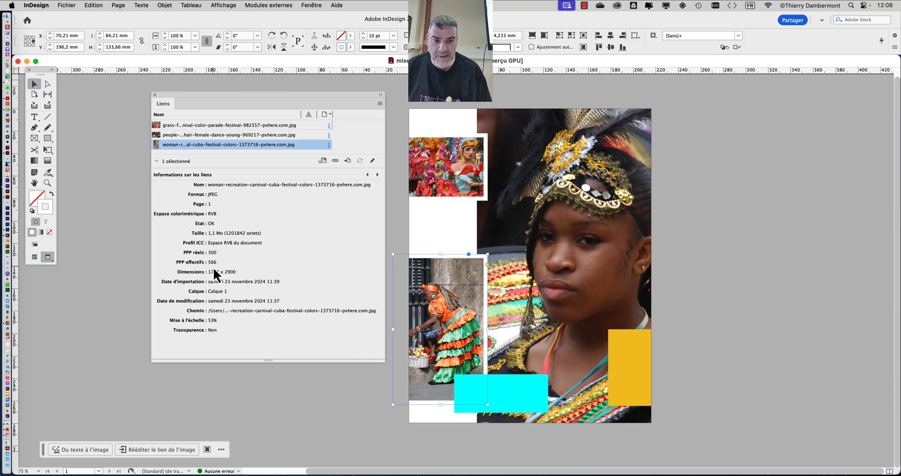
click(515, 111)
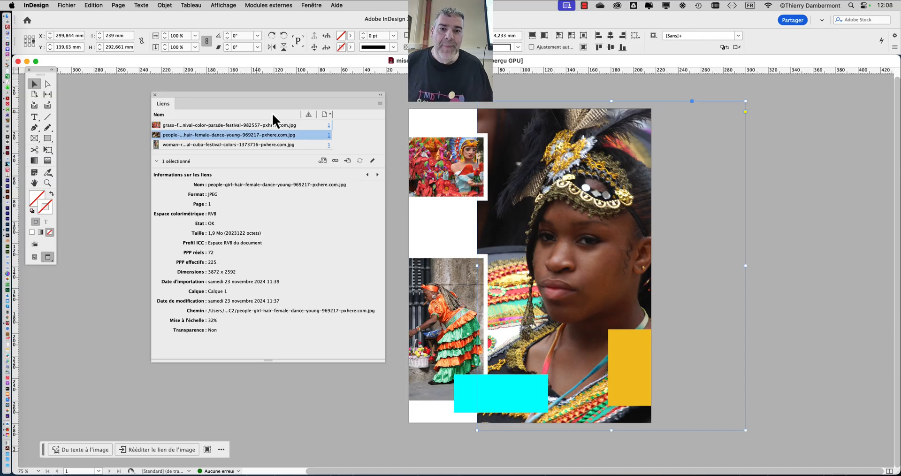
click(432, 89)
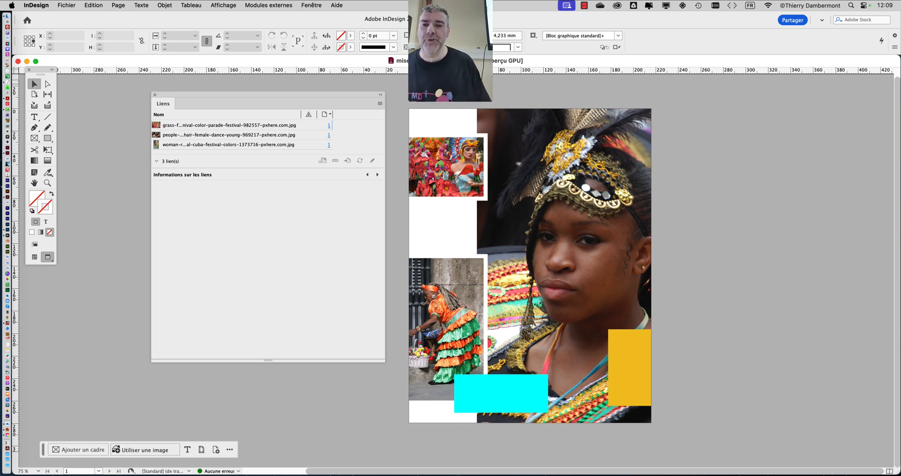
- Move the links panel farther from the page, give its link list more height and reduce the panel's overall size
drag(334, 97, 257, 97)
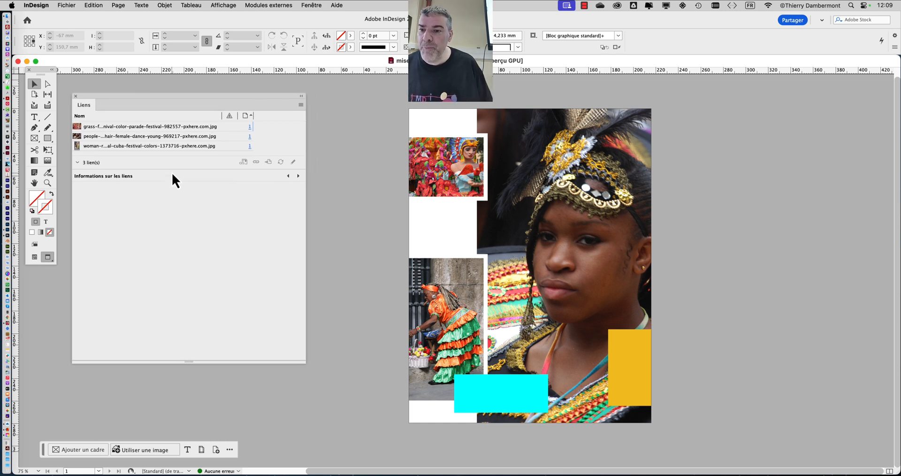
drag(174, 169, 180, 192)
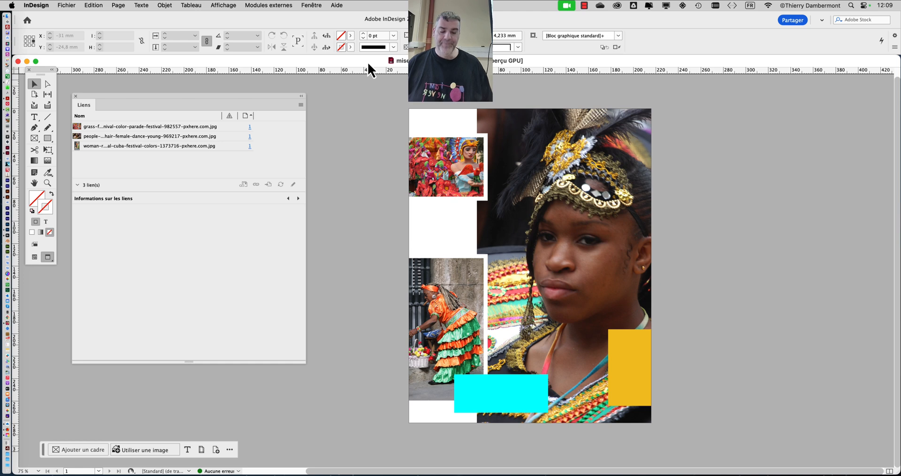
click(320, 1)
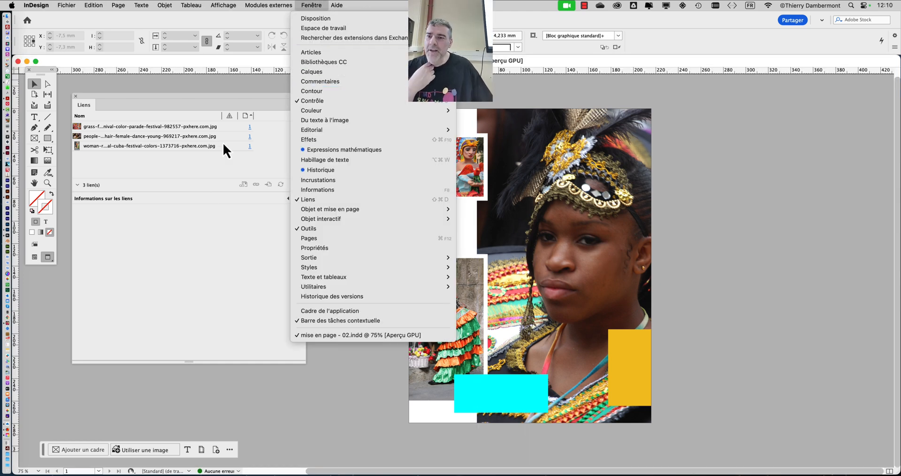
click(219, 261)
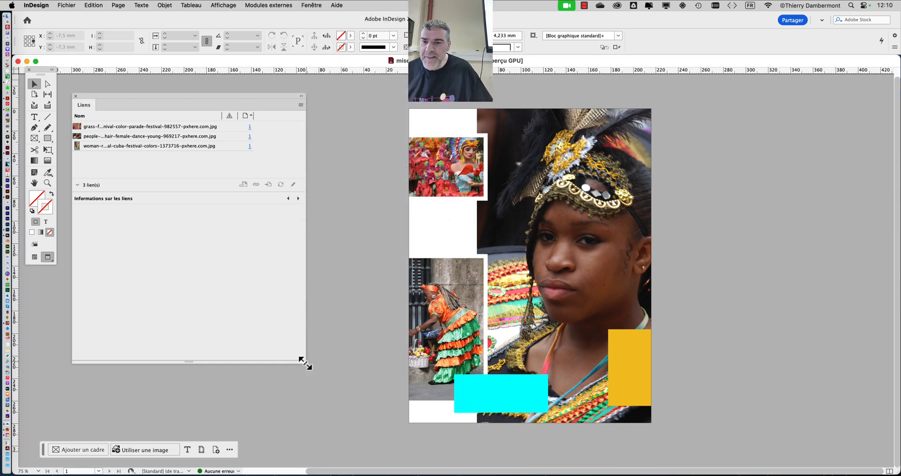
drag(306, 362, 295, 312)
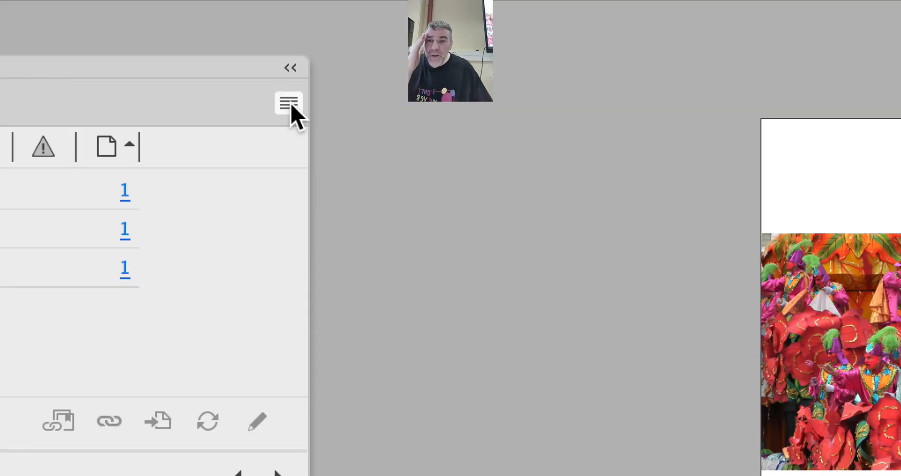
- Add the effective resolution (PPP effectifs) as a column in the link list
click(290, 104)
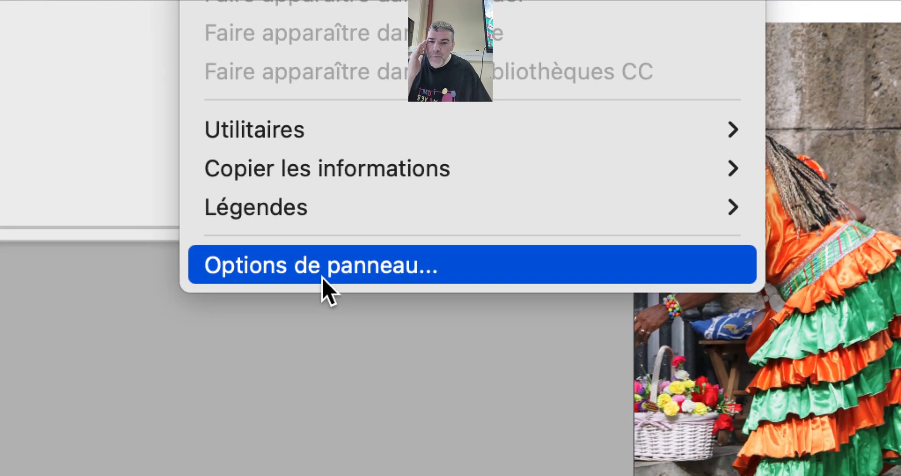
click(323, 278)
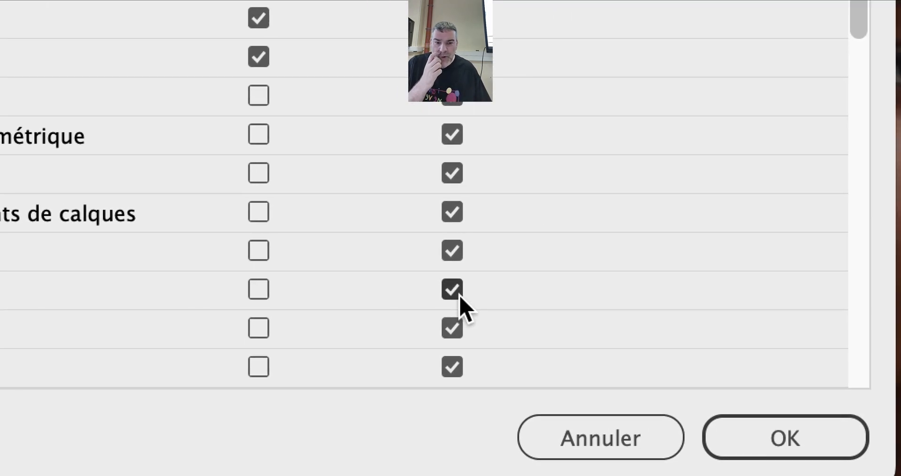
click(257, 293)
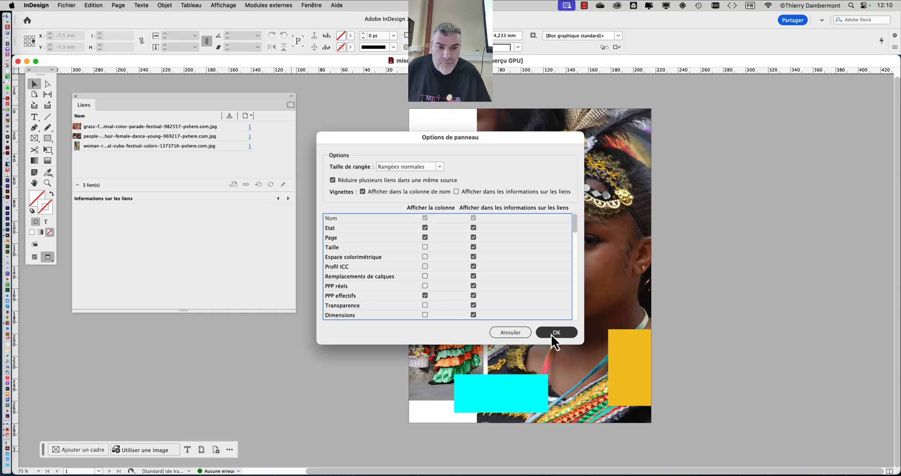
click(552, 334)
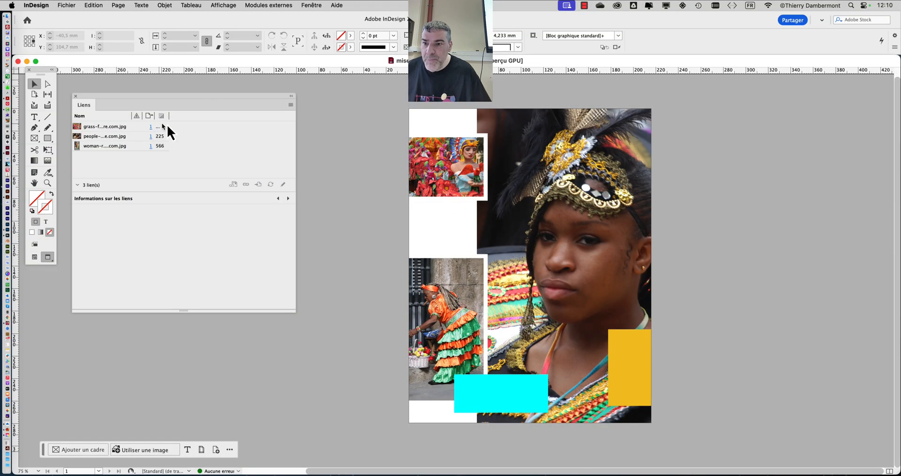
- Widen the links panel and its page and effective PPP columns so every resolution value is fully readable
drag(295, 312, 407, 299)
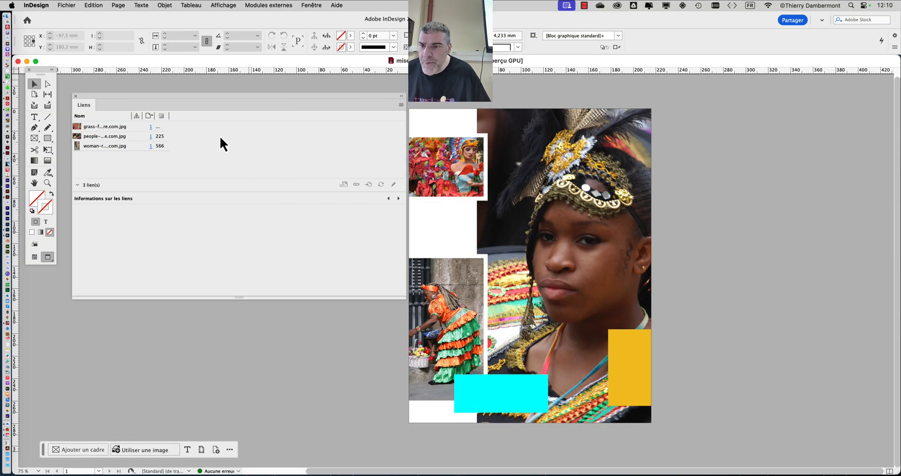
drag(169, 117, 196, 119)
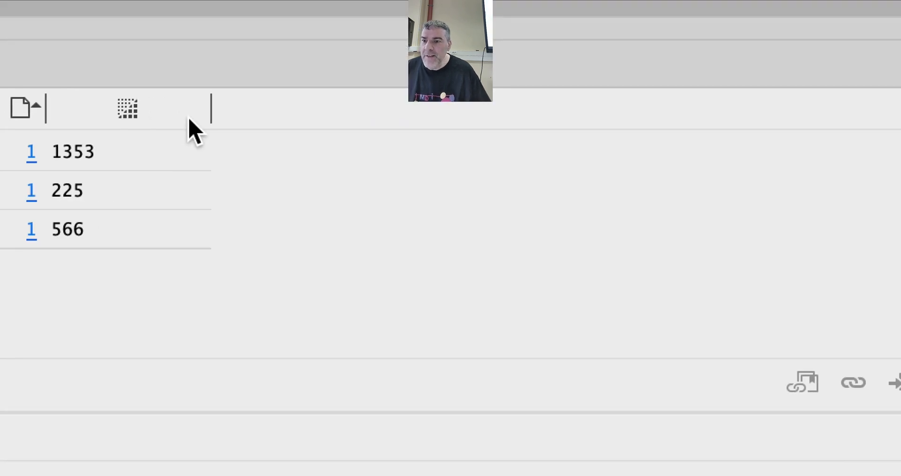
drag(210, 111, 92, 110)
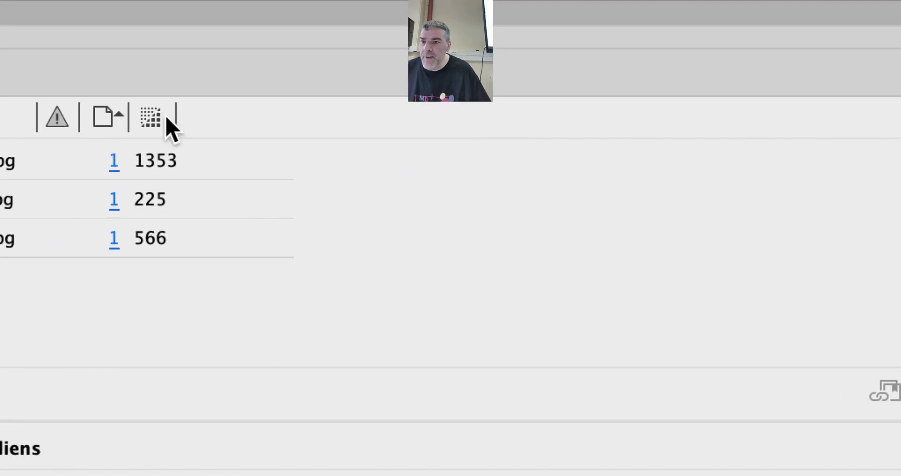
drag(176, 117, 248, 118)
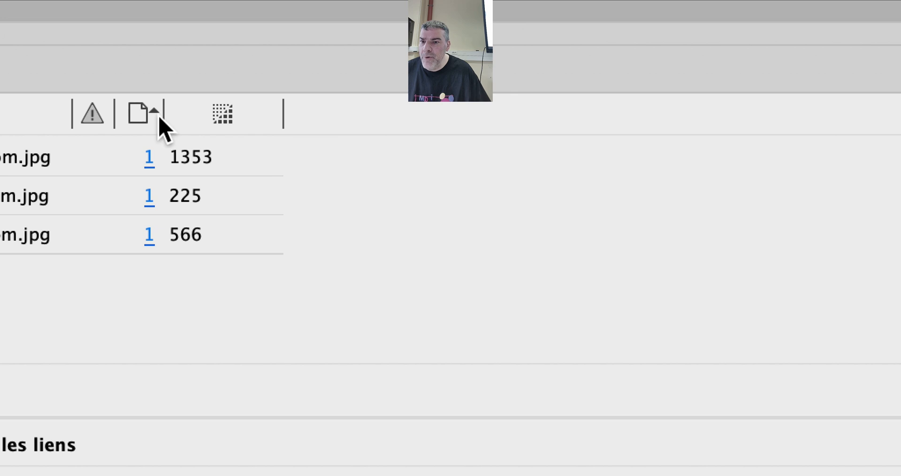
drag(160, 120, 189, 117)
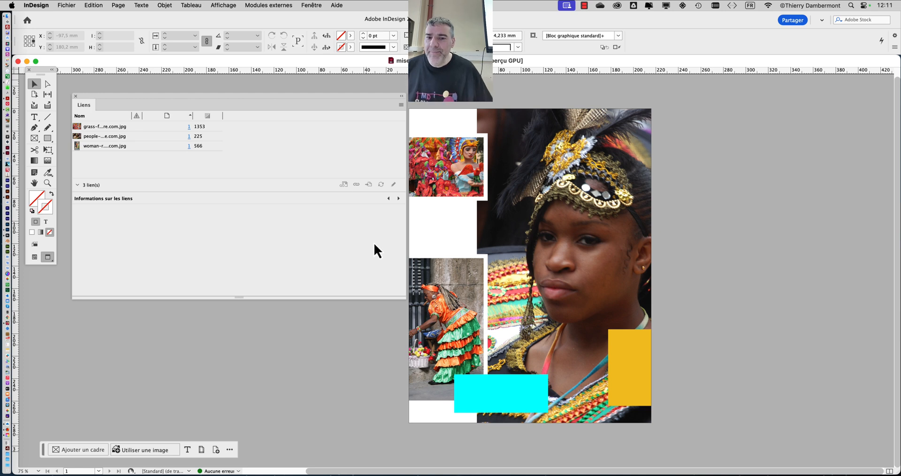
- Shrink the links panel and move it beside the large portrait, clear of the page, and shorten the document window
drag(403, 296, 268, 249)
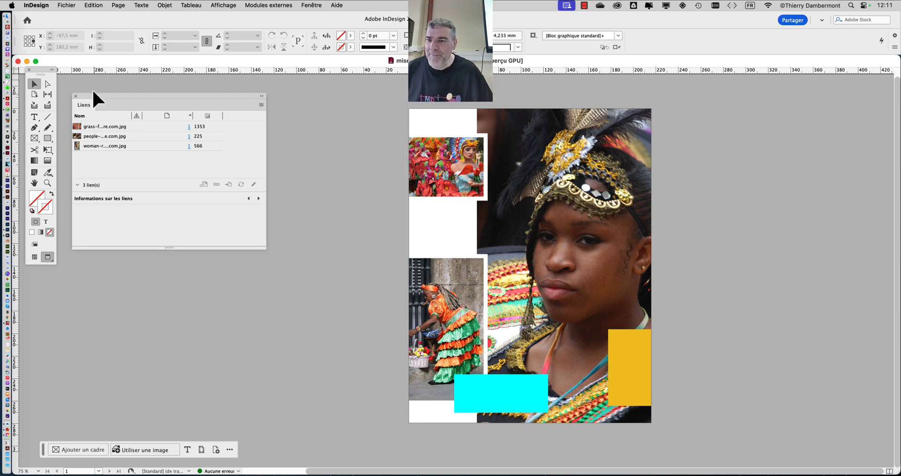
drag(111, 93, 711, 103)
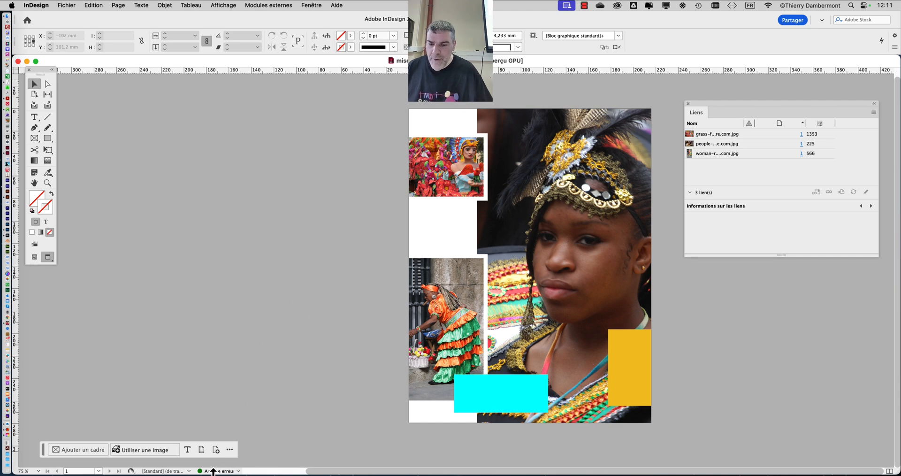
drag(897, 473, 888, 428)
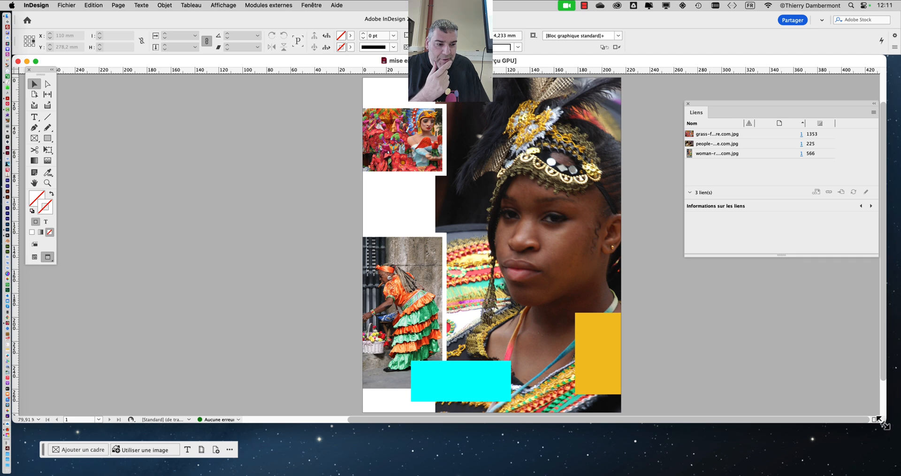
mouse_move(878, 419)
mouse_down()
mouse_move(892, 450)
mouse_move(891, 428)
mouse_up()
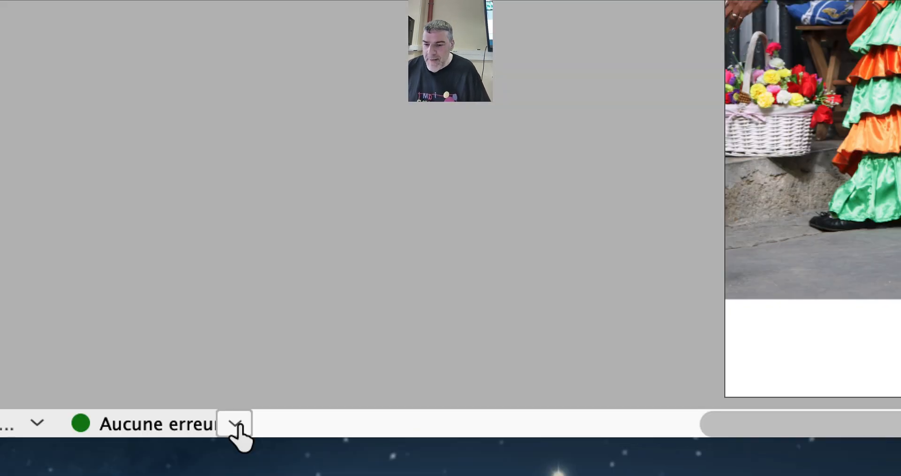
- Open the preflight panel (Contrôle en amont), reduce its height and place it on the empty pasteboard near the tools
click(235, 424)
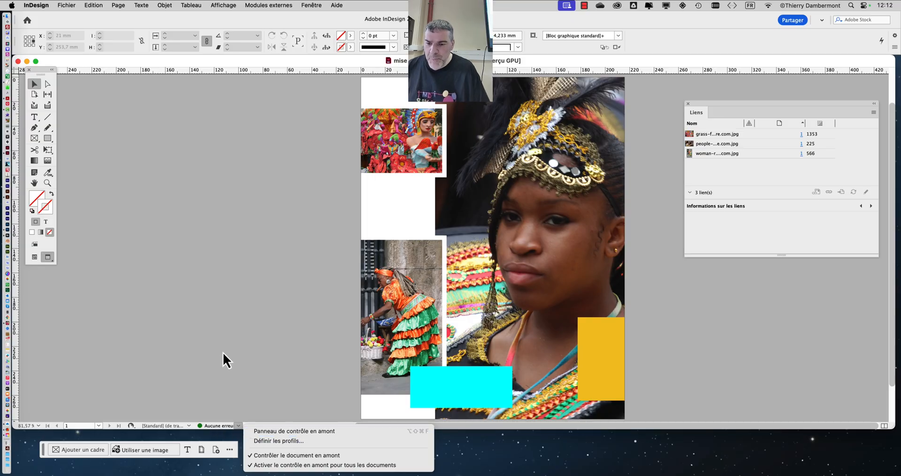
click(20, 111)
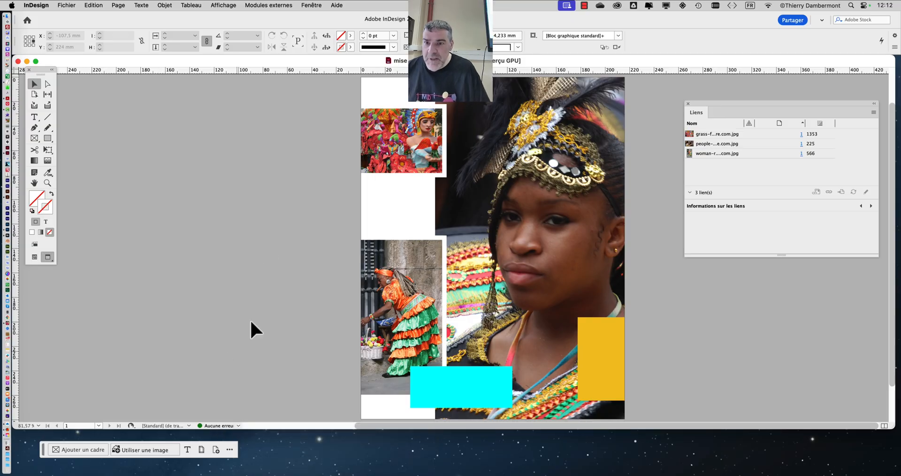
click(321, 3)
mouse_move(330, 261)
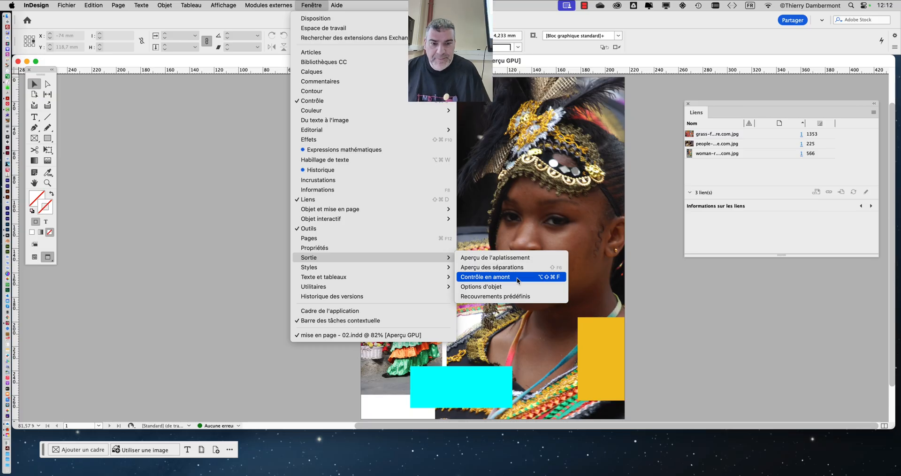
click(516, 277)
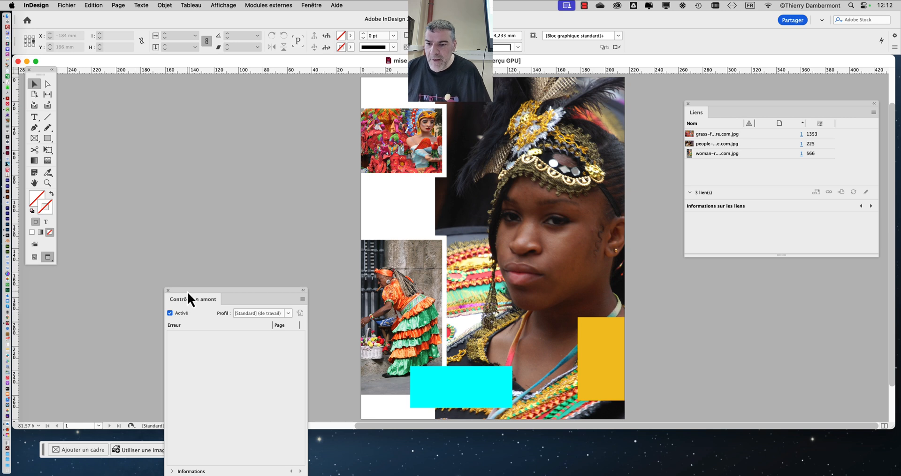
drag(187, 291, 182, 108)
drag(303, 311, 315, 222)
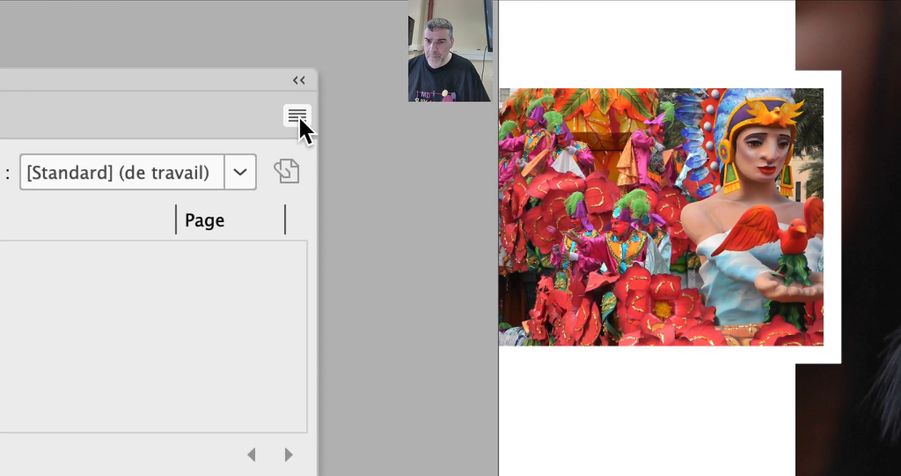
click(360, 99)
click(286, 105)
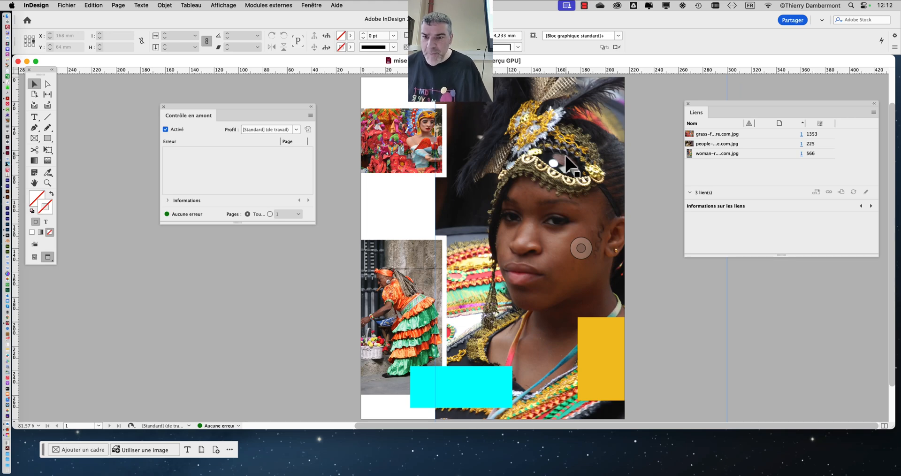
drag(178, 111, 107, 101)
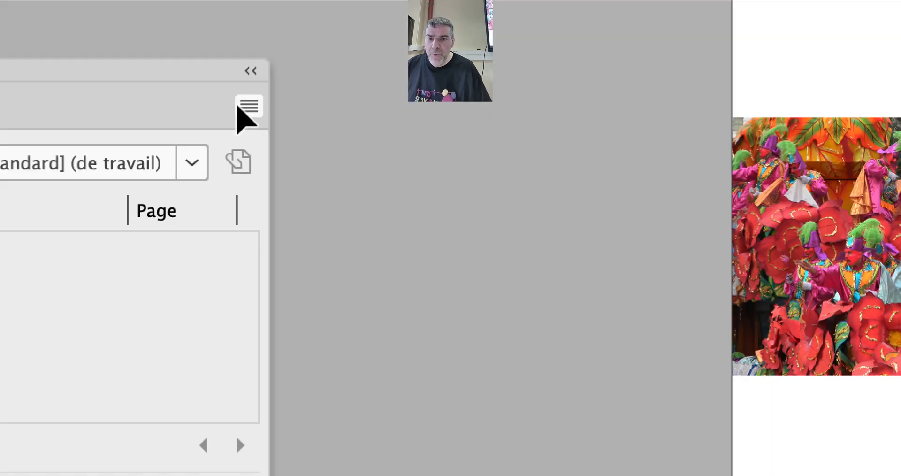
- Create a new preflight profile named montrer images sous 300dpi and shift the profile dialog upward
click(238, 108)
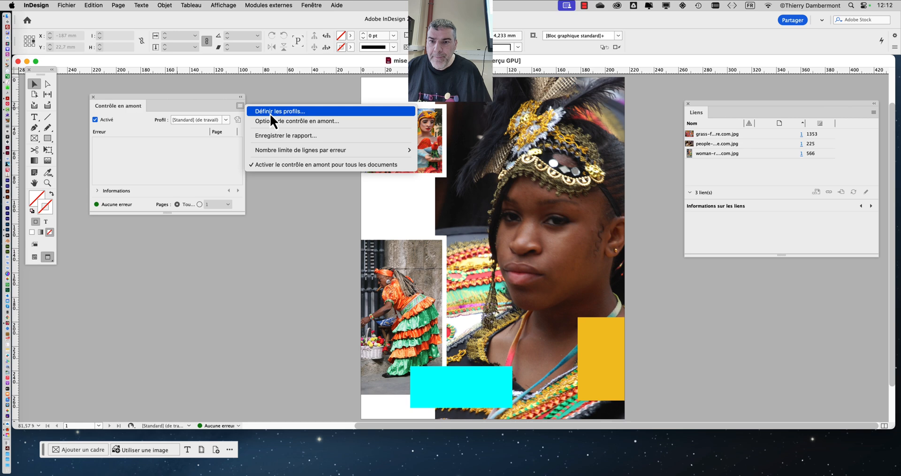
click(271, 112)
drag(323, 162, 295, 120)
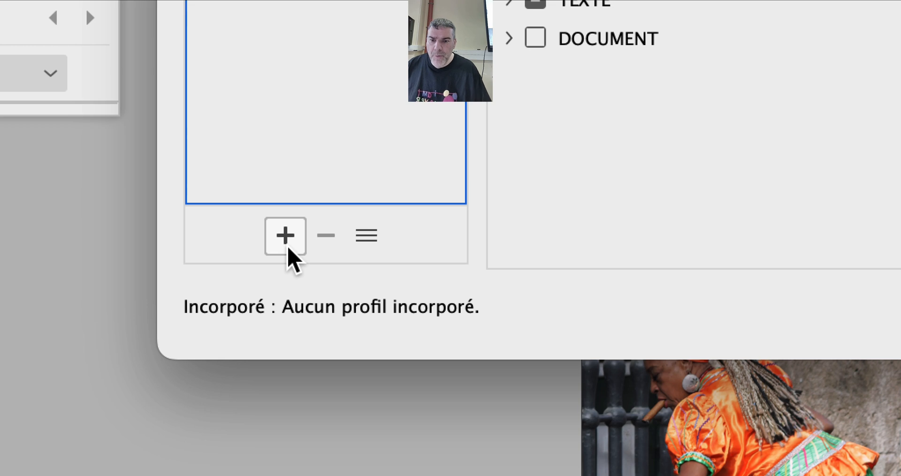
click(288, 247)
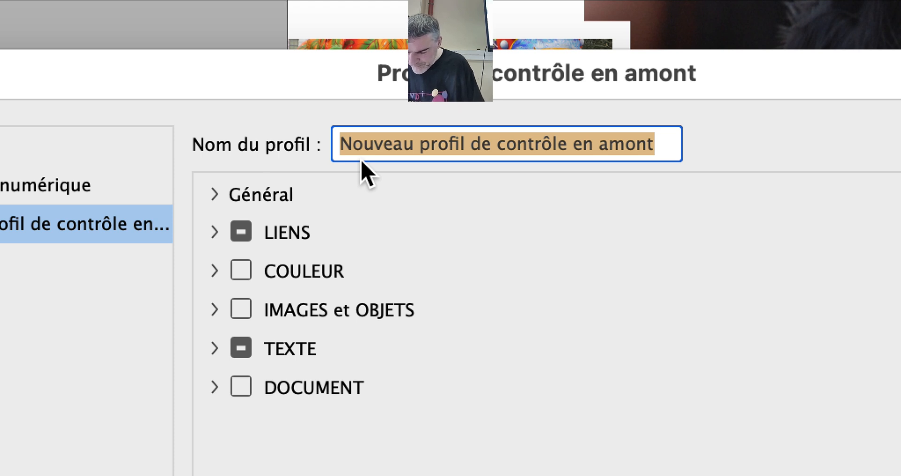
text(mo)
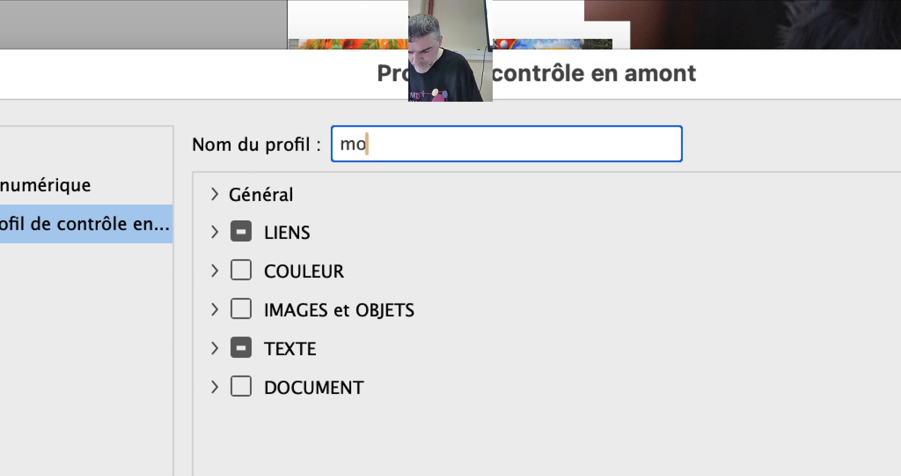
text(ntrer images sous 300dpiu)
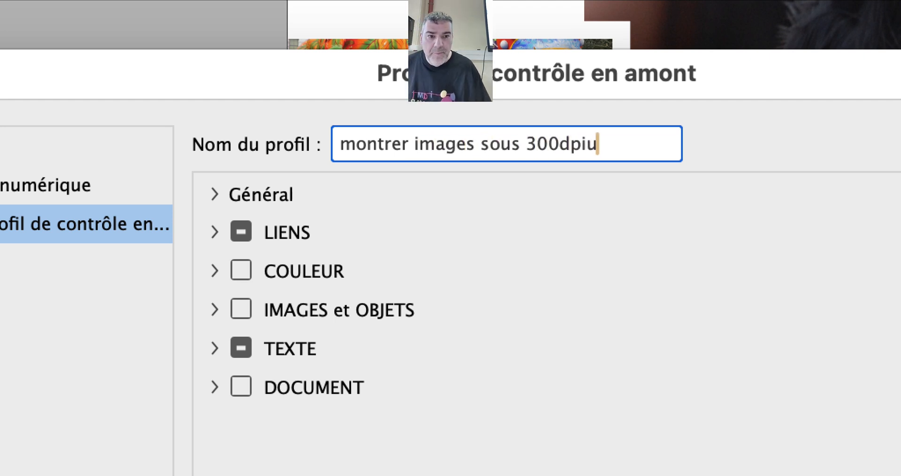
key(BackSpace)
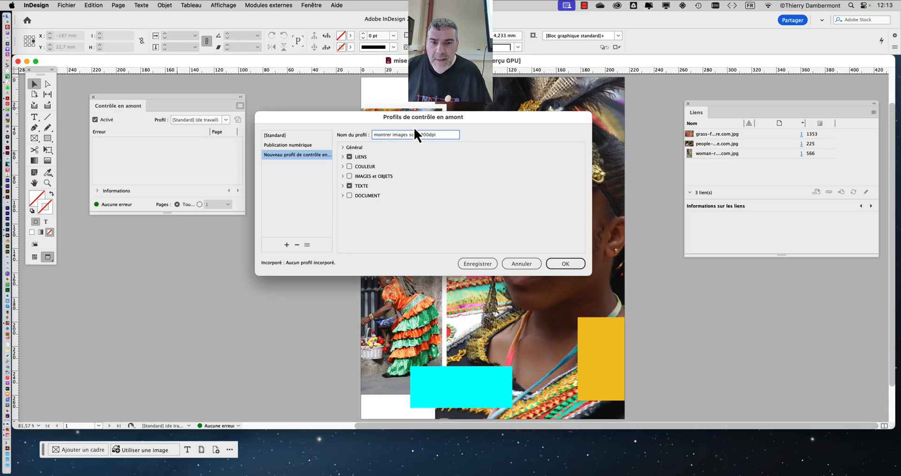
drag(417, 119, 414, 95)
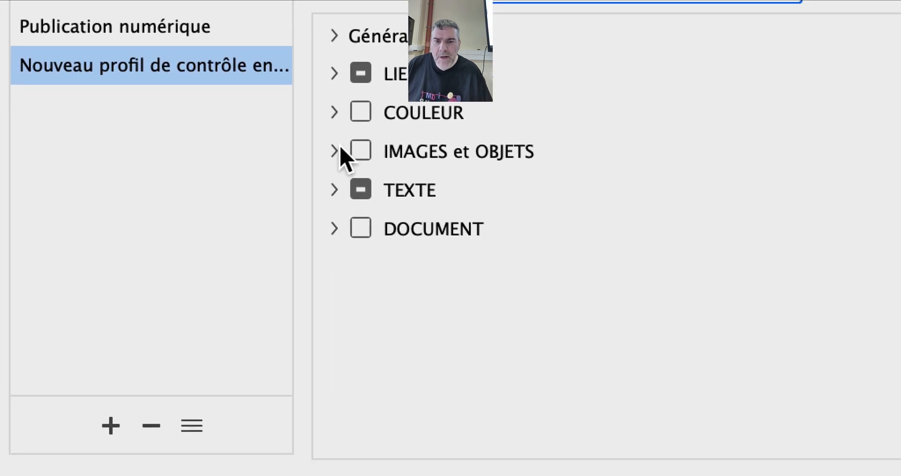
- Enable the image resolution check in the profile, set the minimum for colour images to 300 and save the profile
click(336, 210)
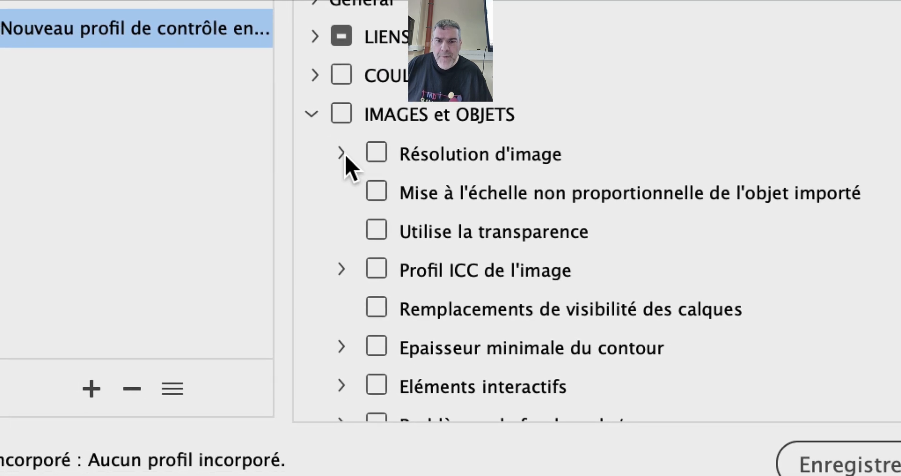
click(346, 157)
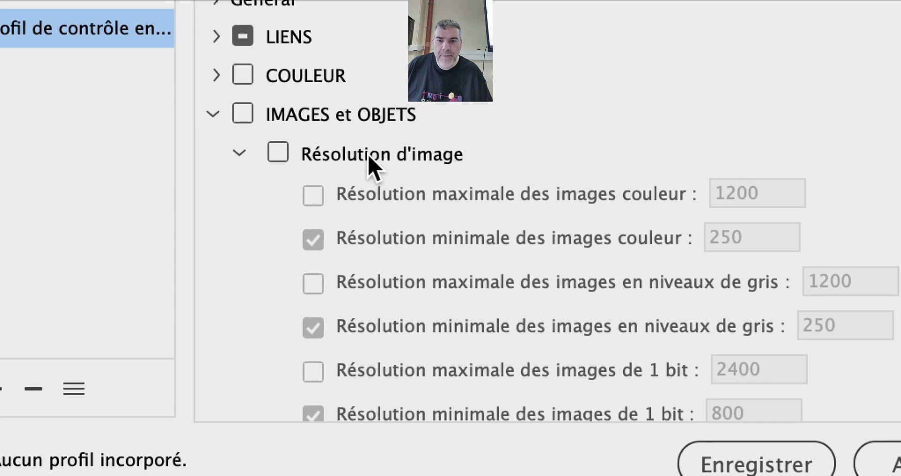
click(280, 155)
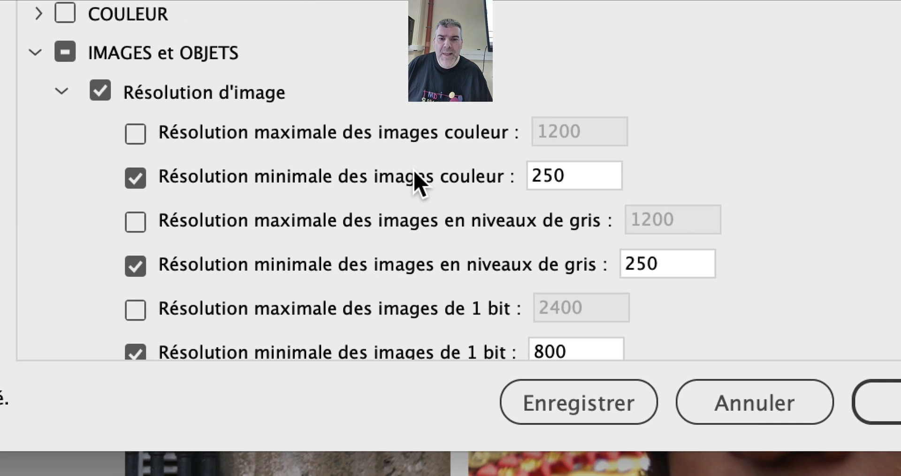
double_click(537, 176)
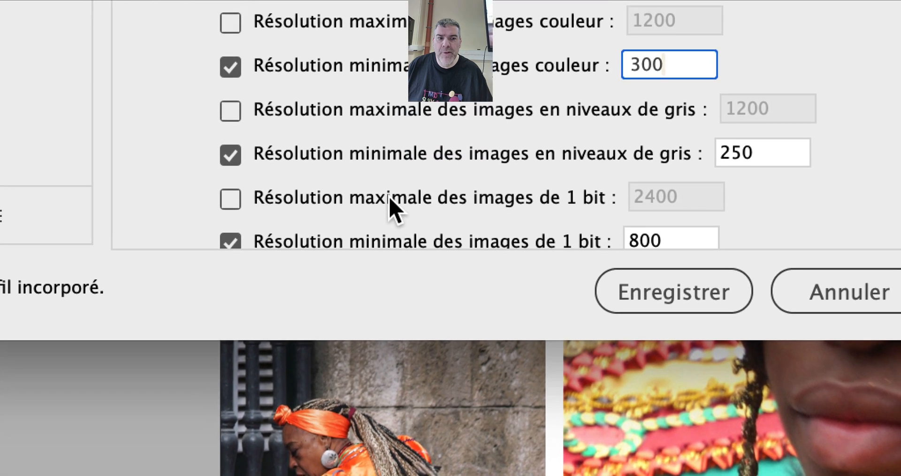
scroll(396, 206, down, 2)
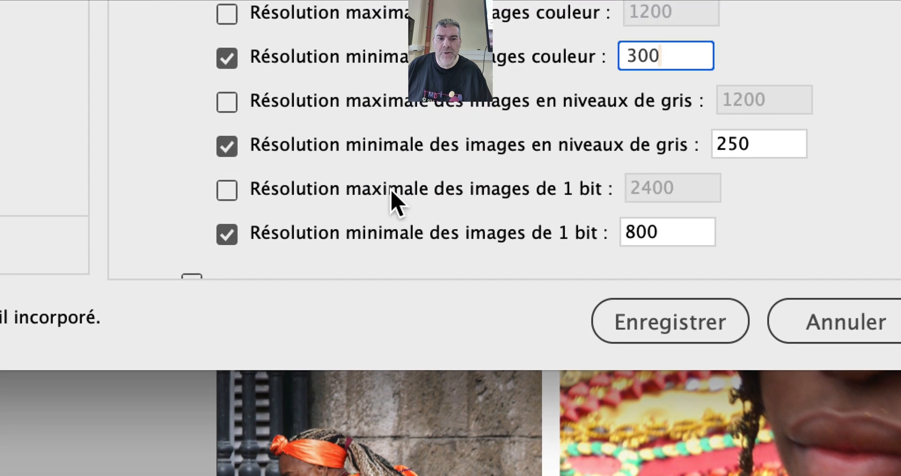
scroll(392, 195, up, 2)
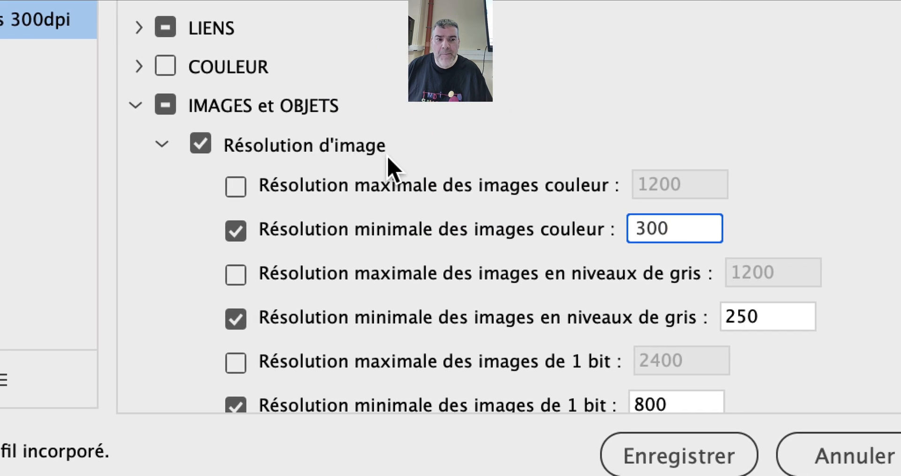
double_click(714, 229)
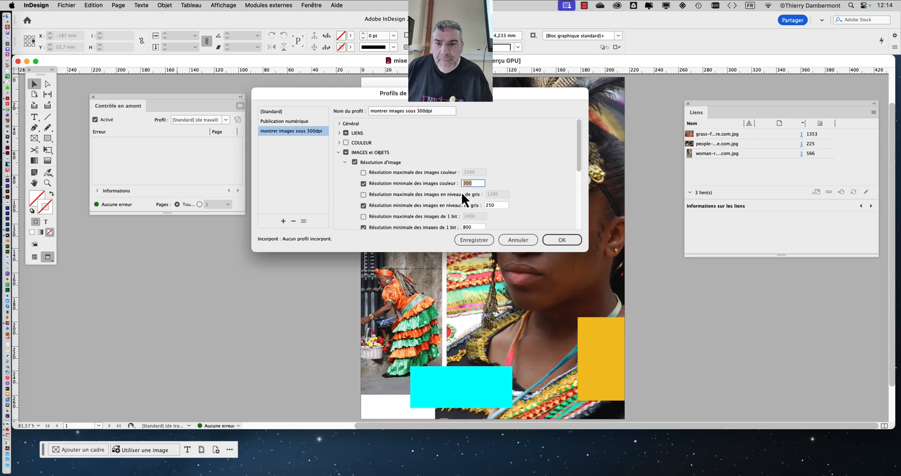
click(480, 244)
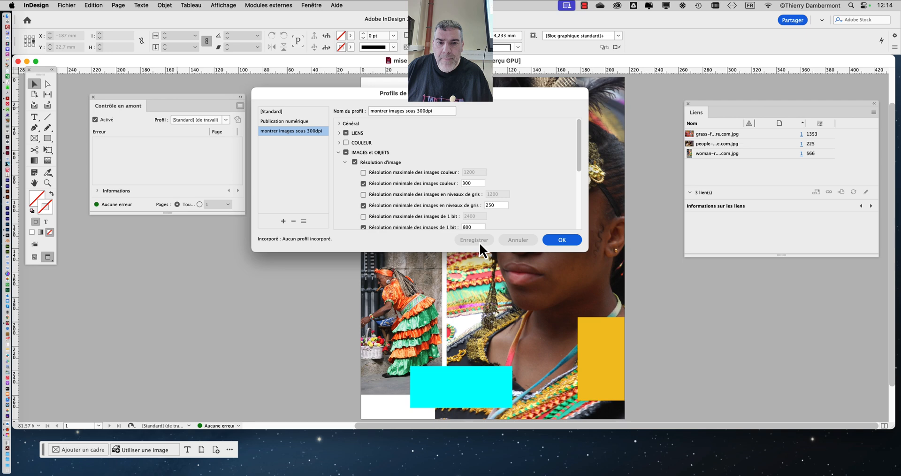
click(563, 239)
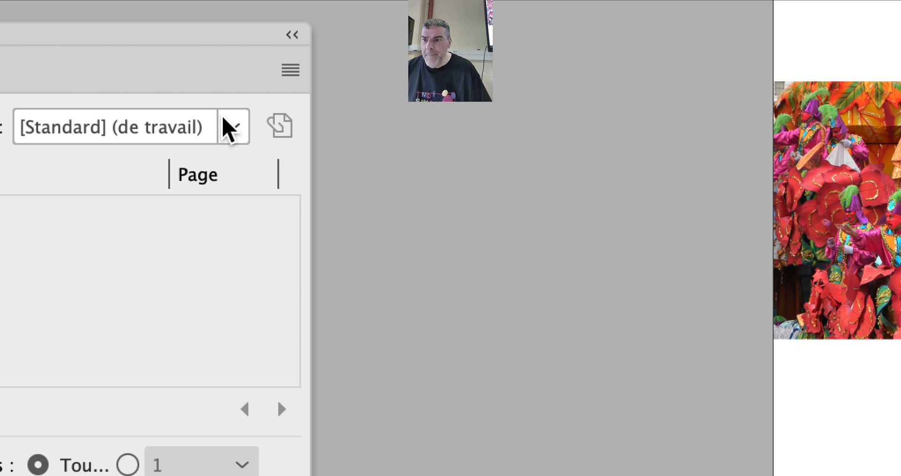
- Apply the preflight profile montrer images sous 300dpi, then make the preflight panel taller and move it closer to the page
click(229, 129)
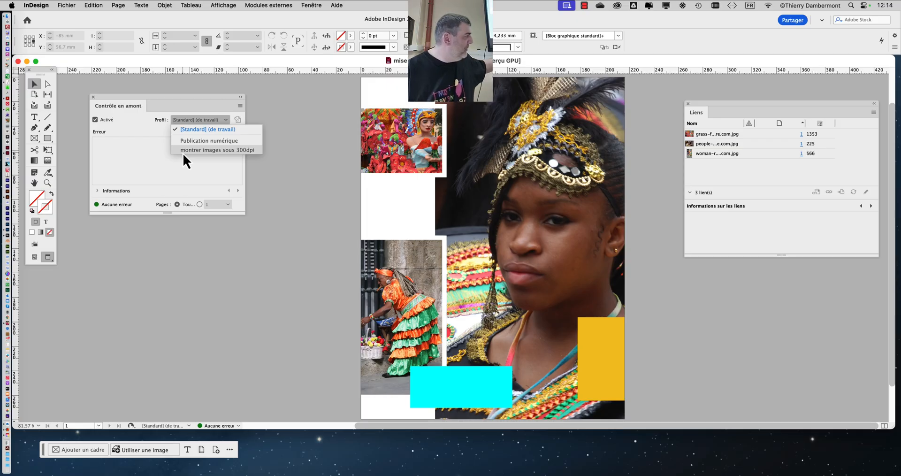
click(183, 154)
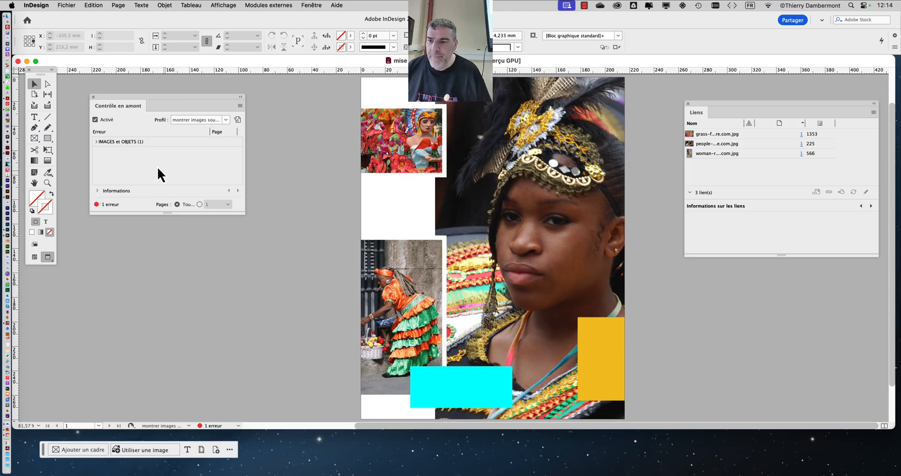
drag(246, 213, 236, 254)
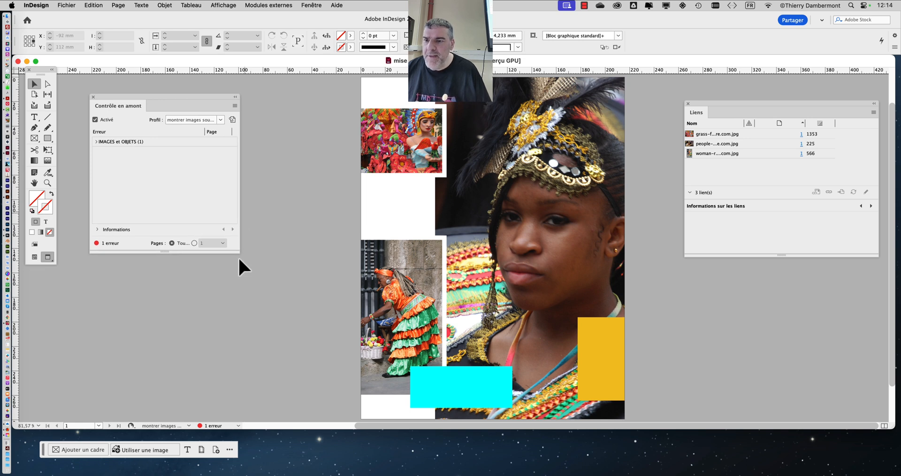
drag(150, 96, 201, 117)
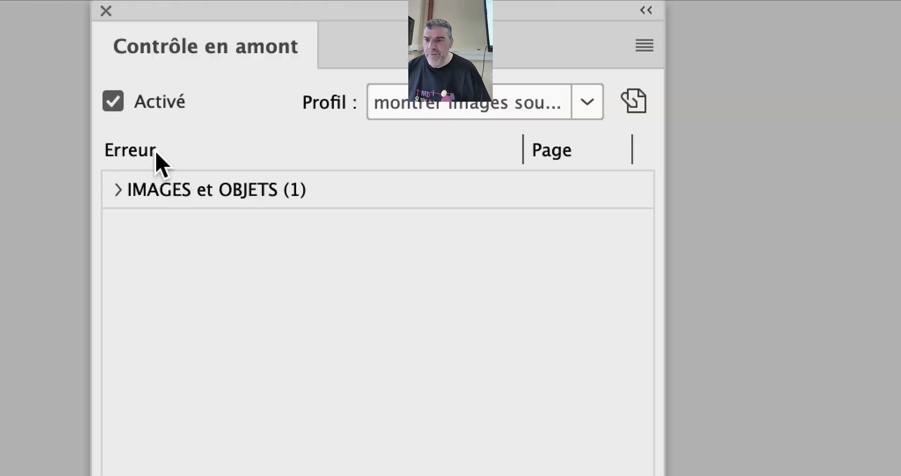
- Expand the IMAGES et OBJETS and Résolution d'image errors down to the flagged image, and shift the preflight panel towards the tools
click(127, 187)
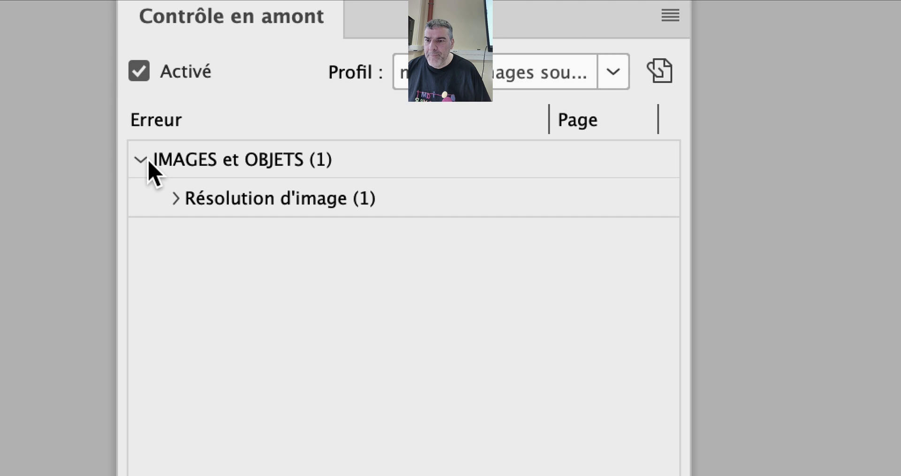
click(156, 169)
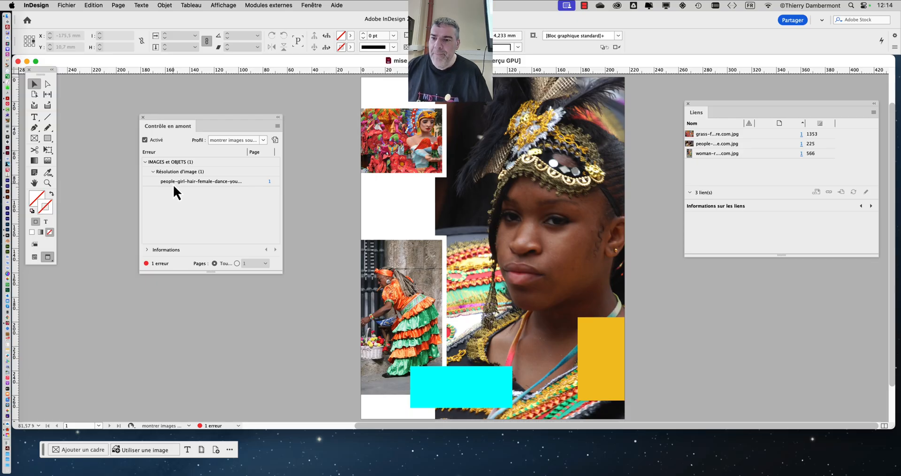
drag(196, 116, 167, 115)
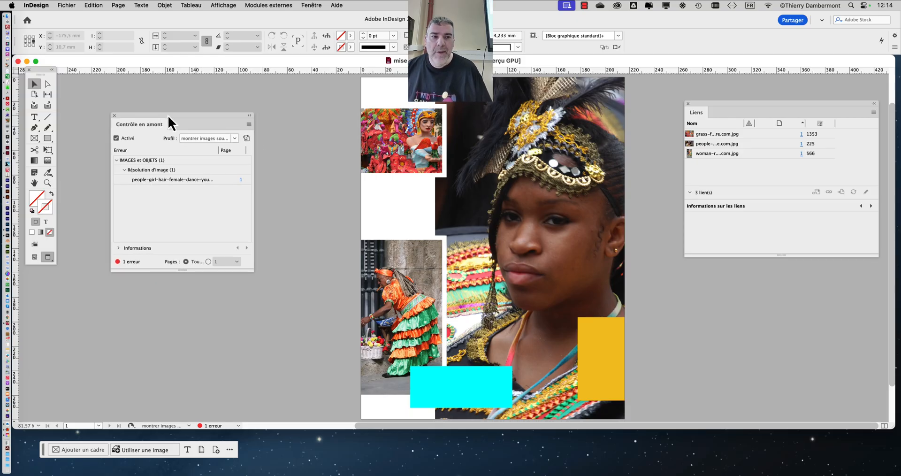
- Zoom out to 50 %, select the large portrait and enlarge the links panel to show all its link information, clear of the image
drag(709, 105, 736, 110)
key(super+minus)
key(super+minus)
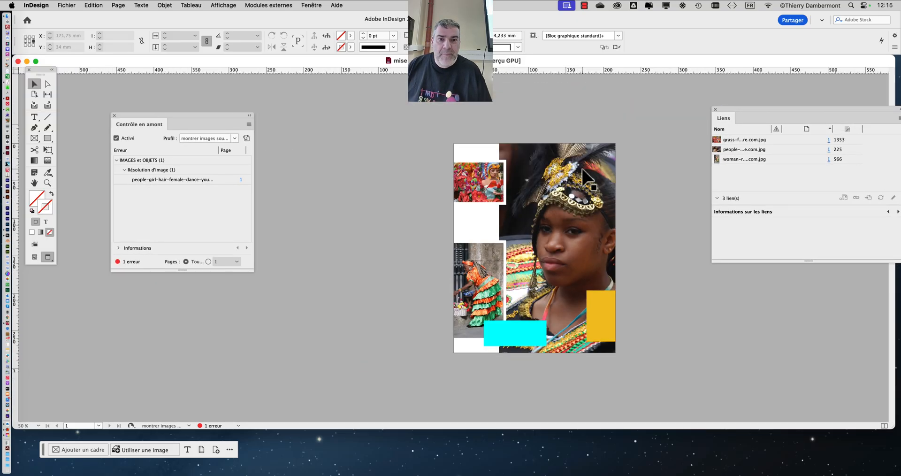
click(550, 155)
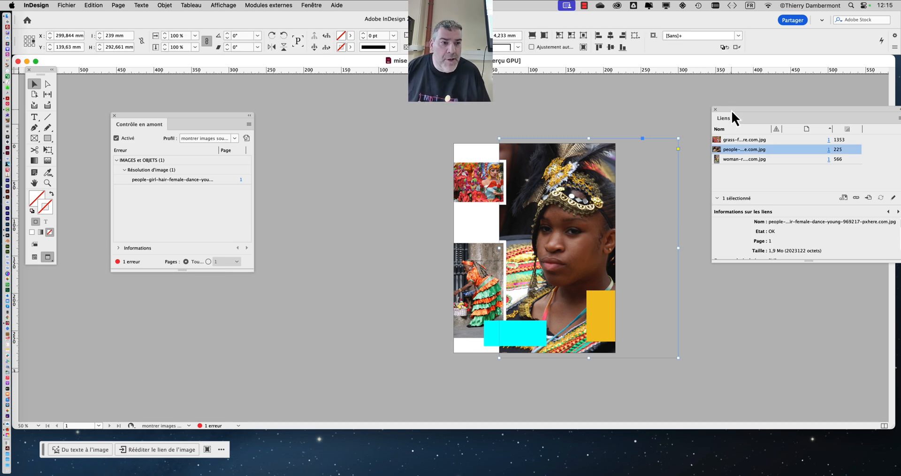
mouse_move(732, 111)
mouse_down()
mouse_move(532, 85)
mouse_move(646, 92)
mouse_move(732, 111)
mouse_up()
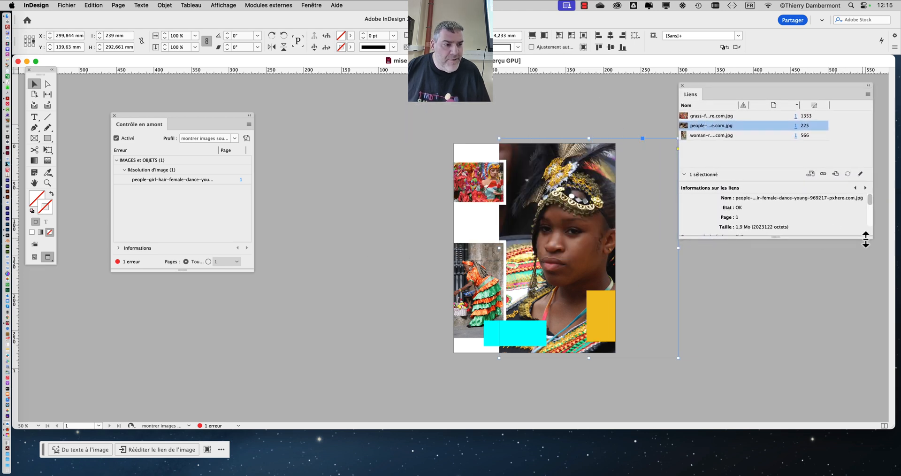
drag(866, 246, 868, 383)
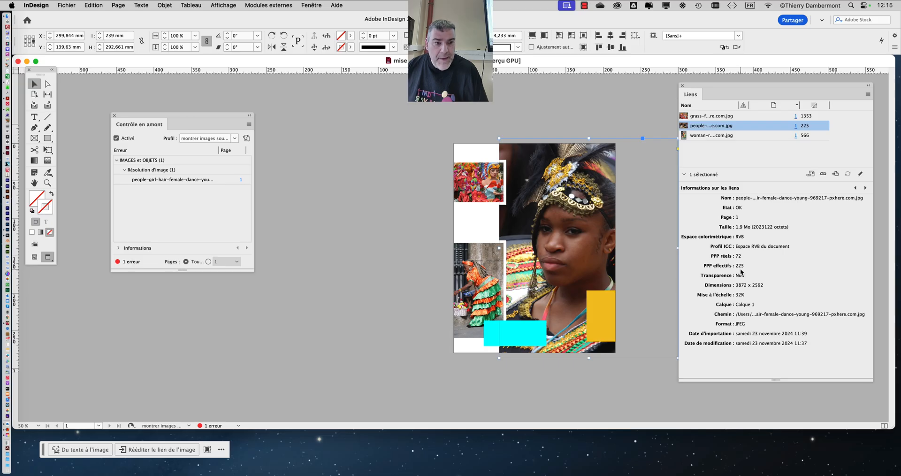
drag(712, 86, 736, 90)
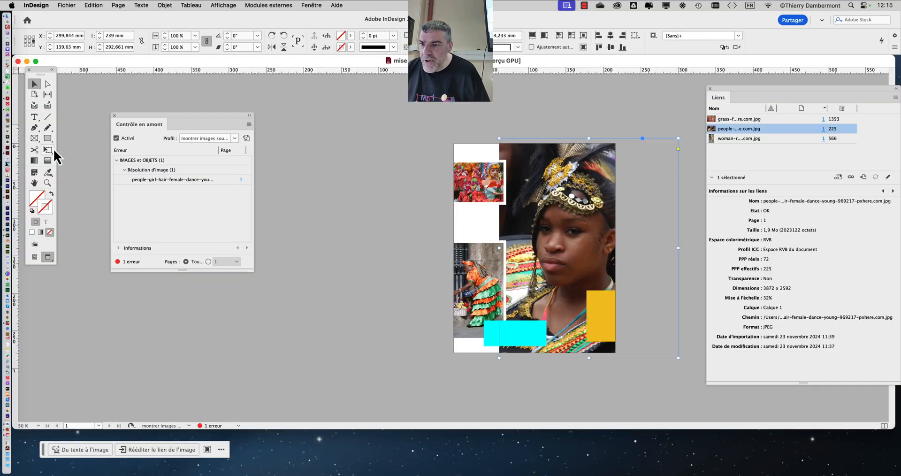
- Scale the large portrait down with the Free Transform tool to about 178 × 218 mm, reaching 302 effective PPP
click(48, 149)
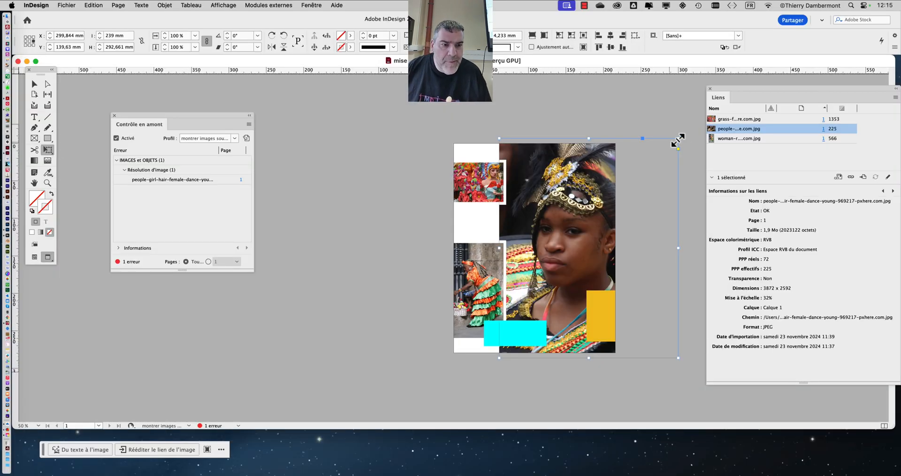
drag(678, 140, 650, 165)
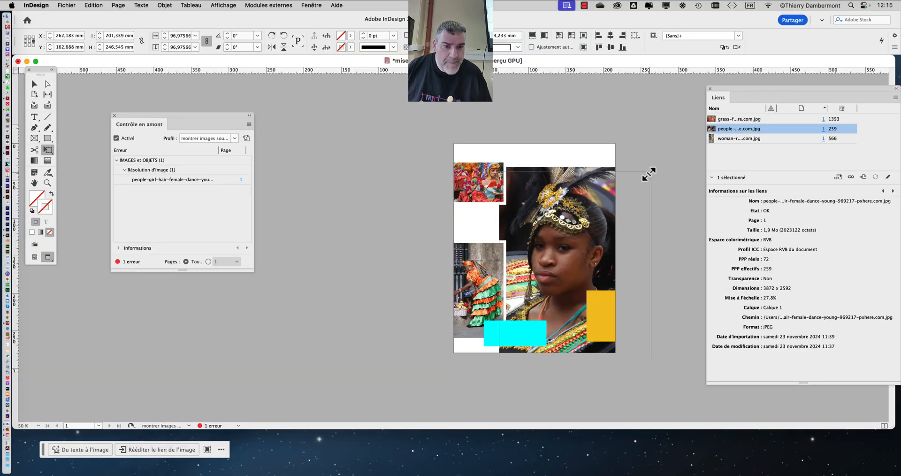
drag(655, 167, 644, 180)
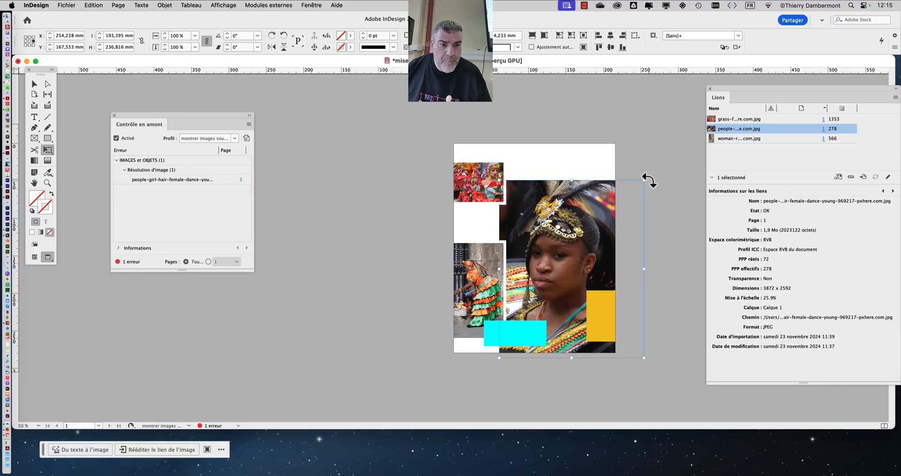
drag(646, 182, 632, 195)
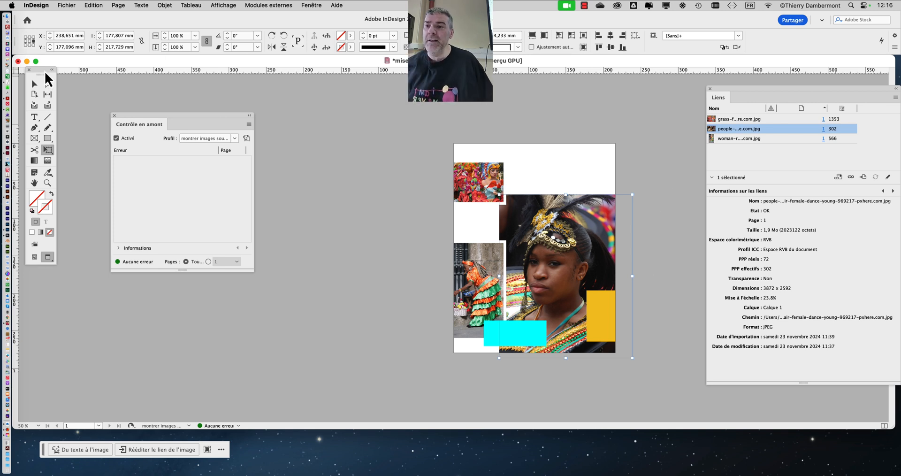
- Lower the tools panel, move the portrait slightly up the page with the Selection tool and deselect it
drag(46, 74, 50, 114)
click(38, 123)
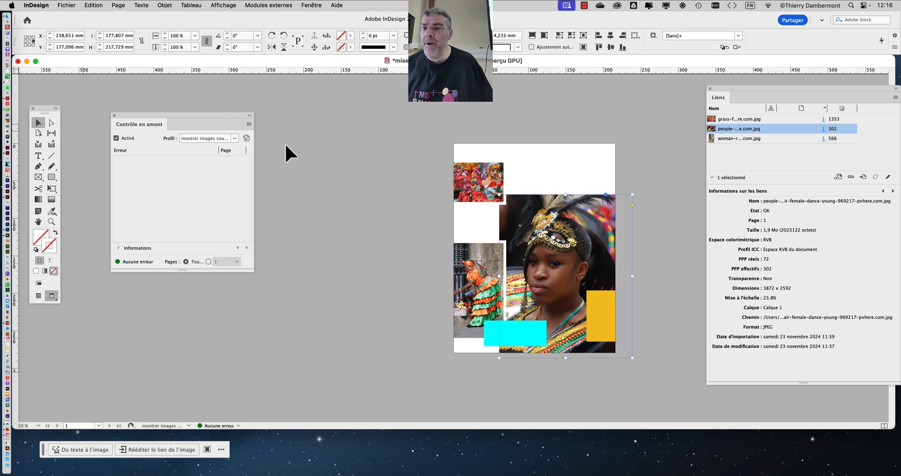
click(359, 140)
drag(571, 207, 571, 191)
click(324, 222)
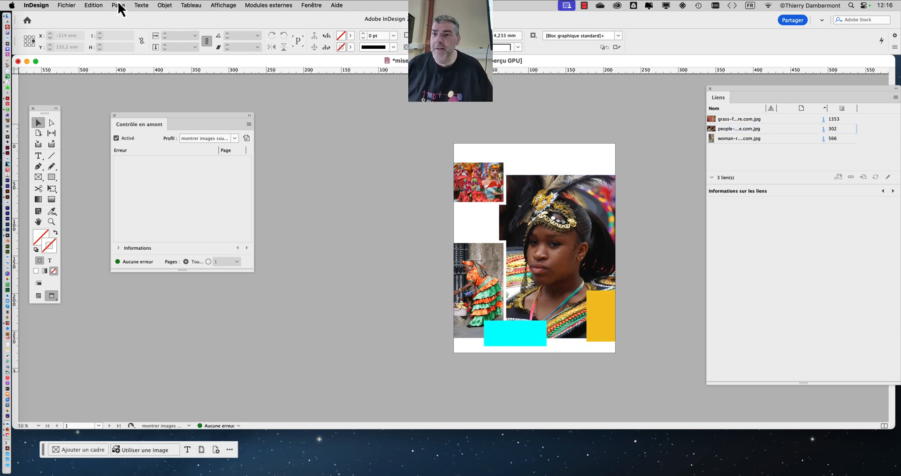
- Start exporting the layout as mise en page - 02.pdf in Adobe PDF (impression) format and show the output (Sortie) settings
click(63, 3)
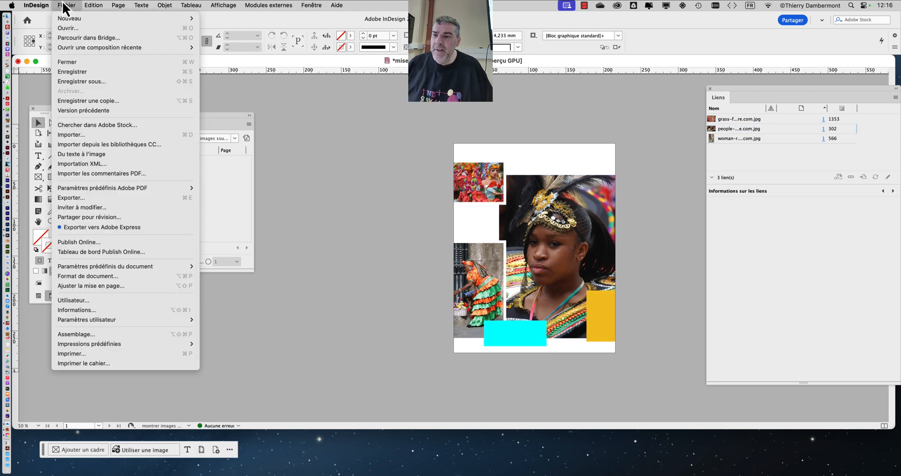
click(86, 200)
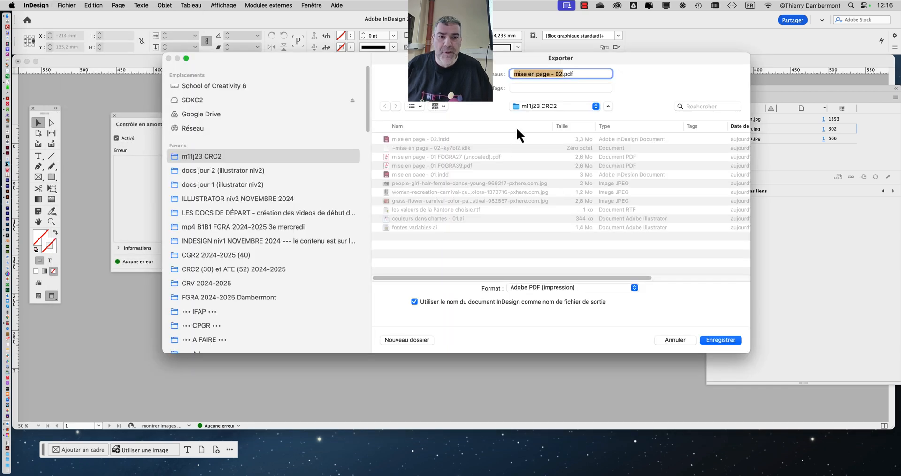
click(734, 340)
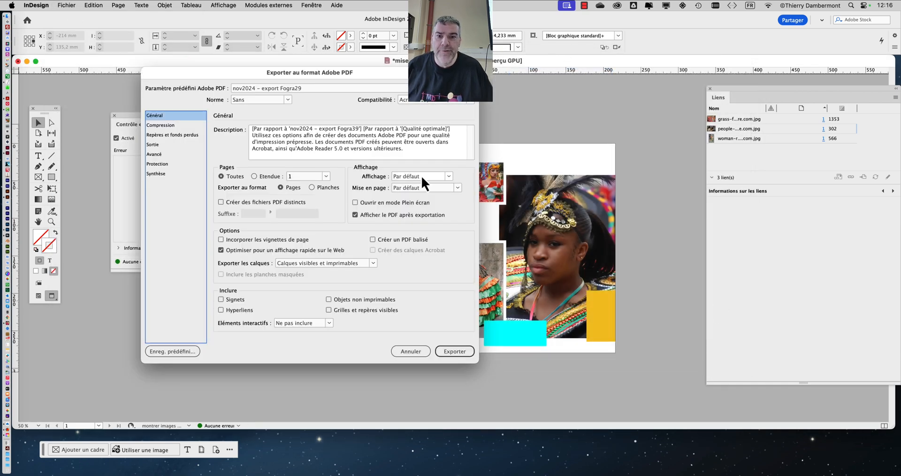
click(174, 134)
click(168, 144)
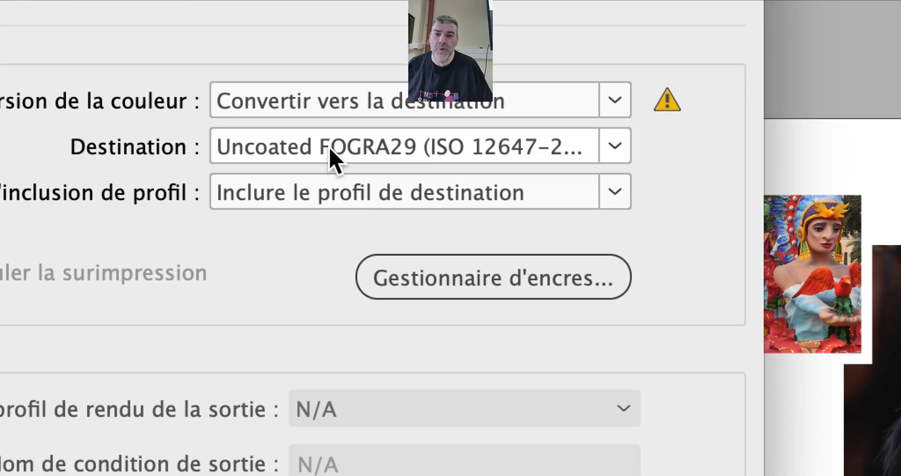
- Look through the destination profiles of the PDF export, try Coated FOGRA27 (ISO 12647-2:2004) and cancel the export
click(357, 178)
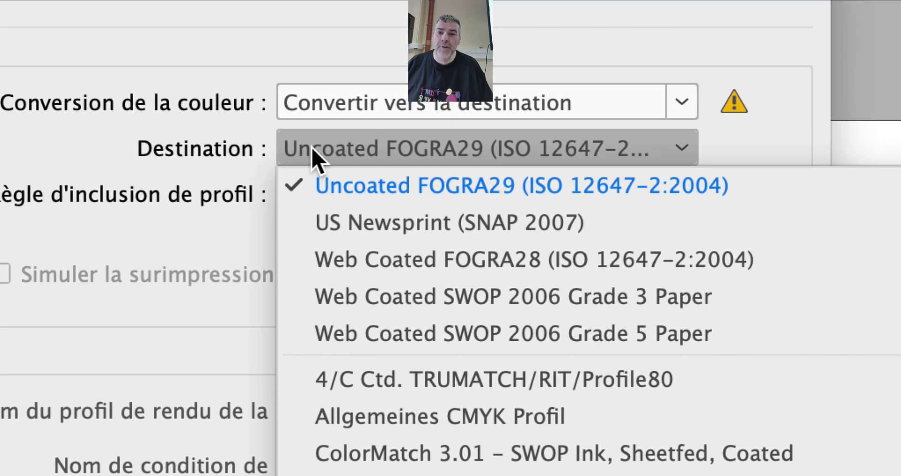
click(235, 120)
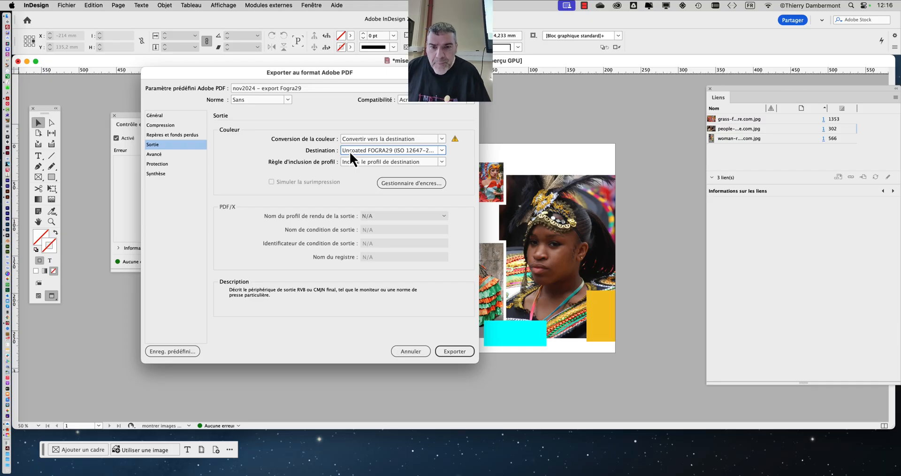
click(314, 151)
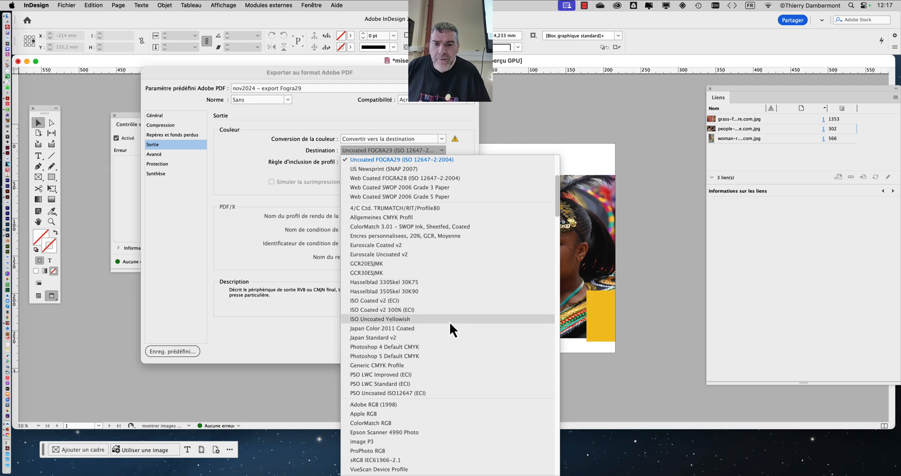
scroll(450, 322, up, 5)
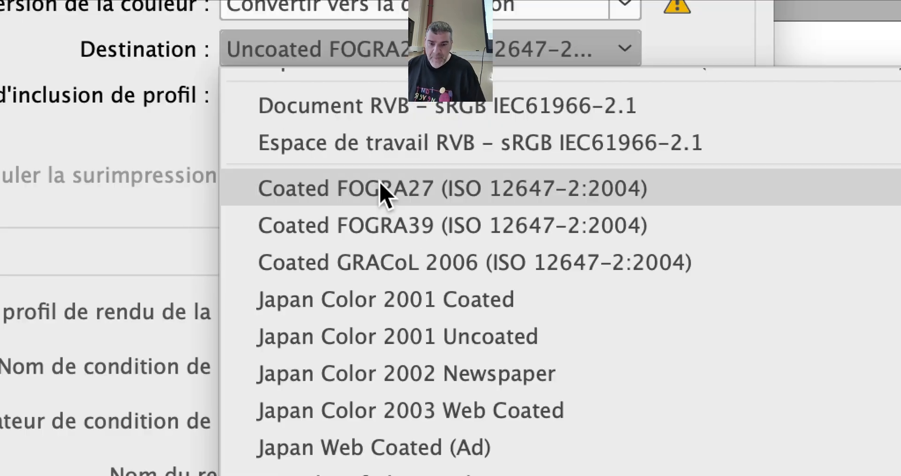
click(384, 193)
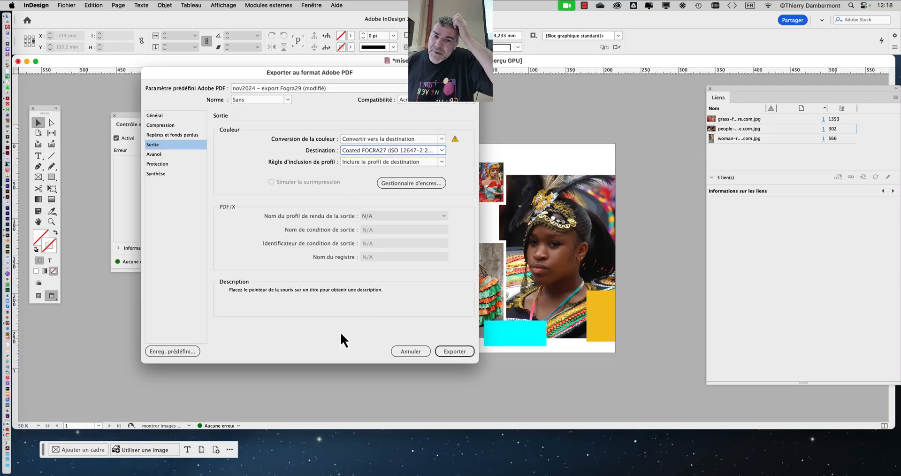
click(418, 353)
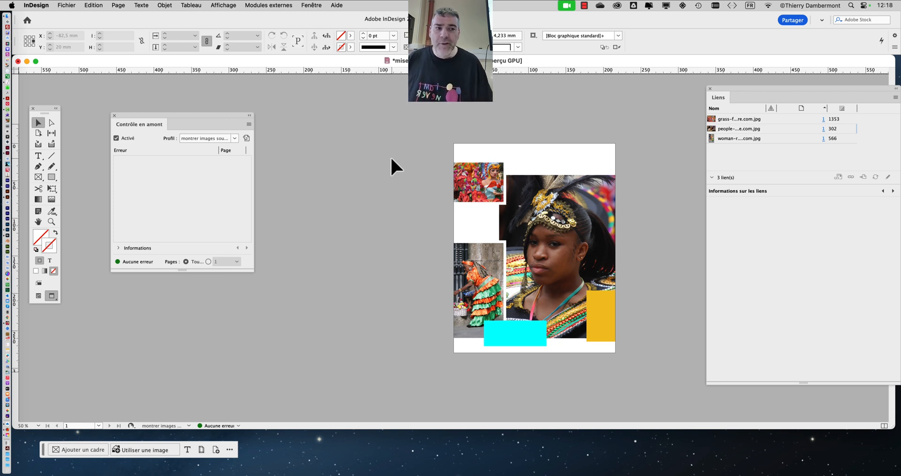
- Enlarge the document window, show the whole page at 75 % and place the links panel beside the page
drag(731, 89, 740, 123)
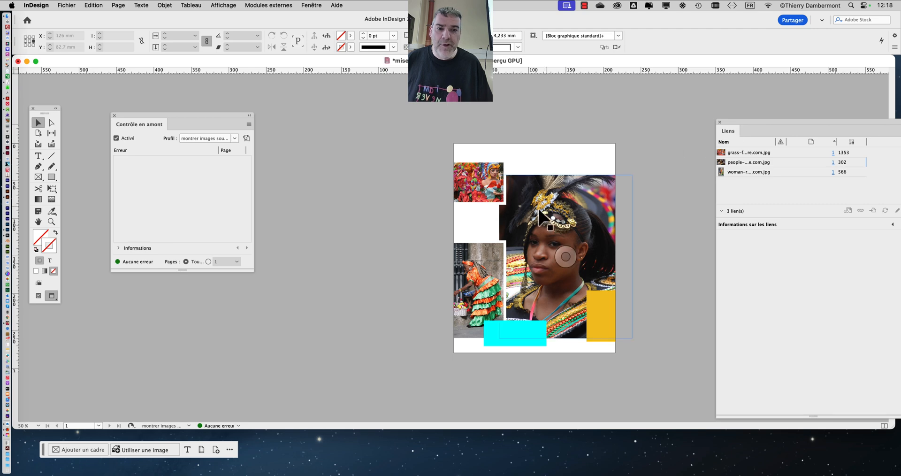
key(super+1)
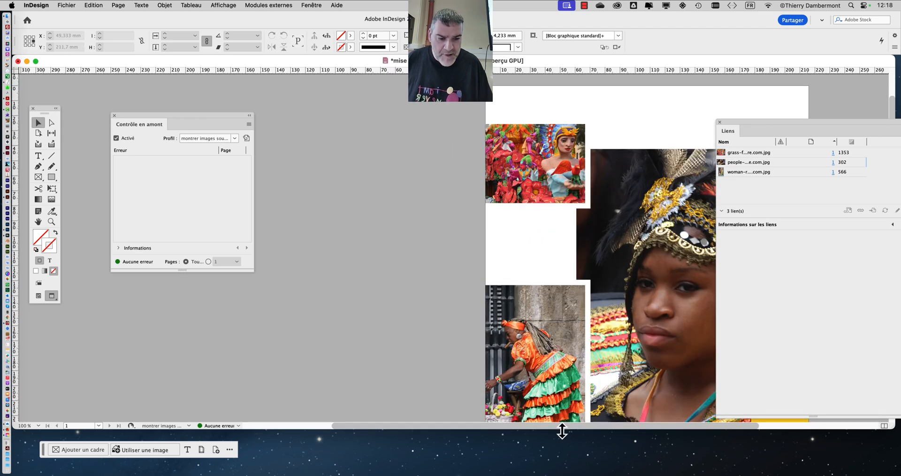
drag(563, 429, 564, 474)
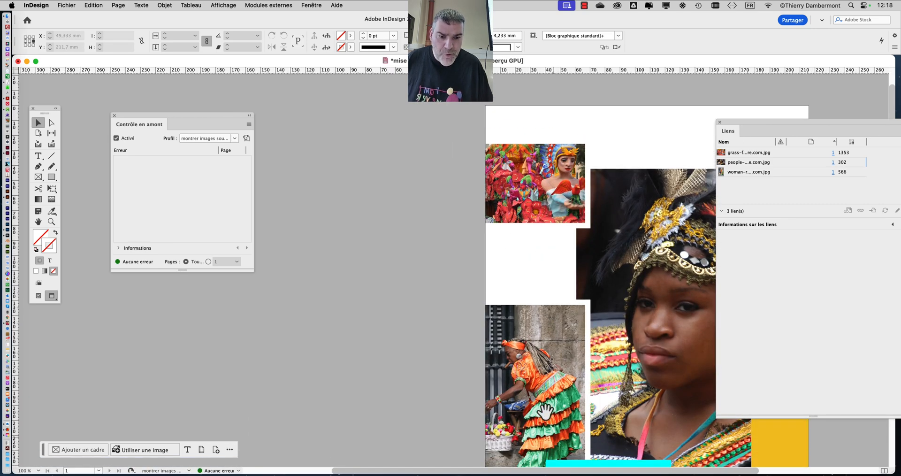
drag(512, 311, 342, 298)
key(super+minus)
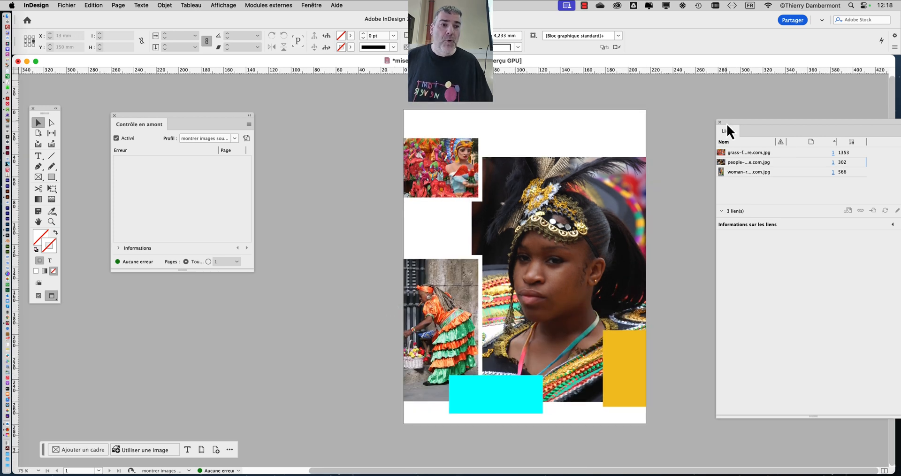
drag(728, 123, 672, 105)
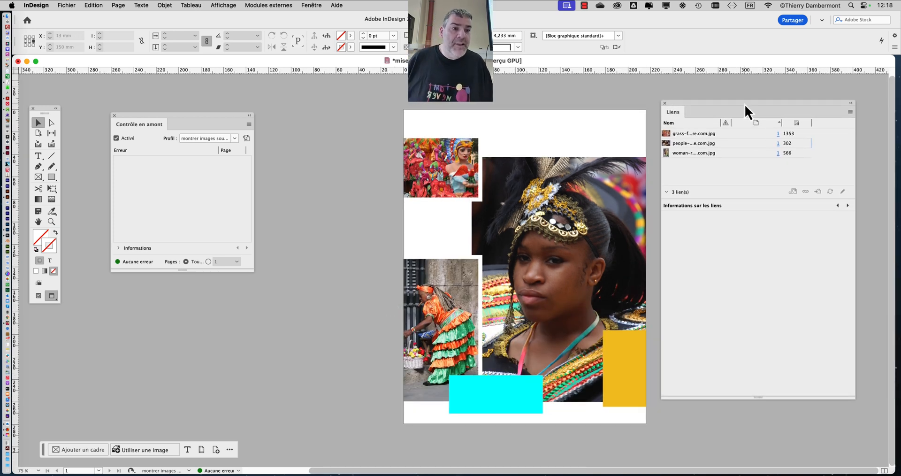
drag(745, 104, 756, 103)
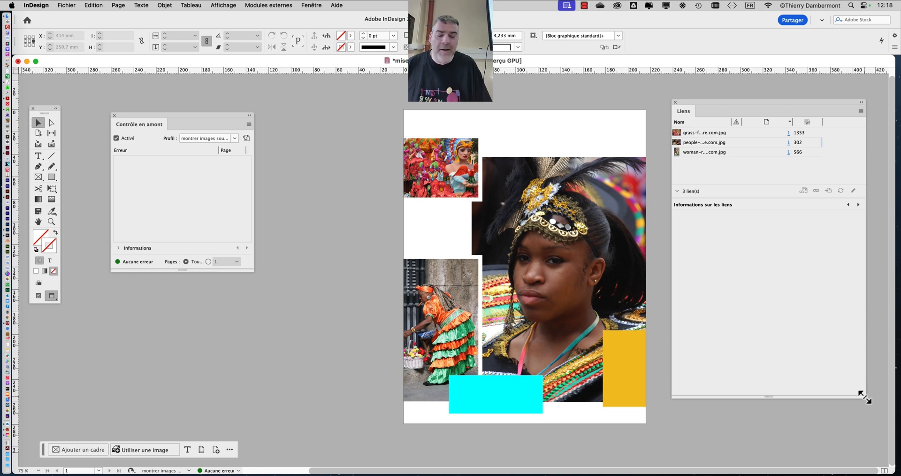
- Switch to Firefox and search the web in a new tab for "InDesign should use rgb"
click(21, 329)
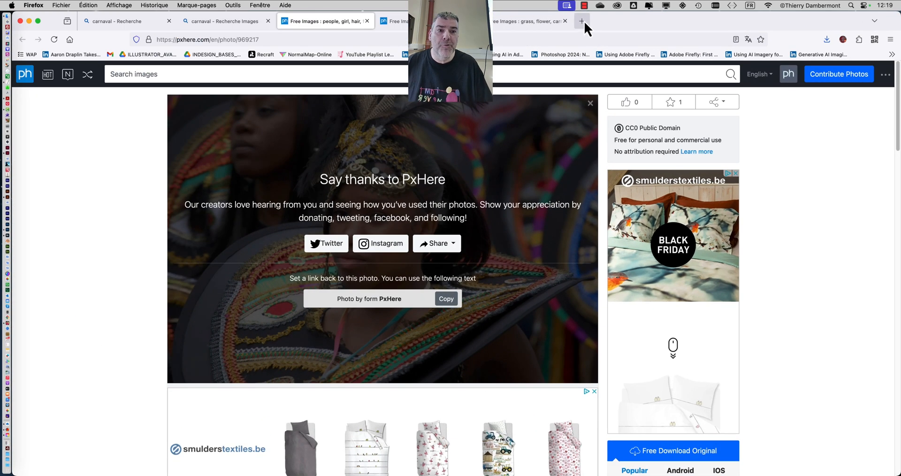
click(582, 22)
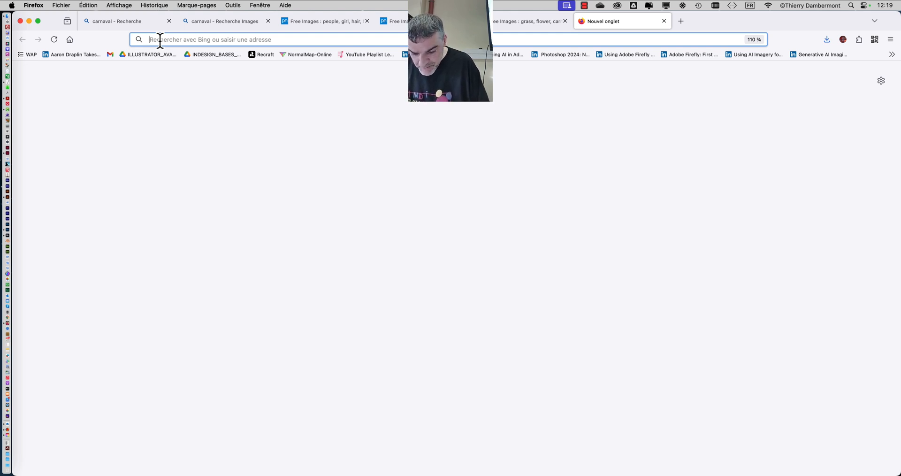
text(in)
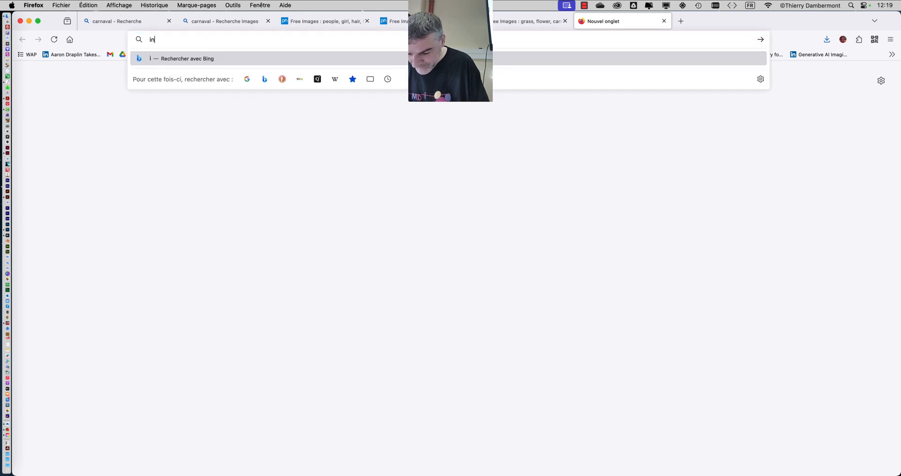
text(design shoudl sue rgb)
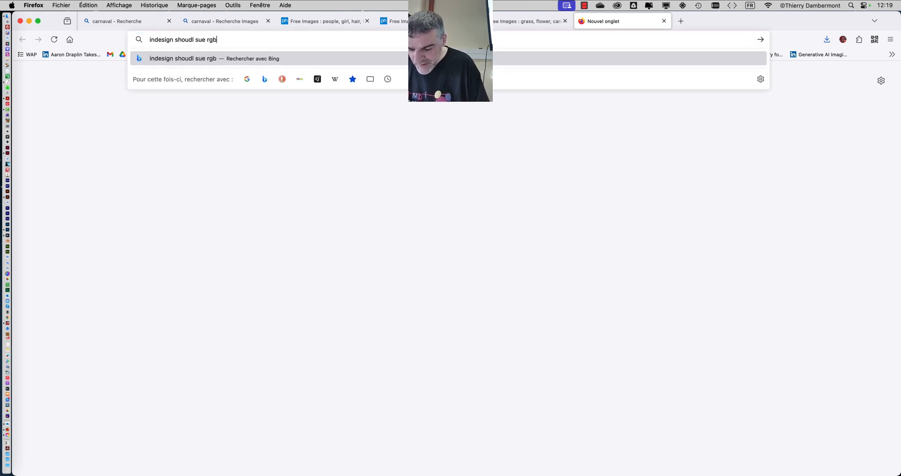
key(Return)
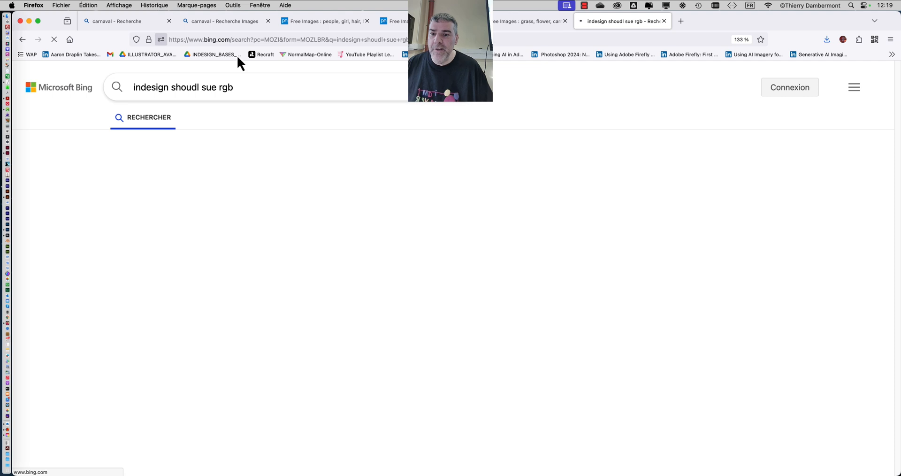
click(299, 170)
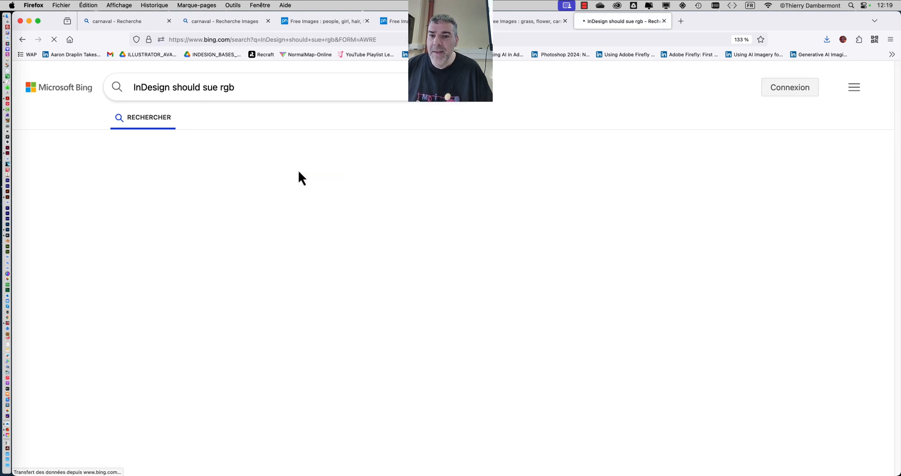
click(216, 88)
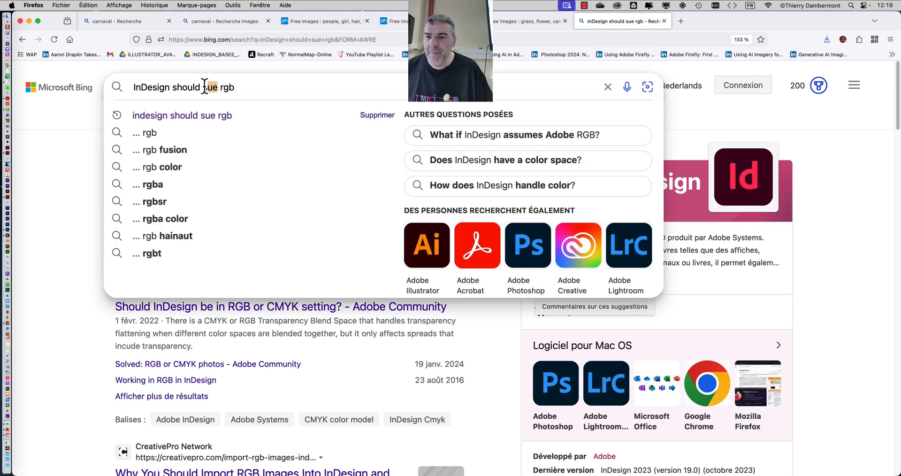
double_click(208, 87)
text(use)
key(Return)
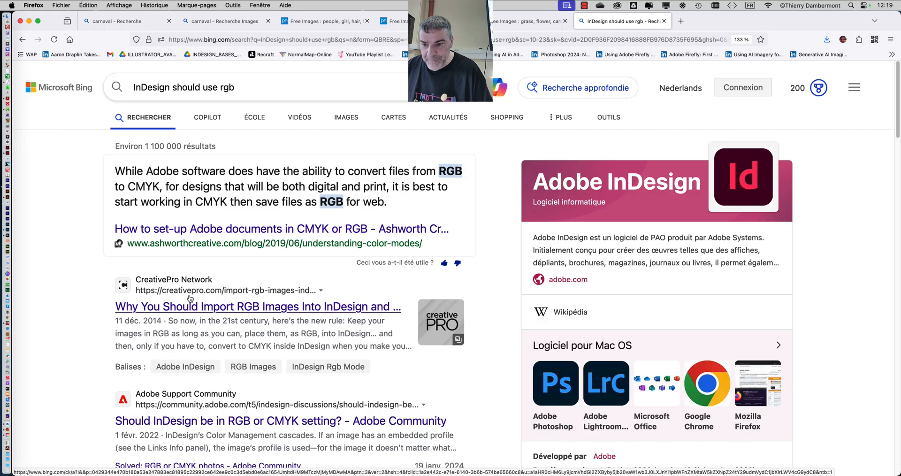
- Open the CreativePro article "Why You Should Import RGB Images Into InDesign" and bring its opening paragraph and quote into view
click(301, 345)
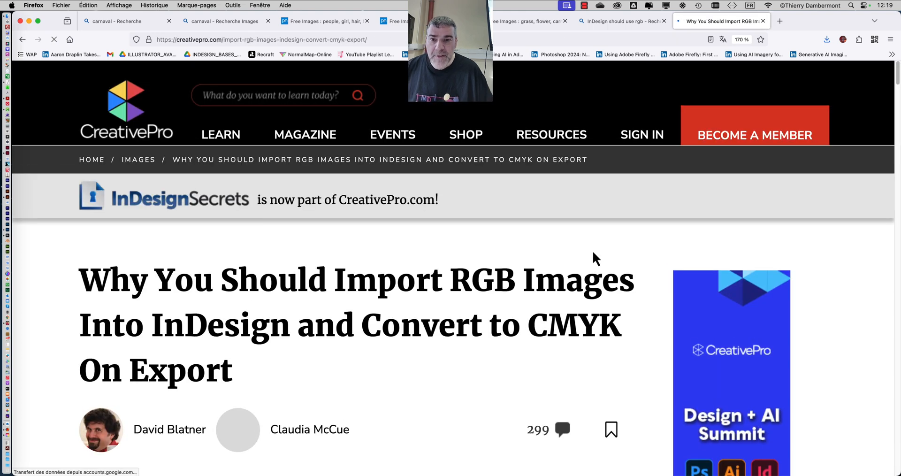
scroll(439, 296, down, 2)
scroll(439, 296, down, 4)
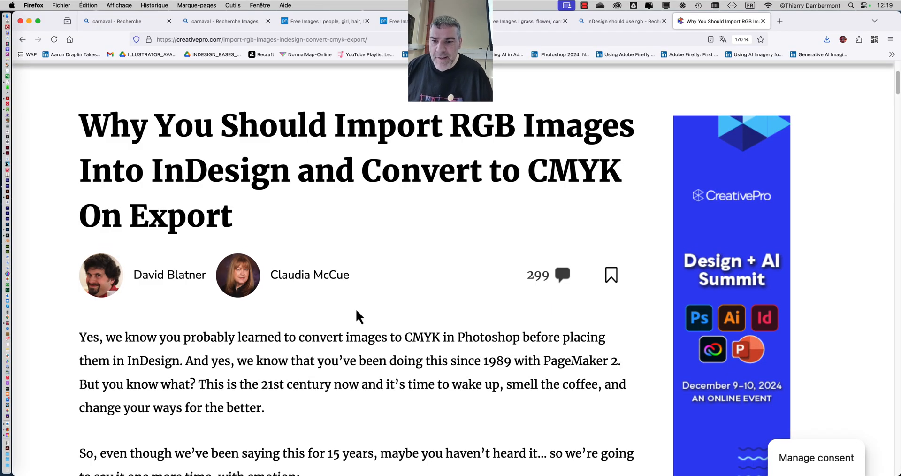
scroll(356, 308, down, 5)
scroll(355, 306, down, 1)
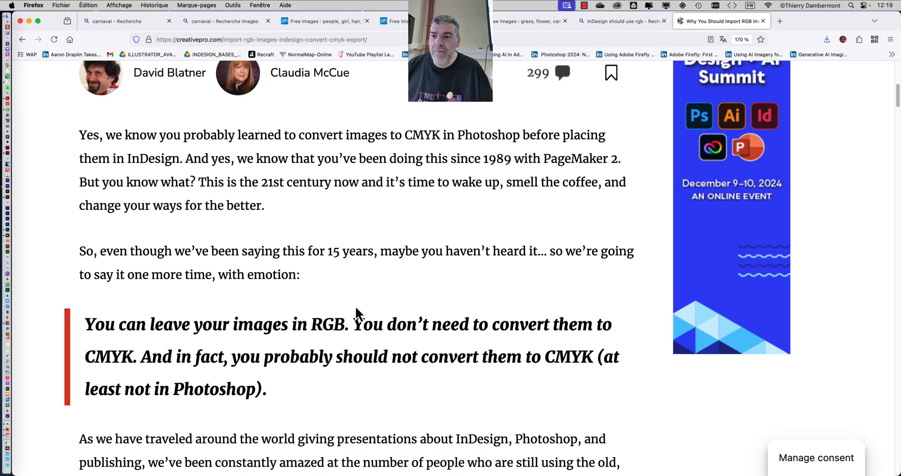
scroll(356, 312, down, 2)
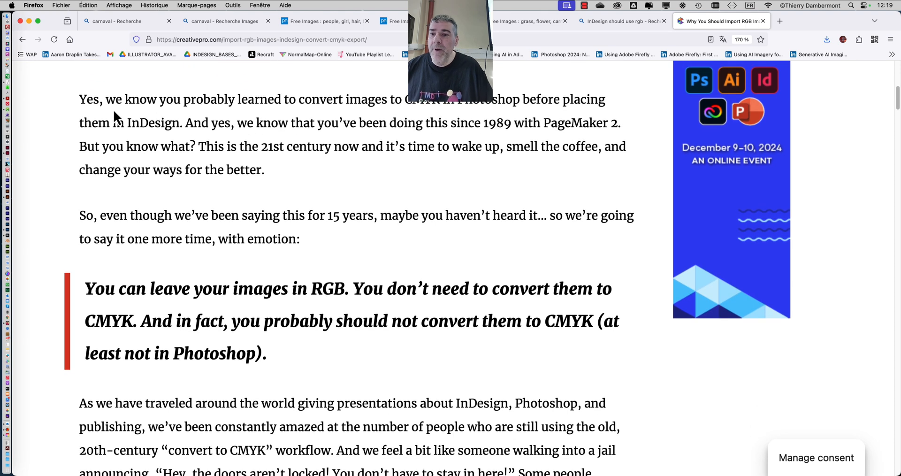
- Highlight passages line by line in the article's opening paragraph, from learning to convert images to CMYK through changing your ways
drag(116, 99, 446, 101)
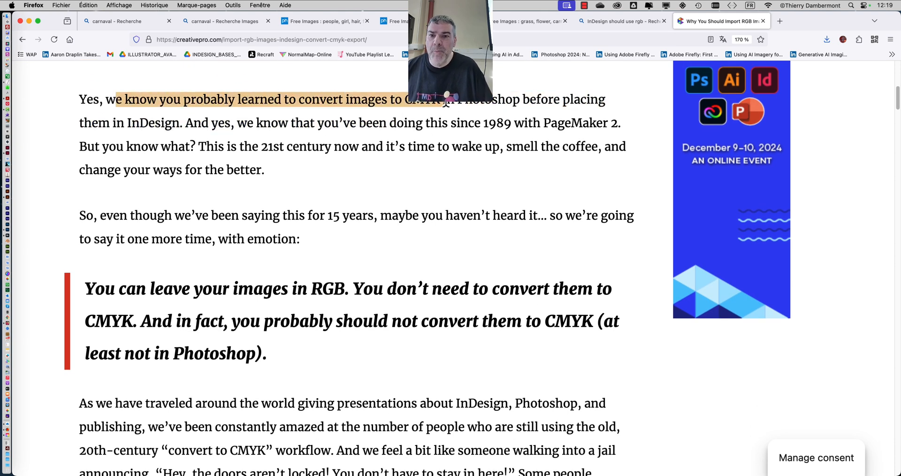
drag(327, 100, 583, 102)
drag(93, 123, 540, 123)
drag(116, 146, 442, 143)
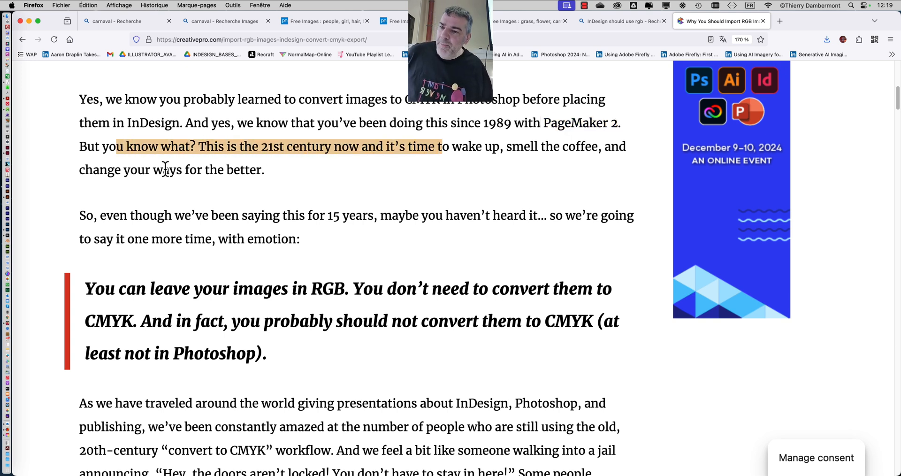
drag(120, 173, 234, 172)
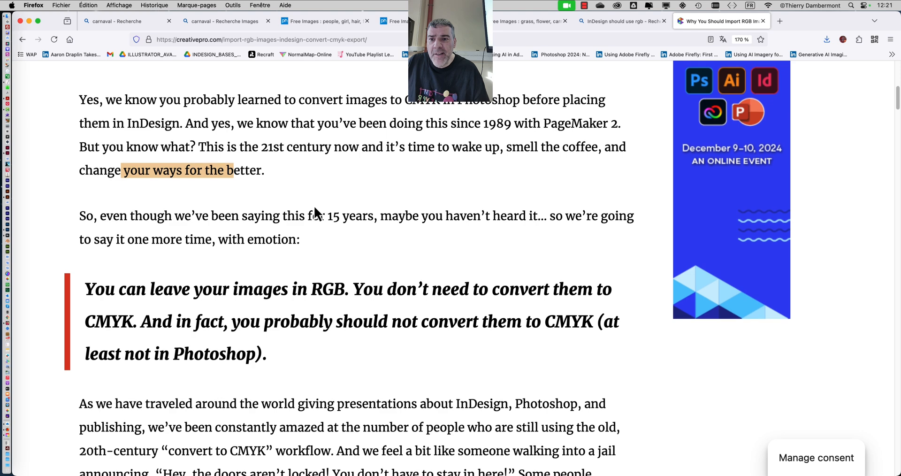
- Highlight the quote about leaving images in RGB and the following paragraph about the old "convert to CMYK" workflow
scroll(314, 206, up, 3)
scroll(314, 205, down, 3)
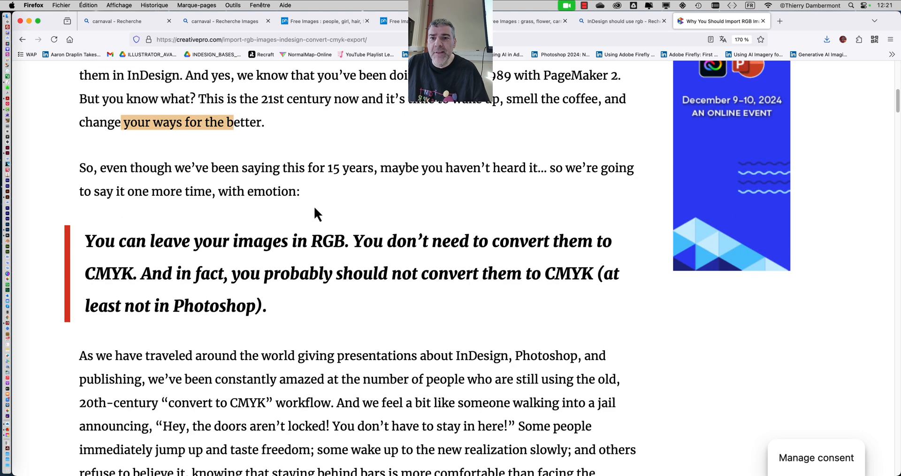
scroll(314, 205, down, 3)
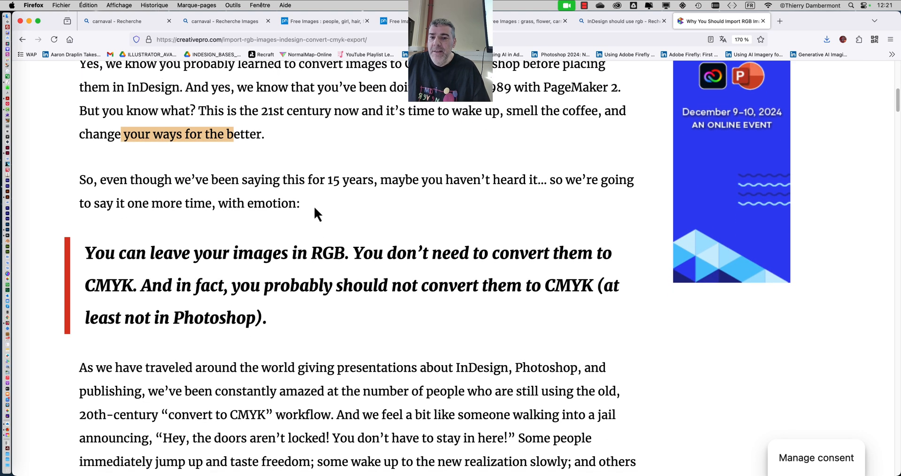
drag(96, 134, 515, 221)
click(493, 137)
scroll(324, 228, down, 5)
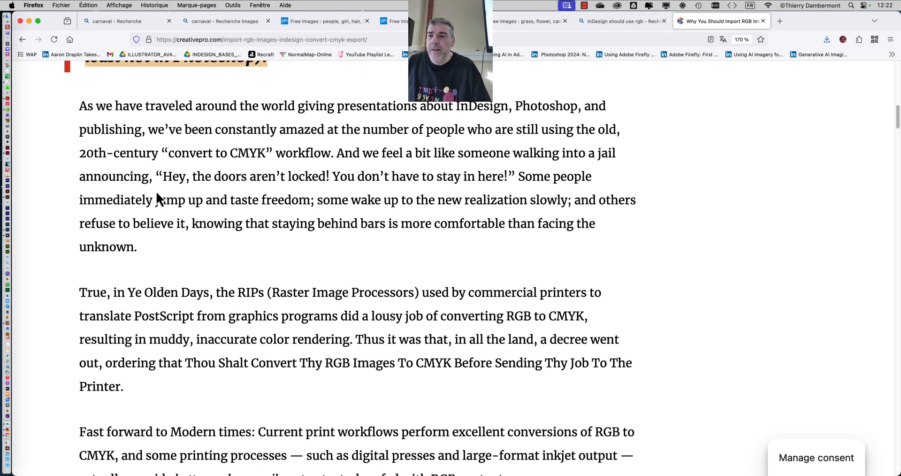
drag(80, 106, 248, 253)
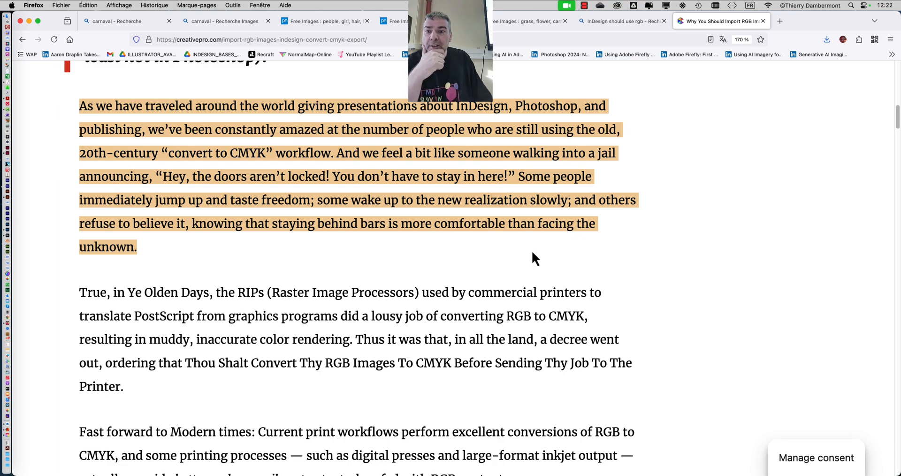
- Find the section "When It Makes Sense To Convert to CMYK Before Placing an Image", highlight its heading and examine the listed cases
scroll(533, 253, down, 10)
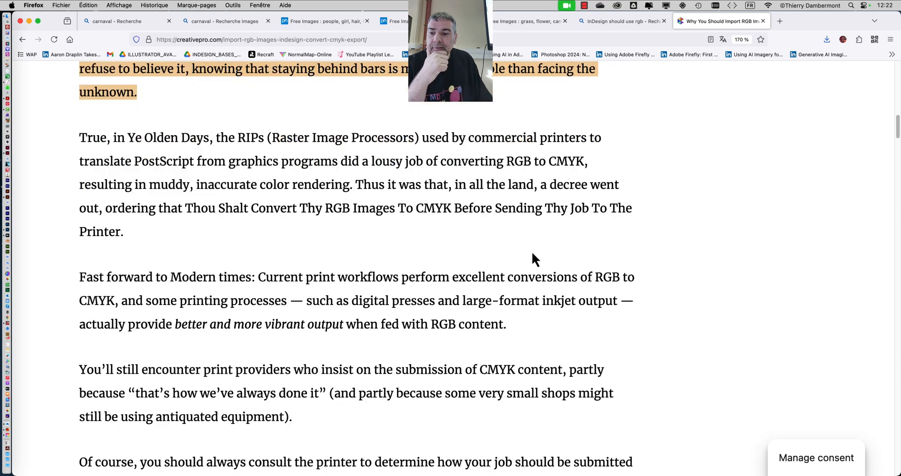
scroll(533, 253, down, 15)
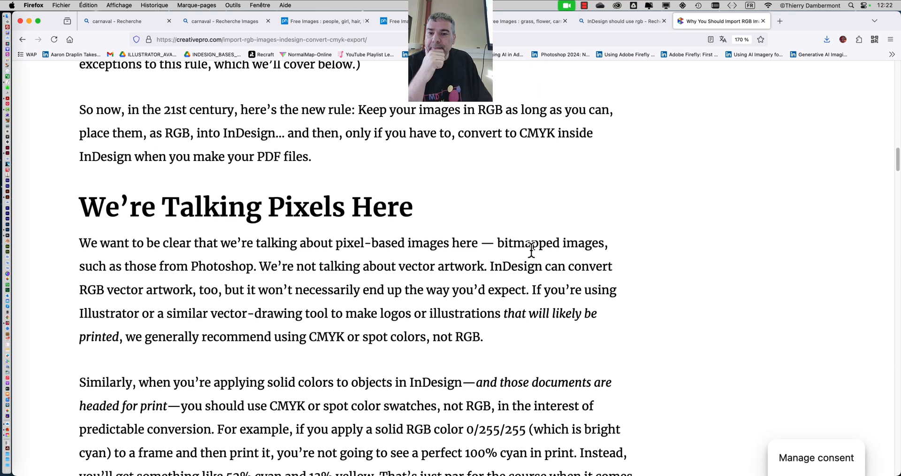
scroll(531, 251, down, 20)
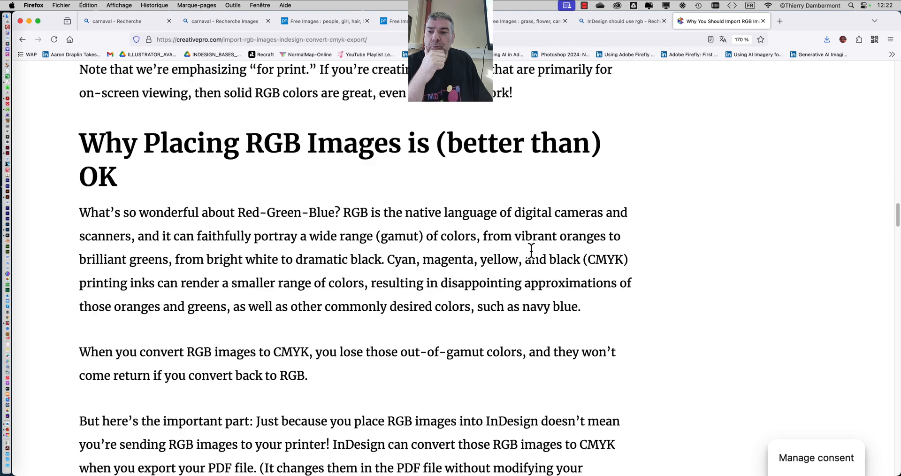
scroll(531, 252, down, 20)
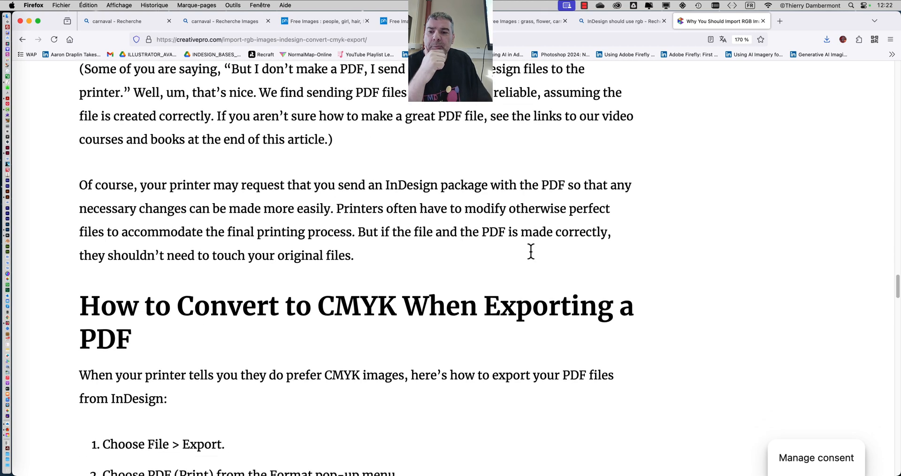
scroll(531, 253, down, 15)
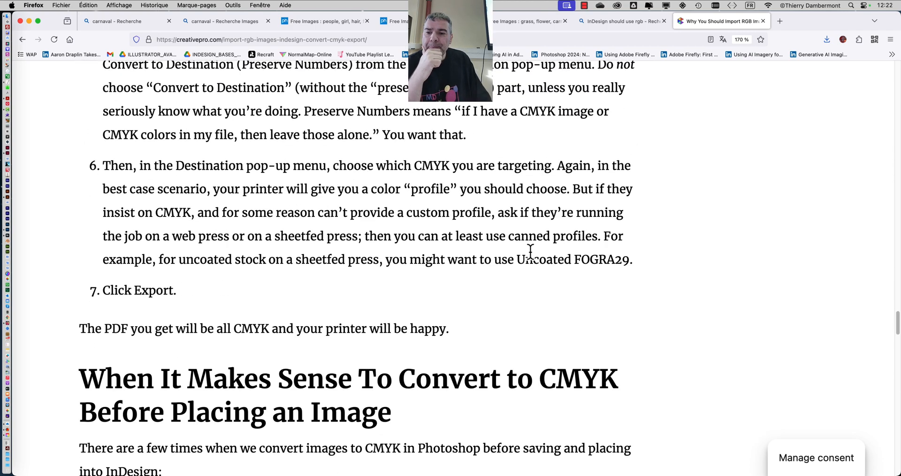
scroll(530, 251, down, 4)
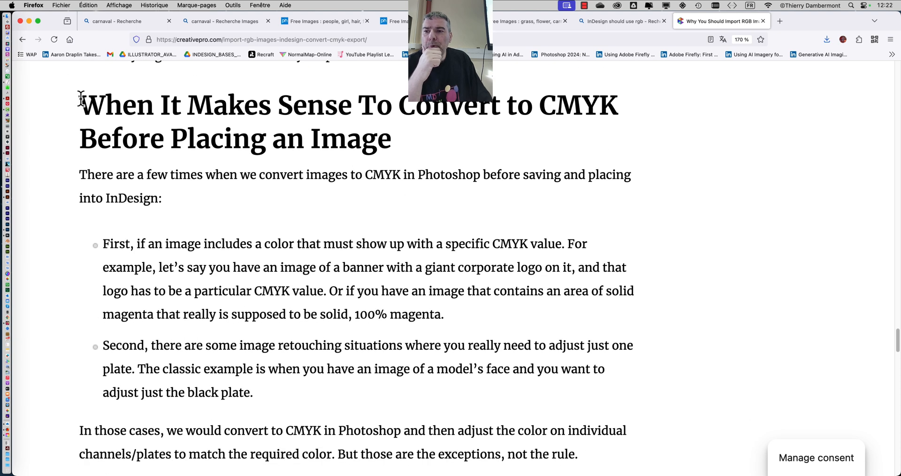
drag(80, 96, 393, 150)
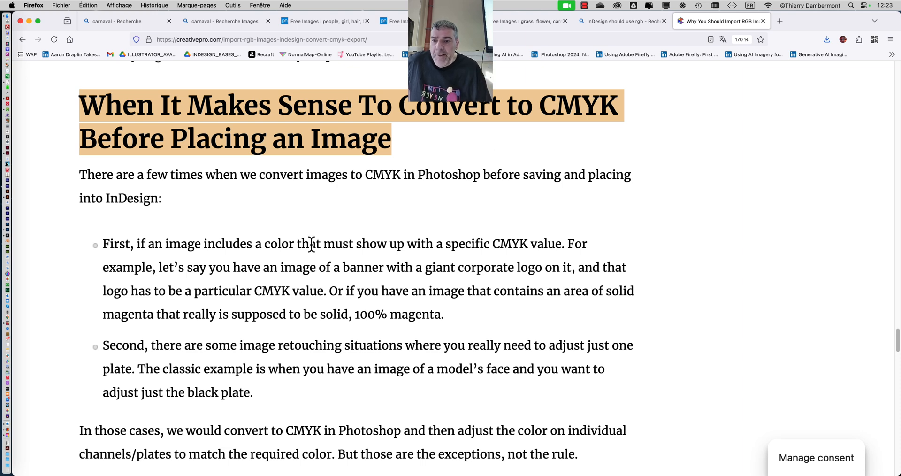
scroll(314, 248, down, 2)
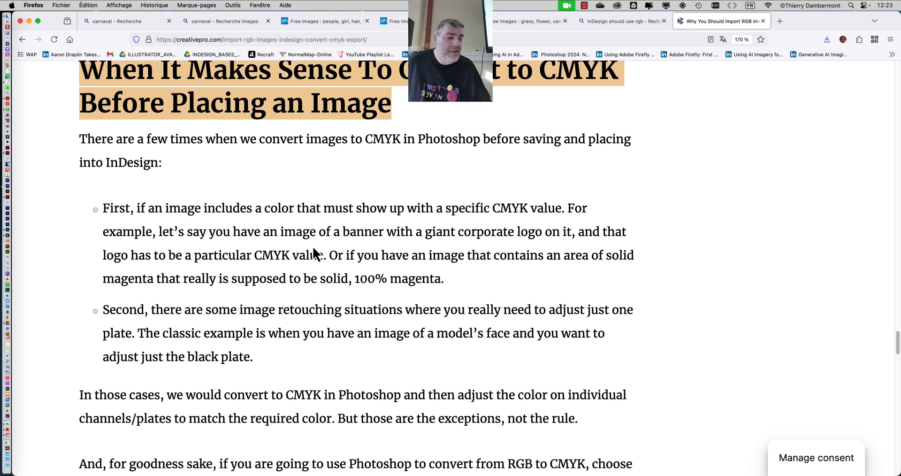
scroll(312, 246, up, 1)
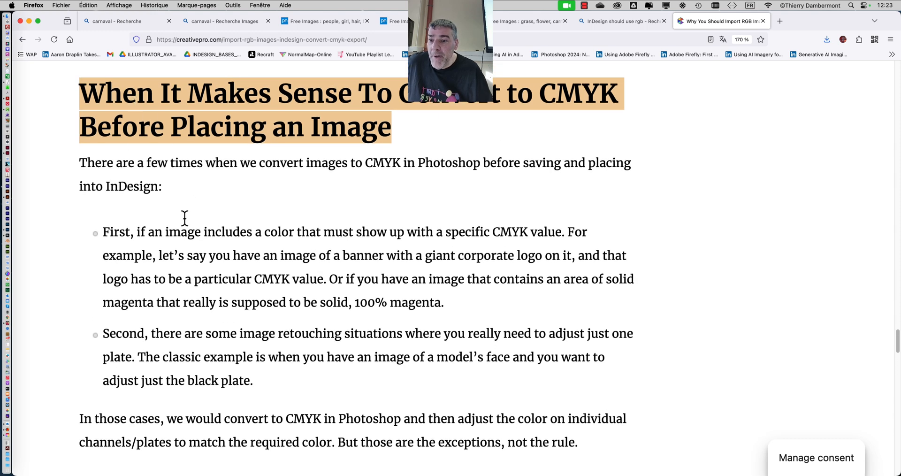